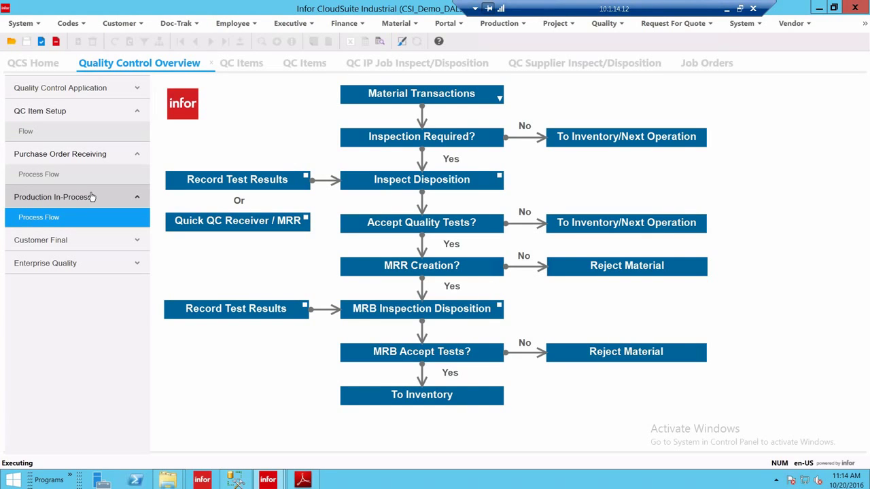
Step: Go through QCS Home to the first QC Items form and refilter its records for item al-10000
click(49, 68)
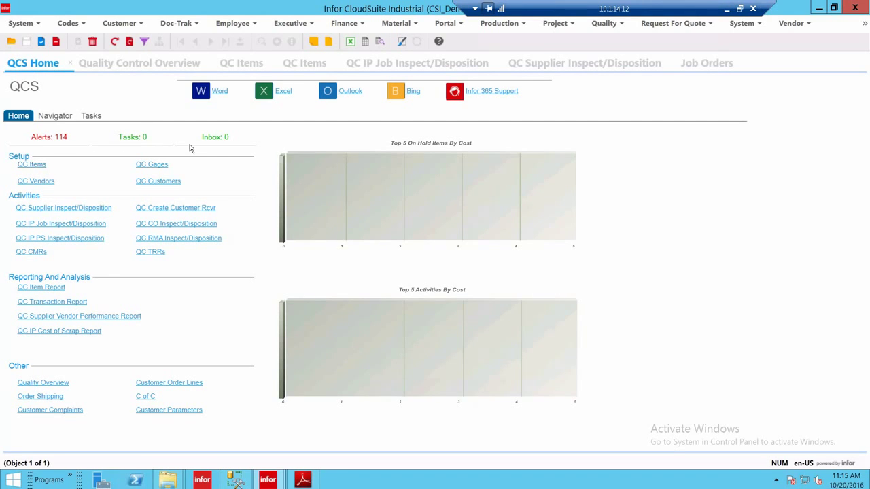
click(242, 67)
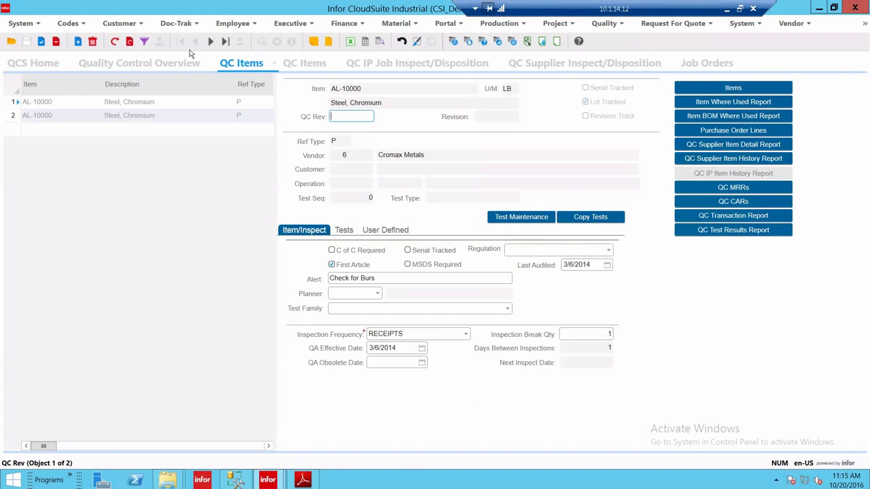
click(144, 42)
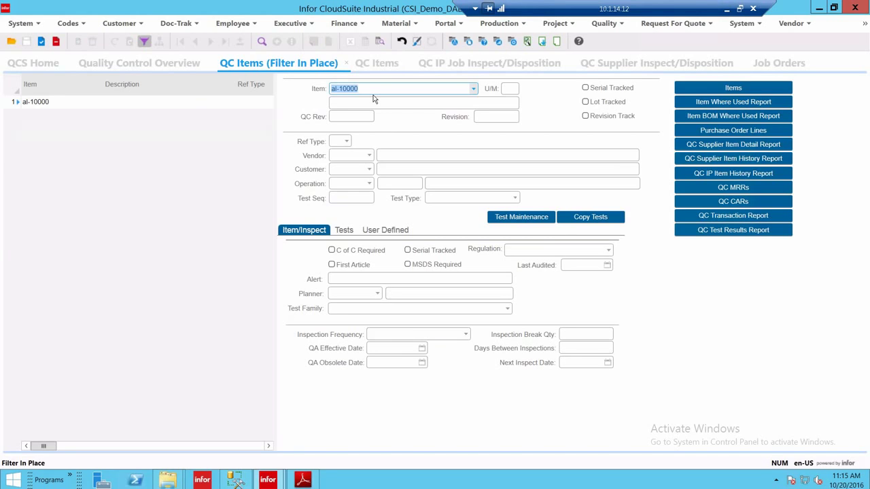
click(145, 42)
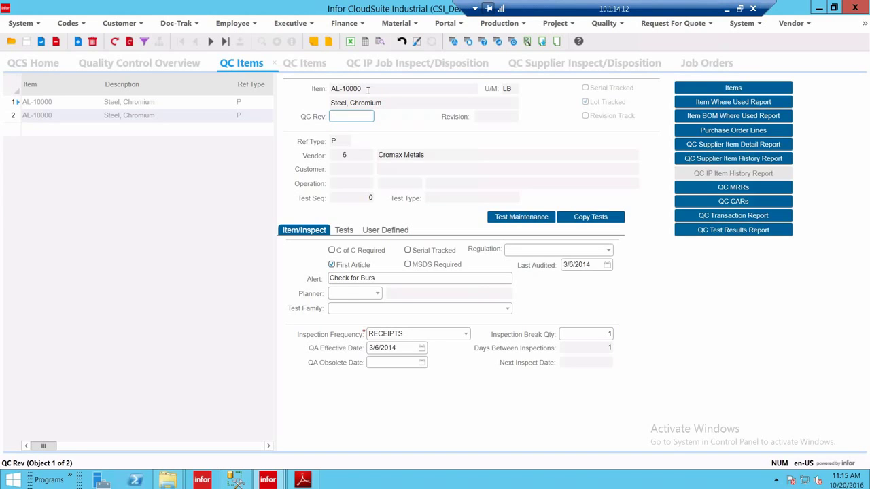
Step: Check the AL-10000 record's item and reference type, view the Ref Type choices in filter mode, and reapply the al-10000 filter
drag(377, 90, 330, 92)
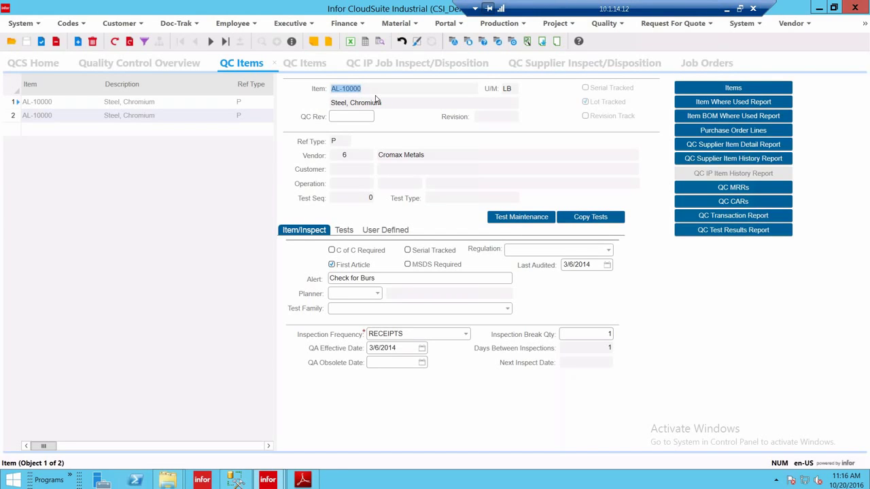
click(335, 141)
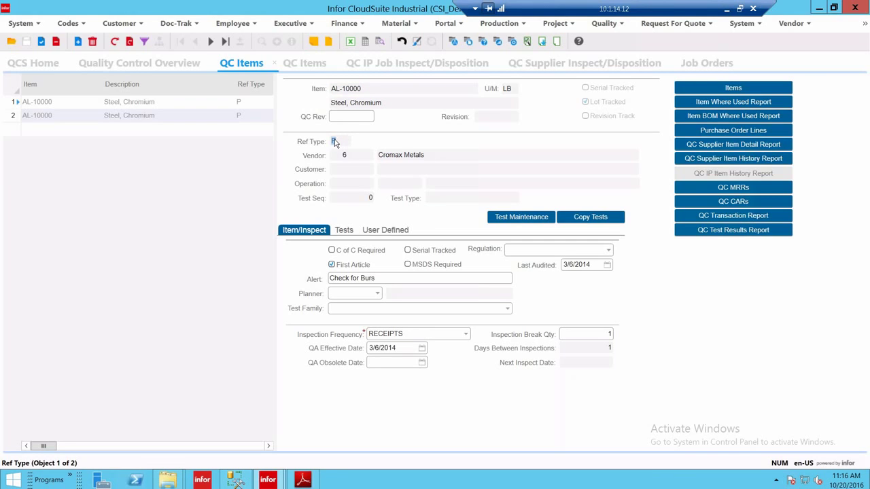
key(F4)
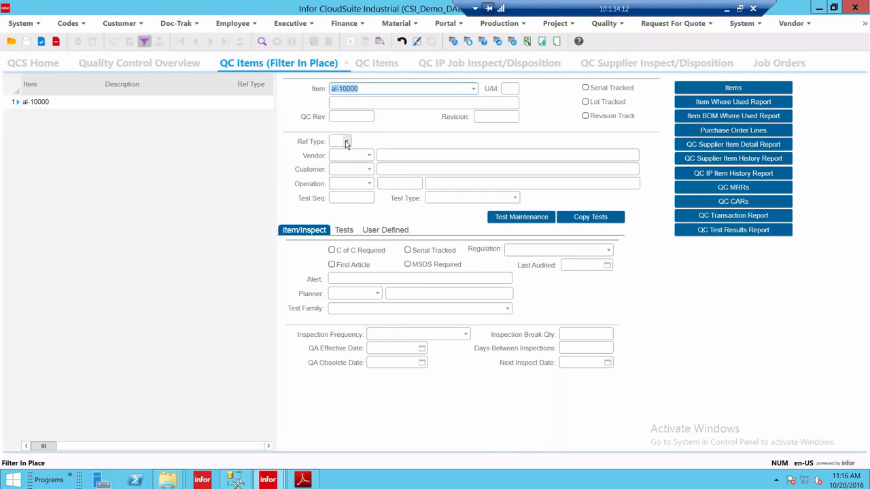
click(346, 142)
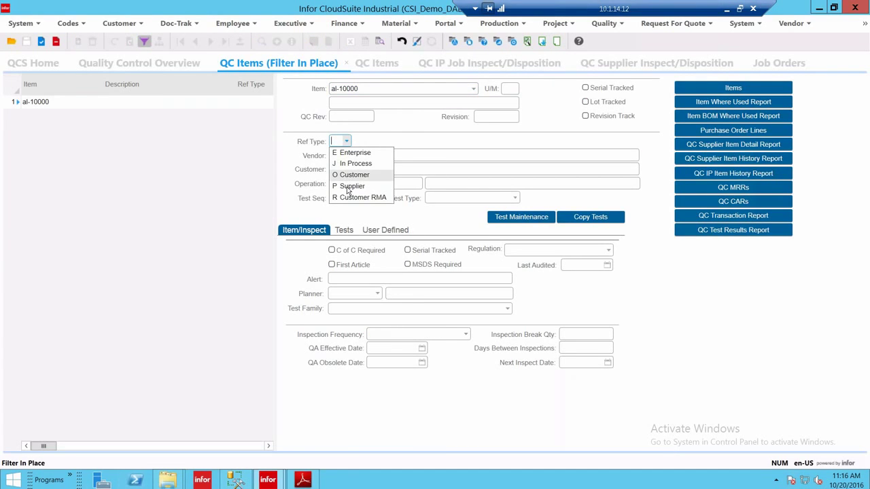
click(412, 129)
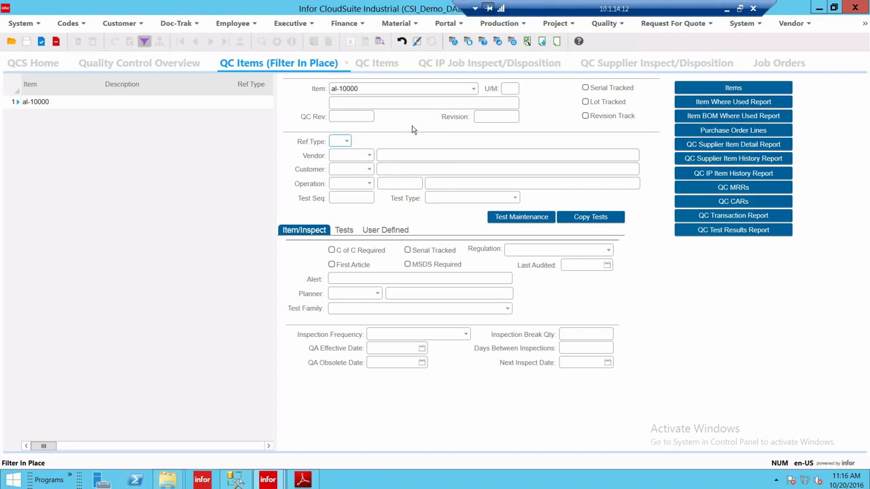
key(F4)
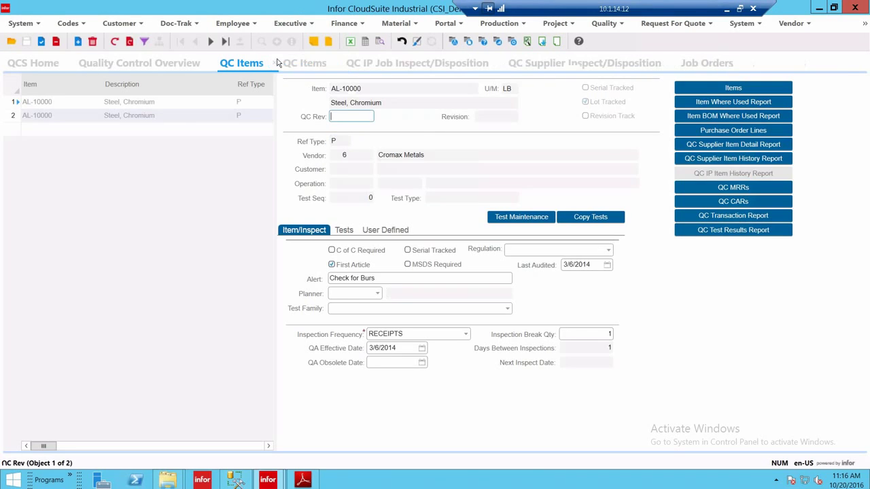
Step: Examine the item, reference type, vendor number and vendor name of the first AL-10000 record
click(365, 88)
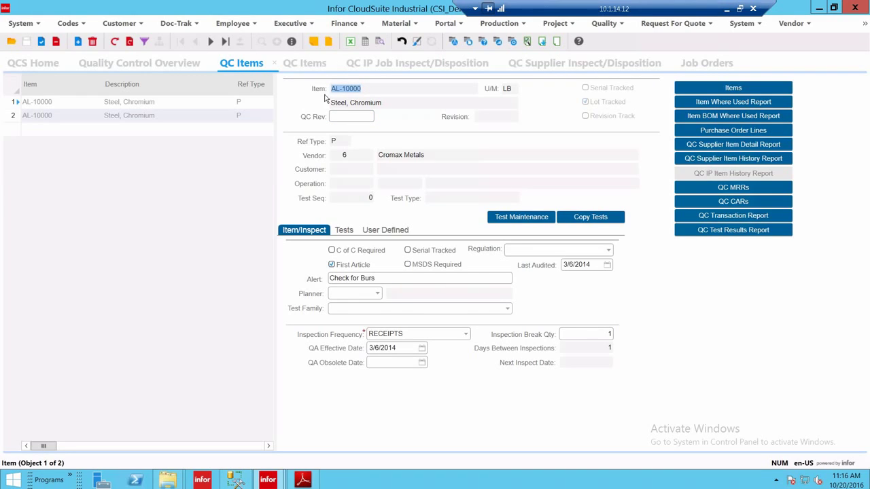
click(332, 142)
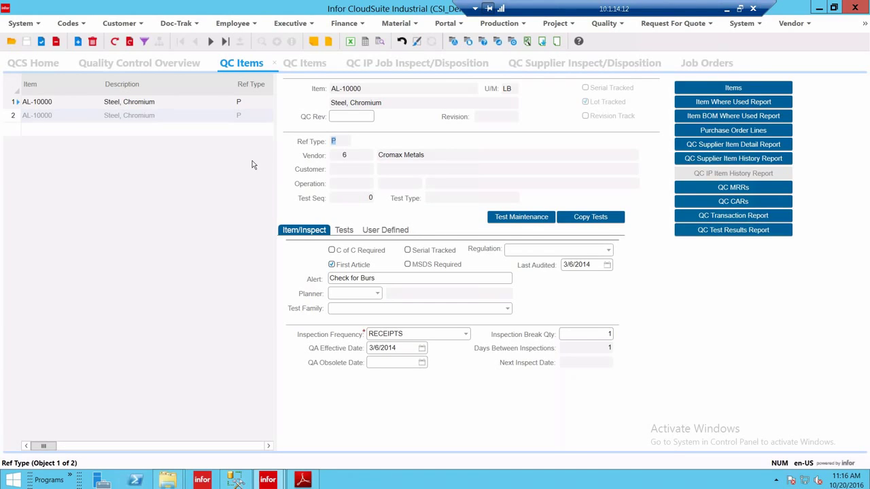
click(337, 143)
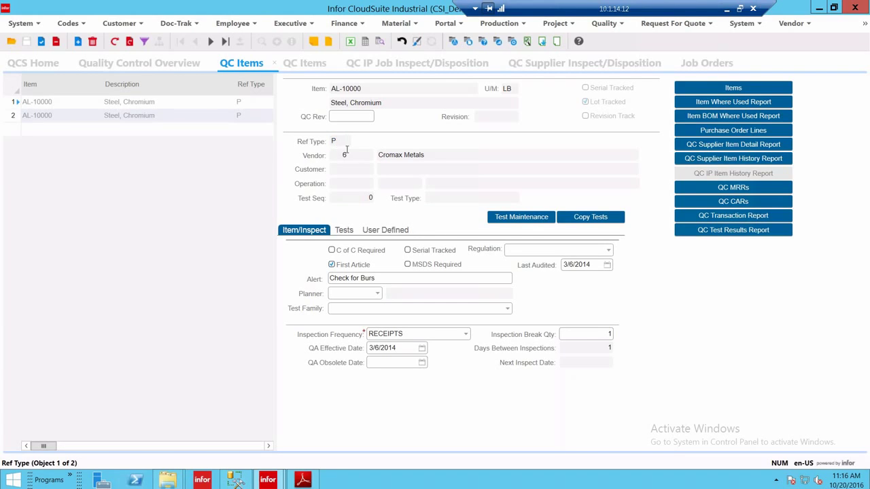
click(333, 156)
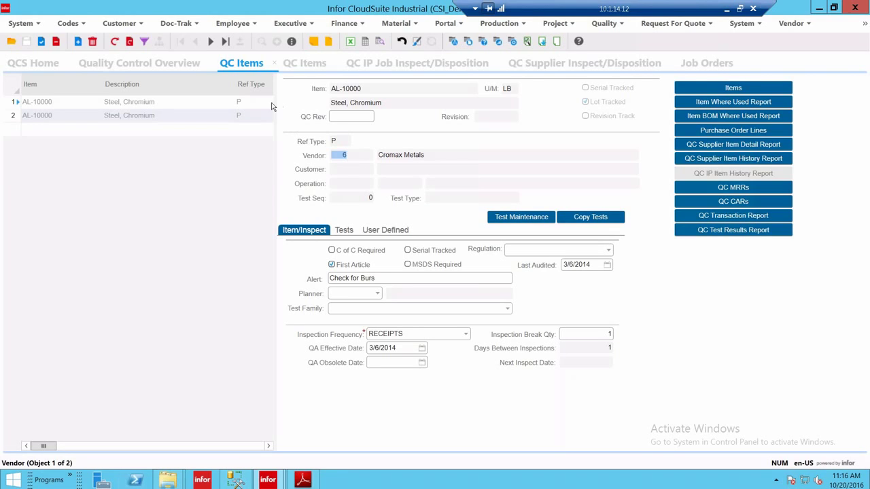
click(337, 100)
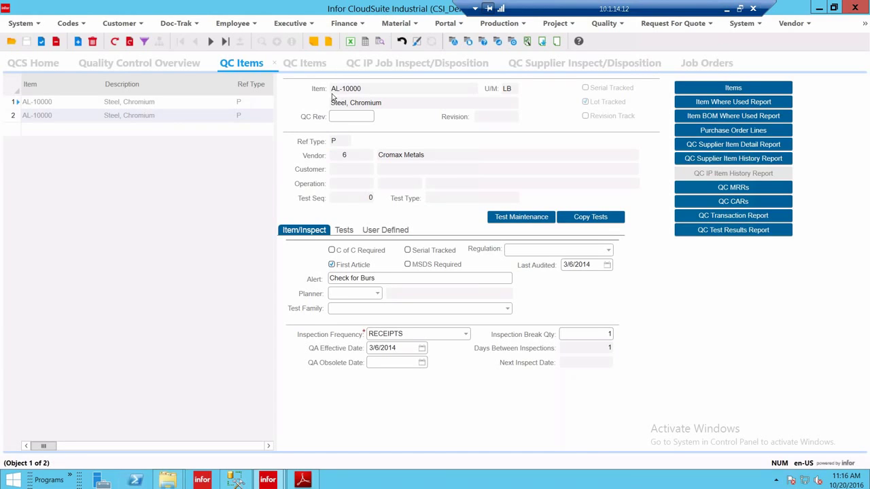
click(441, 158)
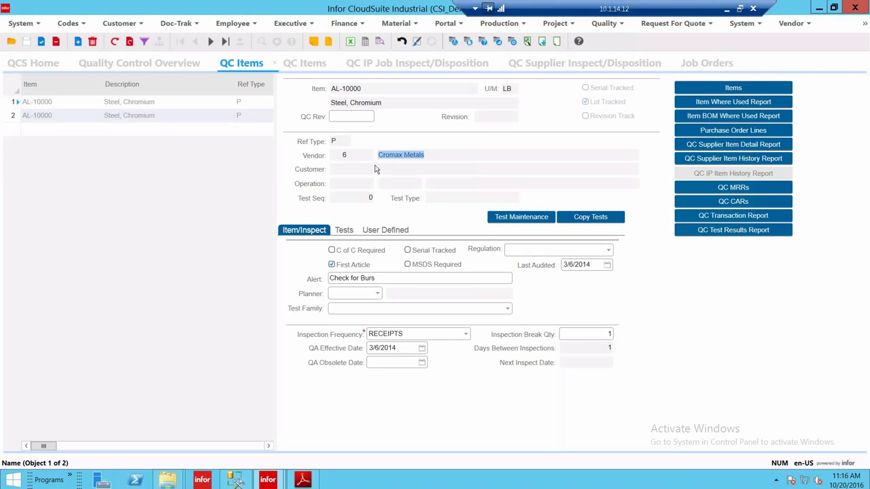
Step: Review the tests defined for AL-10000 from Cromax Metals, narrowing the Characteristic column to reveal more of the expected values
click(345, 231)
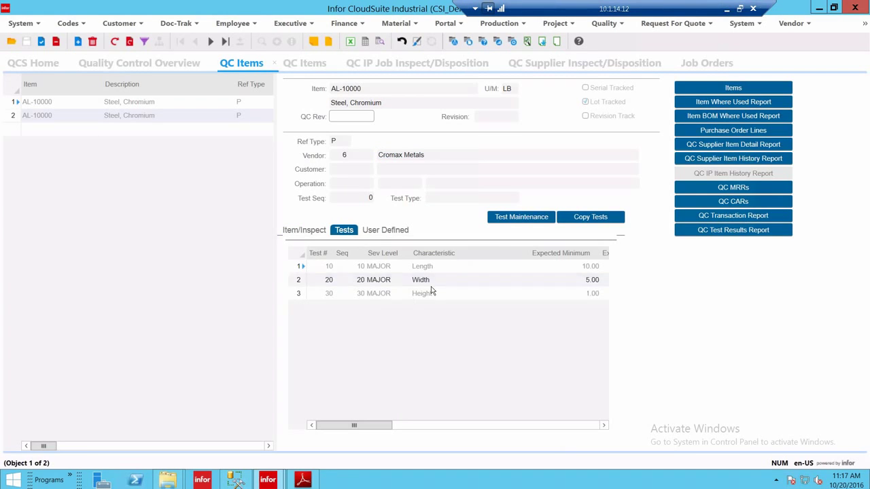
click(524, 294)
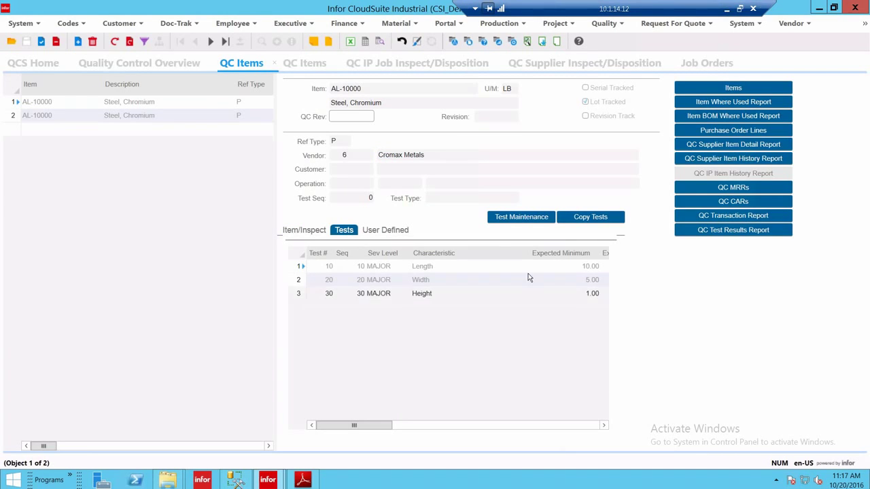
drag(531, 253, 507, 253)
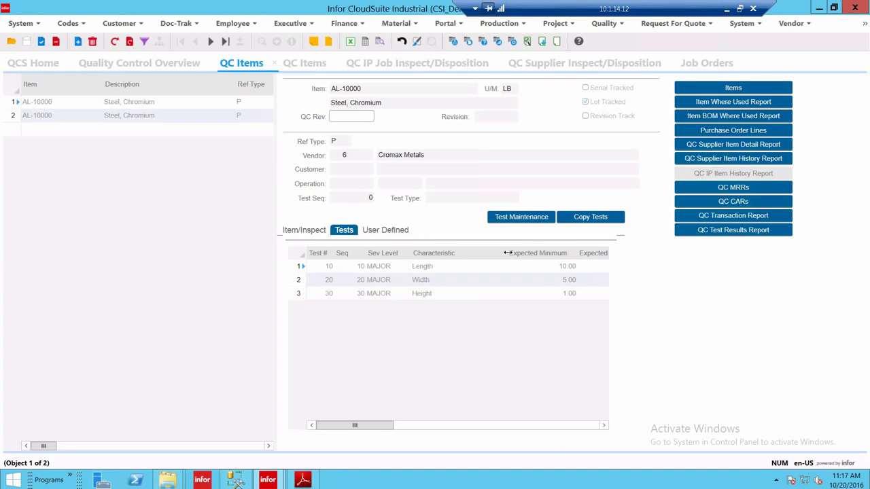
click(427, 156)
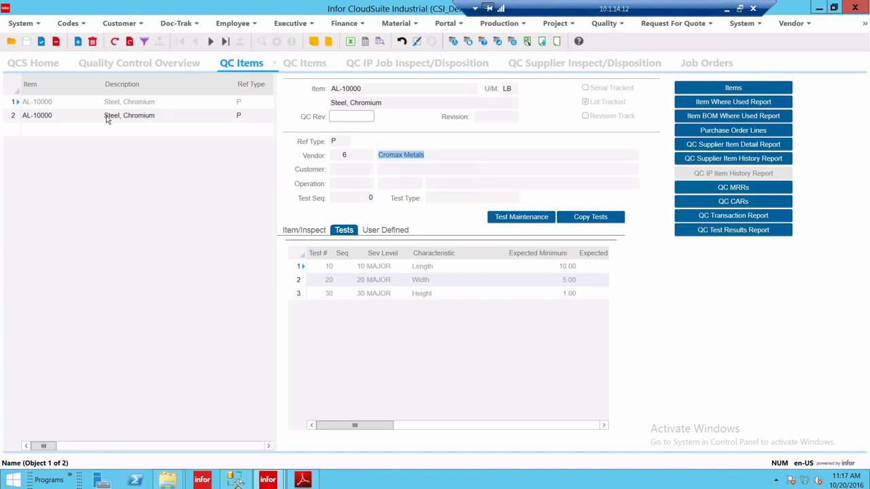
Step: Open the second AL-10000 record, which has no vendor, and review its vendor field and tests
click(152, 114)
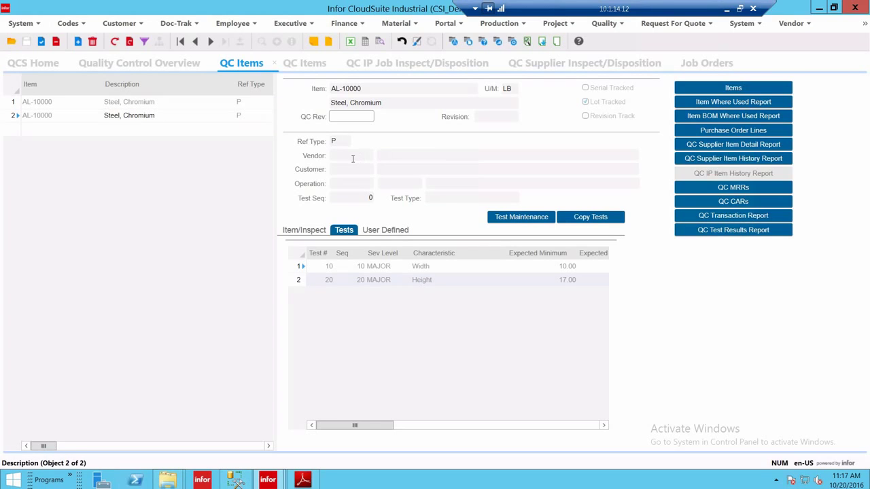
click(63, 119)
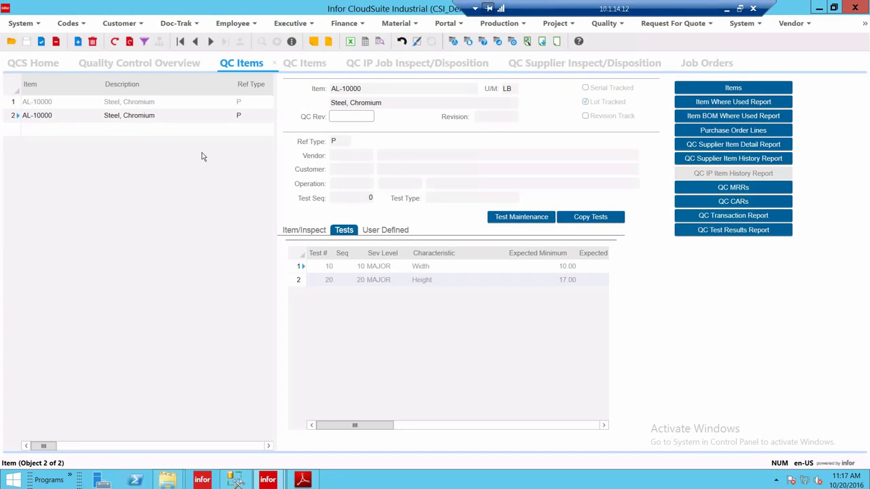
click(354, 157)
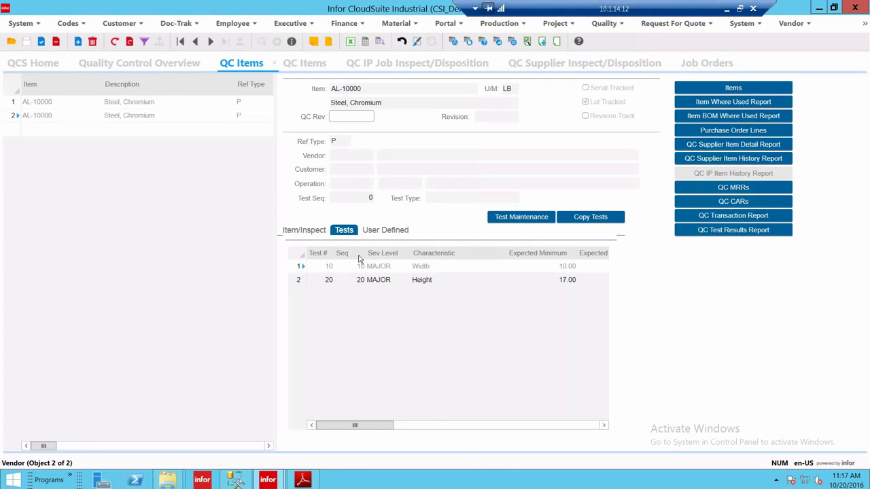
Step: Show the item and inspection settings of the record without a vendor and return to the Cromax Metals record
click(297, 229)
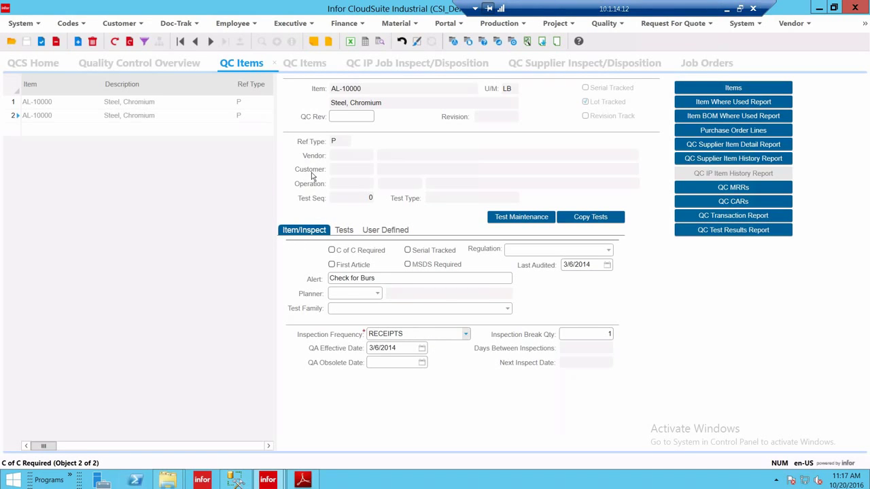
click(136, 119)
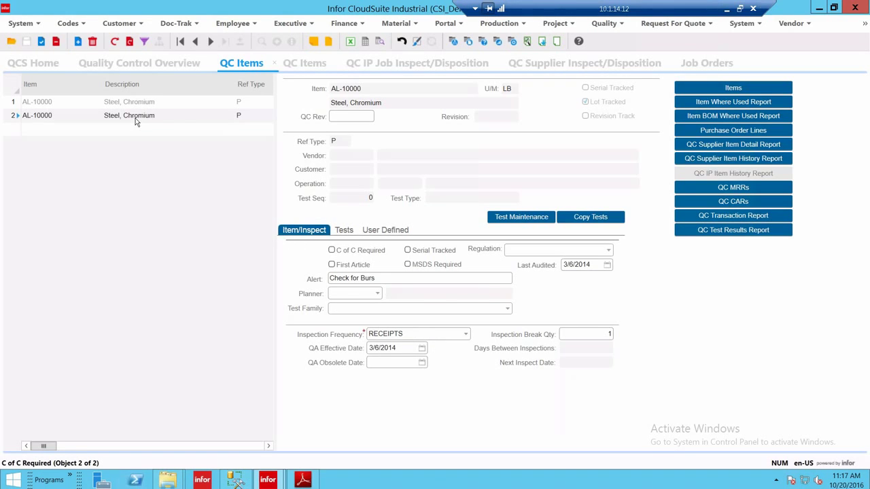
click(125, 106)
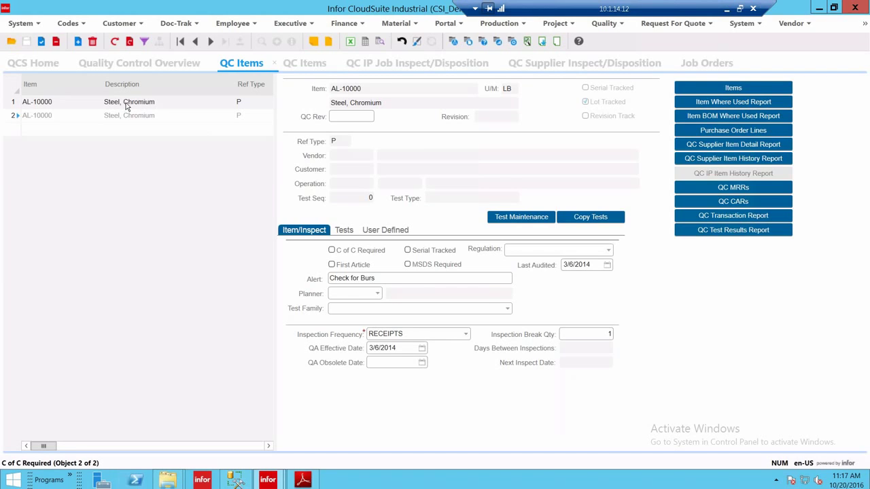
Step: Set the Cromax Metals record's Inspection Break Qty to 3 and discard the unsaved change
click(608, 333)
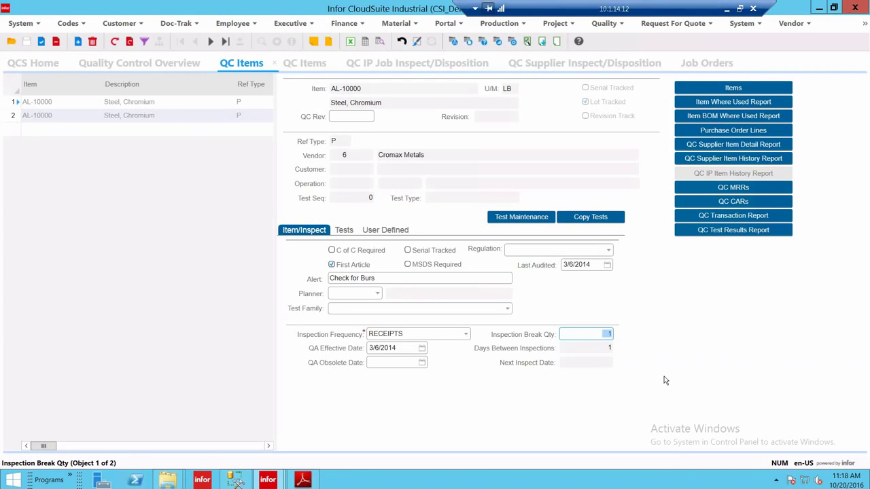
text(3)
key(shift+Home)
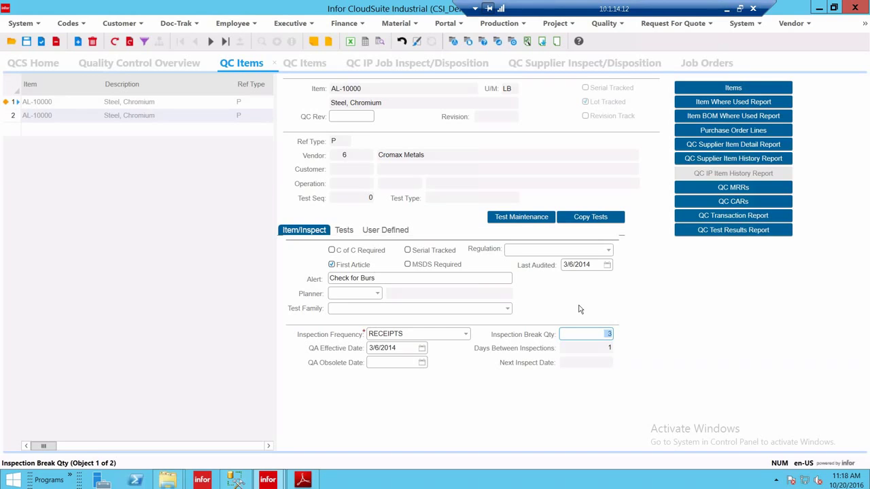
click(129, 41)
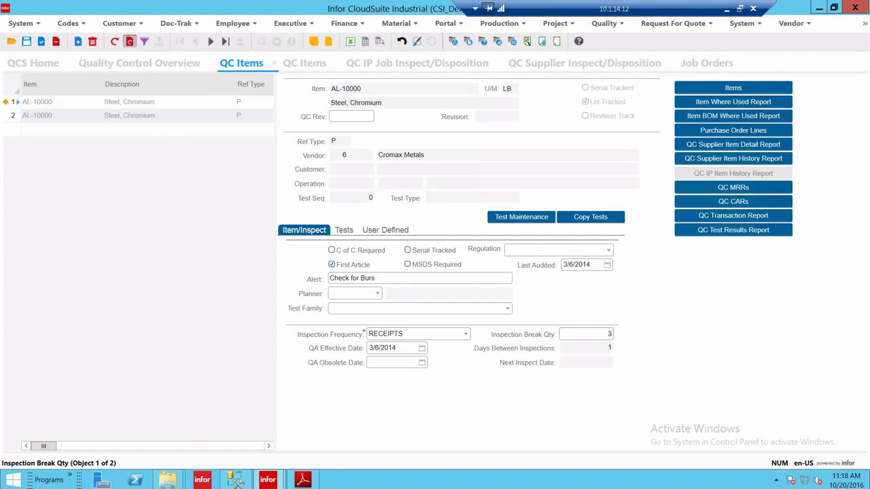
Step: Review the available Inspection Frequency options for the Cromax Metals record, leaving the list without choosing another one
click(467, 334)
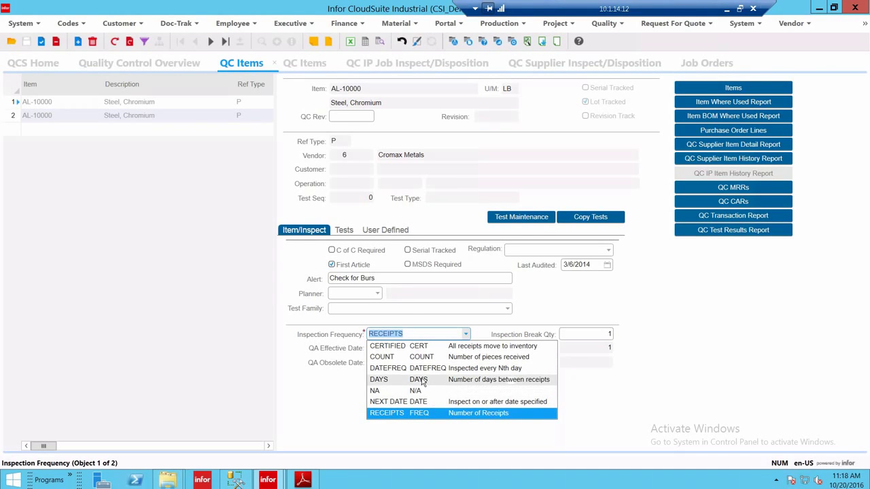
click(702, 326)
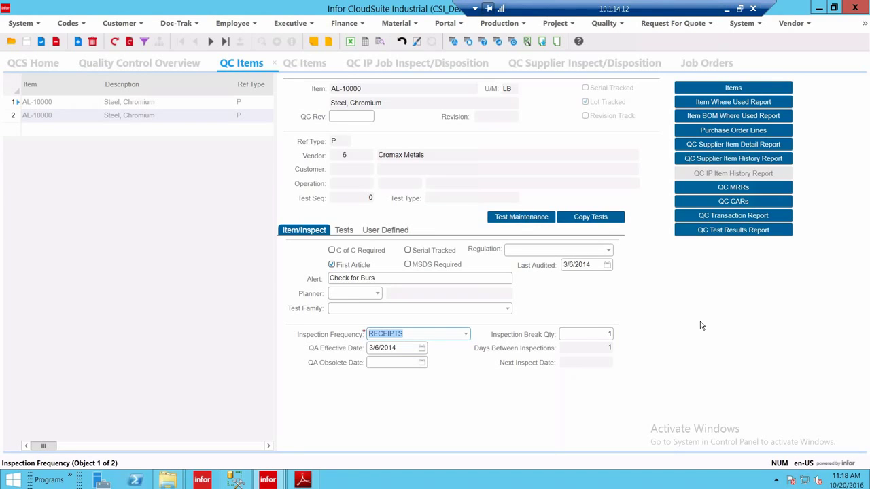
click(466, 335)
click(569, 303)
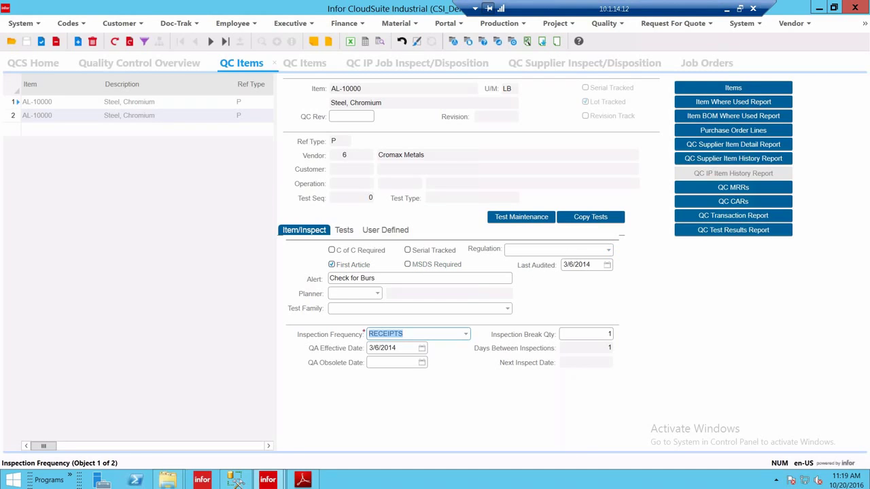
Step: Examine the Alert, Test Family and Item fields of the Cromax Metals record
click(300, 281)
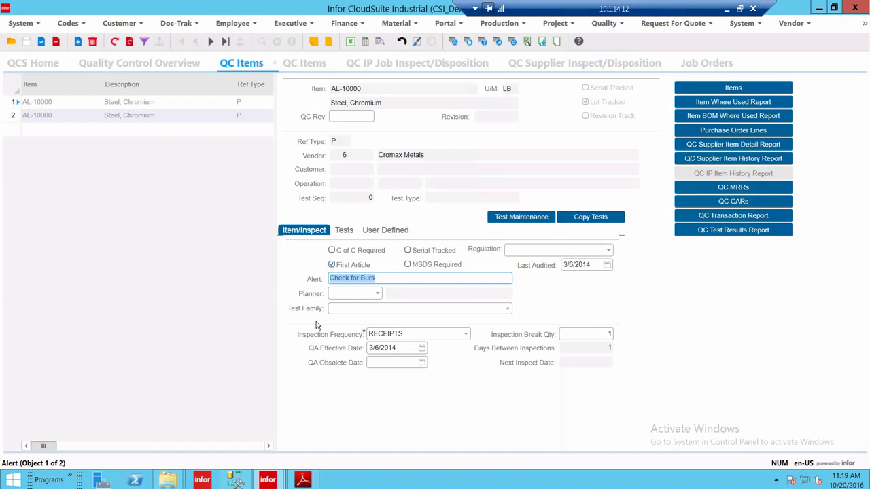
click(342, 311)
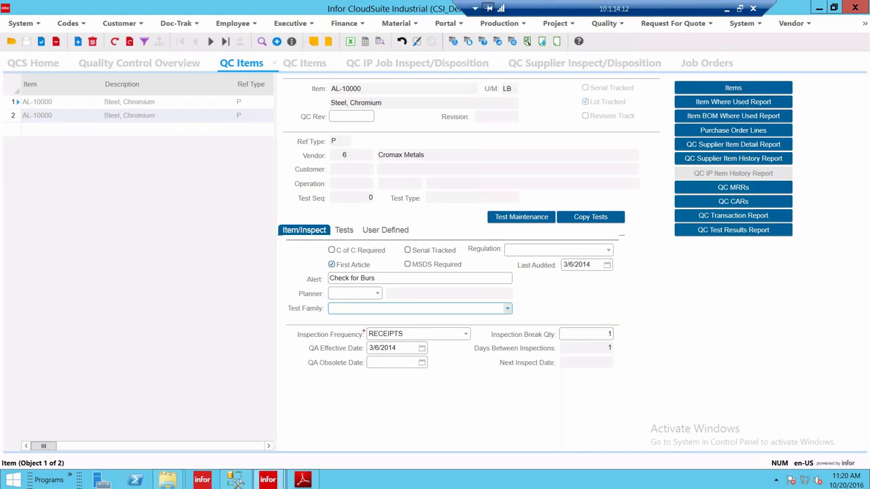
click(360, 92)
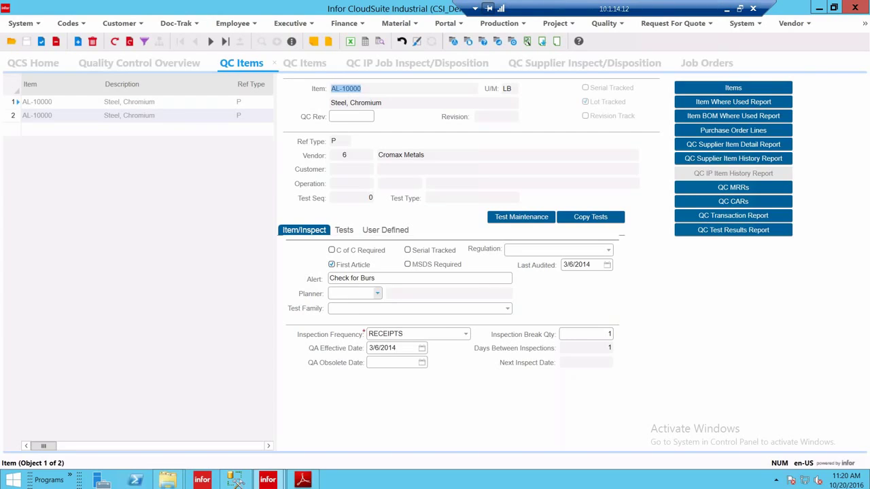
Step: Review the Test Family field and the tests of the Cromax Metals record, and return to its item and inspection settings
click(331, 309)
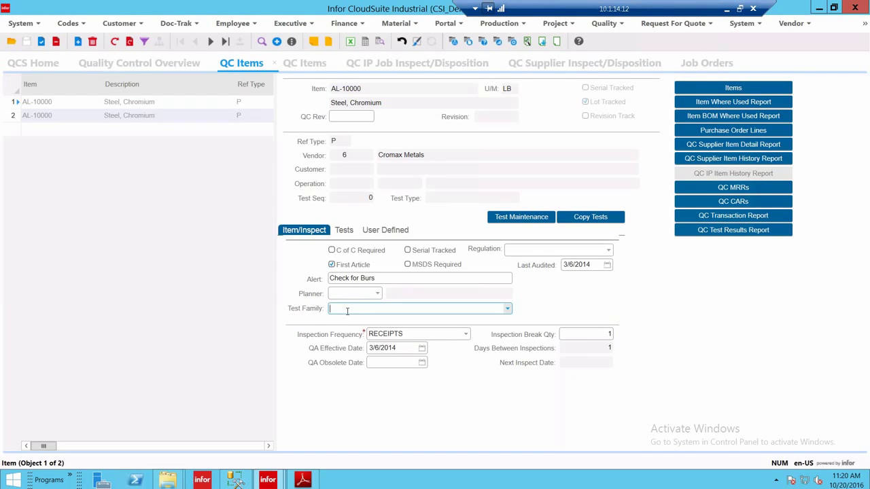
click(344, 230)
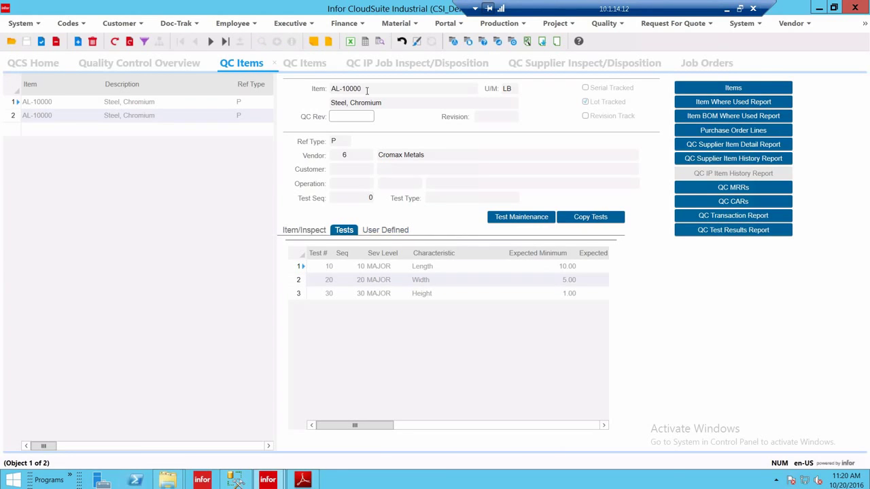
drag(369, 91, 277, 99)
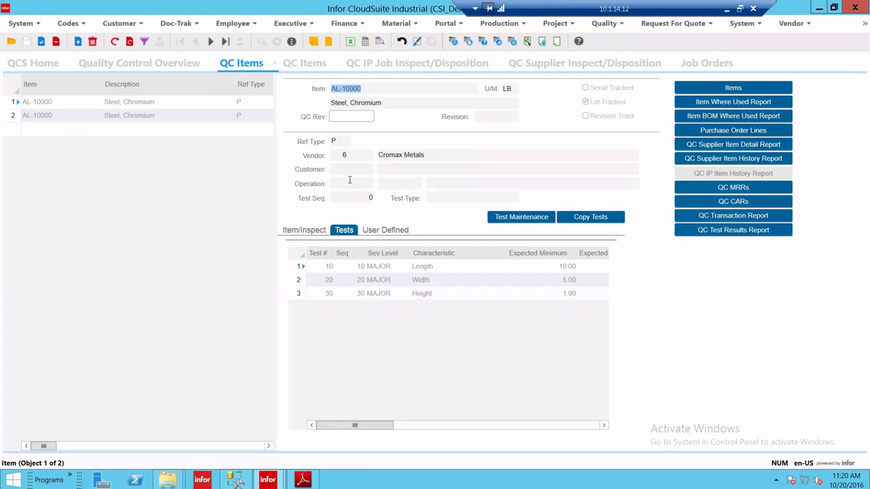
click(304, 230)
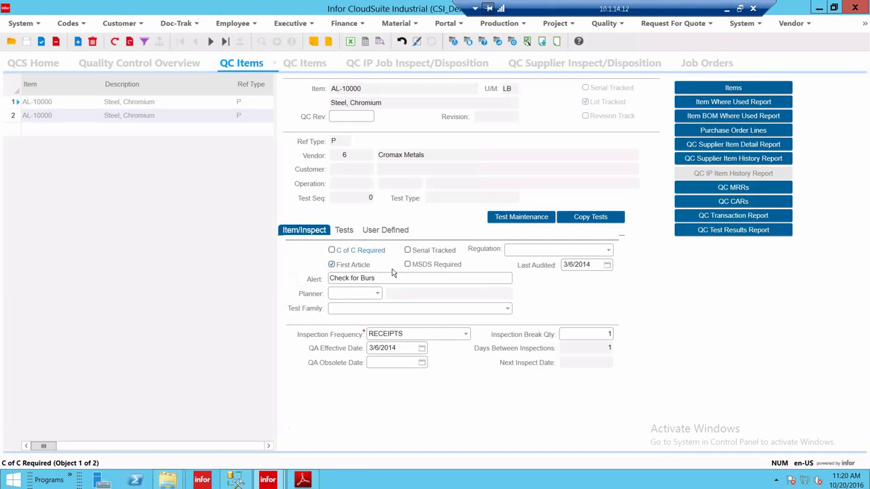
click(344, 231)
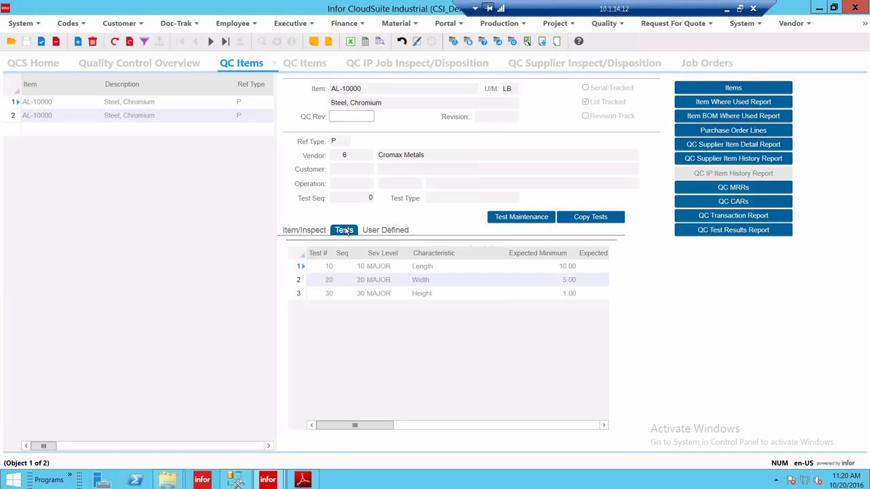
click(304, 231)
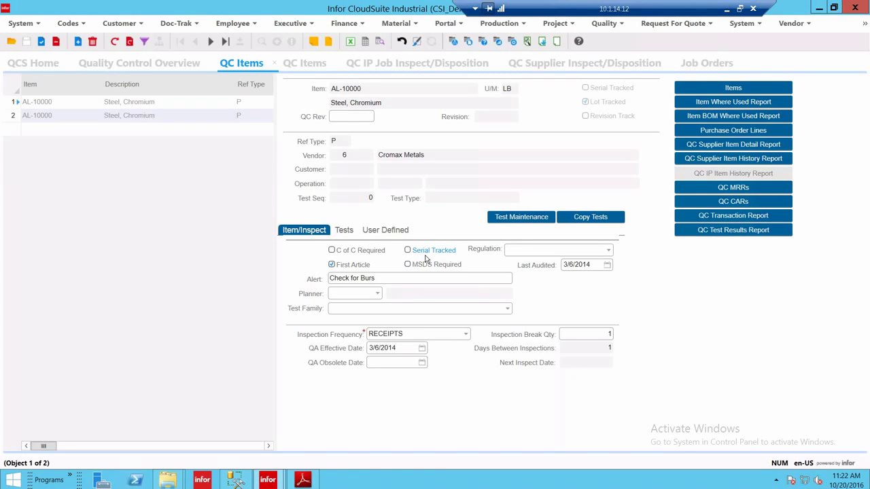
click(375, 89)
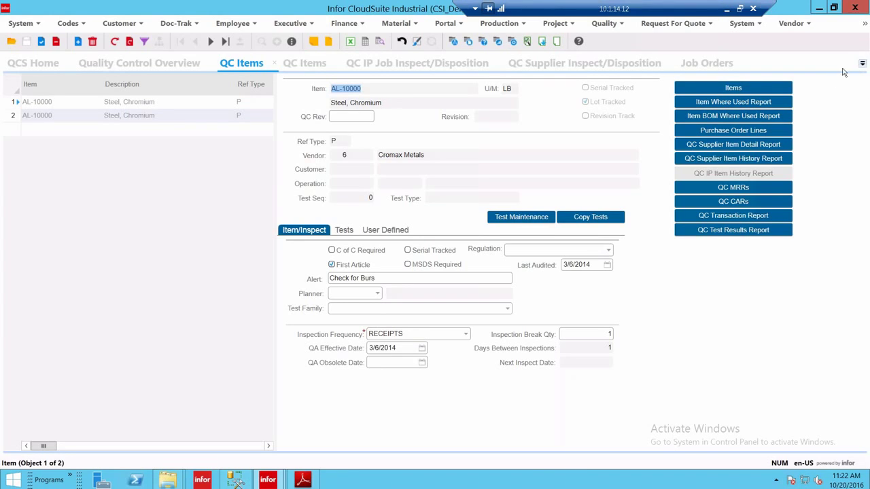
Step: Switch to Purchase Order Receiving and load the Cromax Metals purchase order for item AL-10000
click(862, 63)
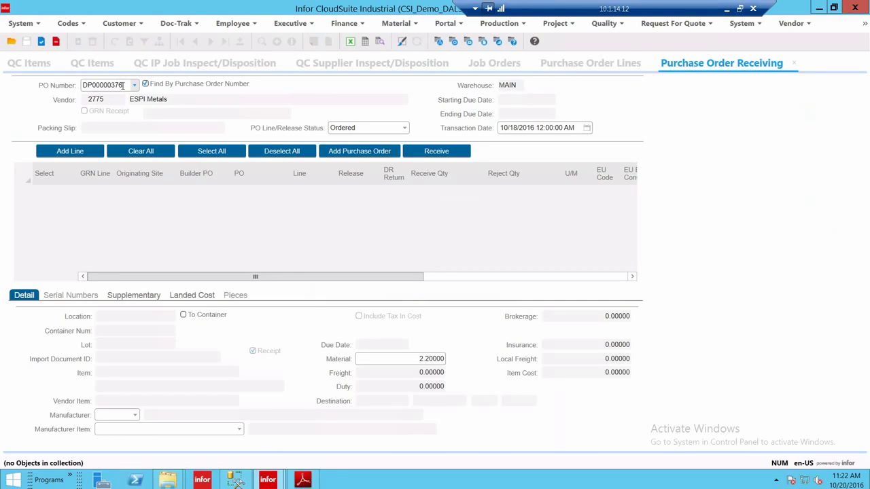
click(127, 86)
click(126, 88)
key(BackSpace)
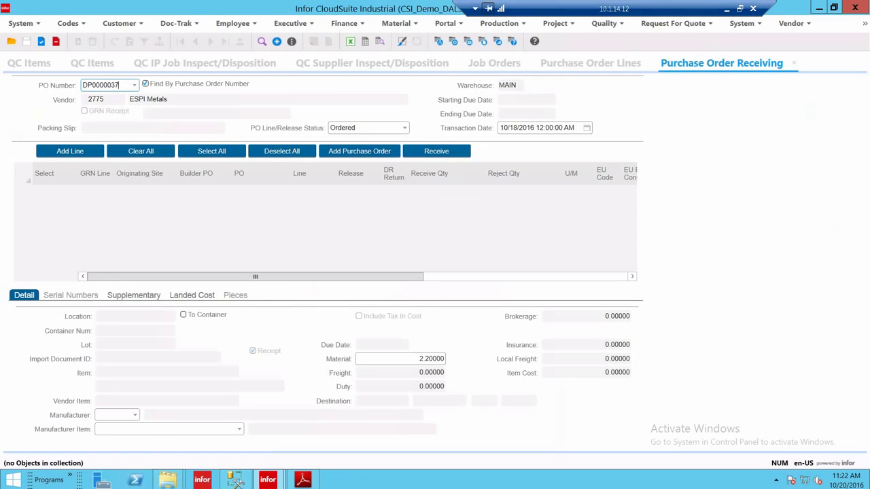
text(5)
key(Tab)
Step: Load the ESPI Metals purchase order for item AL-10000 in its place
click(127, 87)
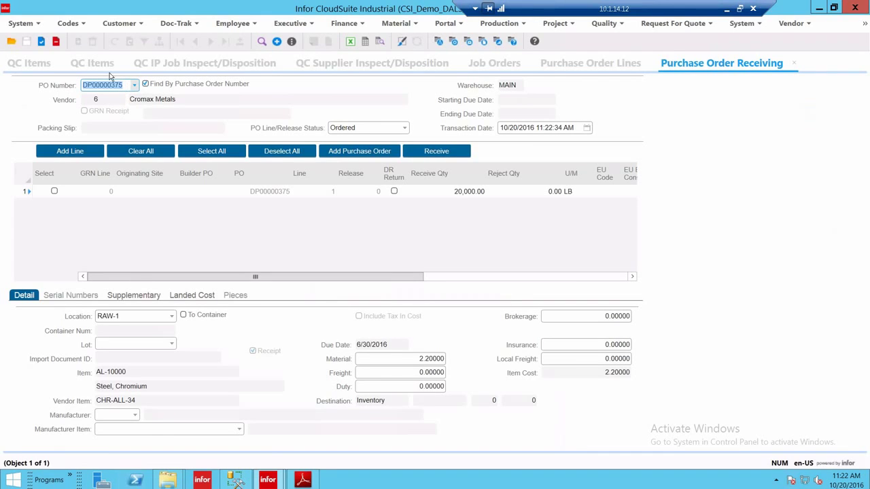
click(121, 88)
key(BackSpace)
text(6)
key(Tab)
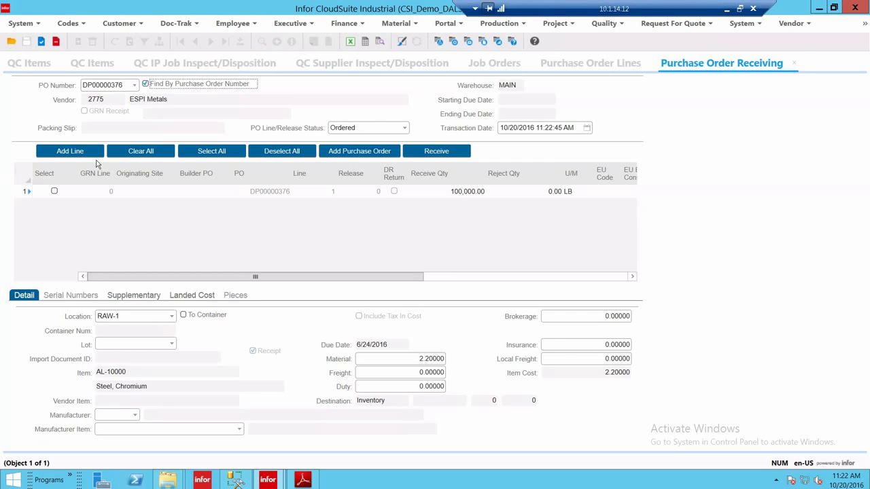
Step: Select the ESPI Metals purchase order line for receiving and set its Receive Qty to 20,000
click(57, 195)
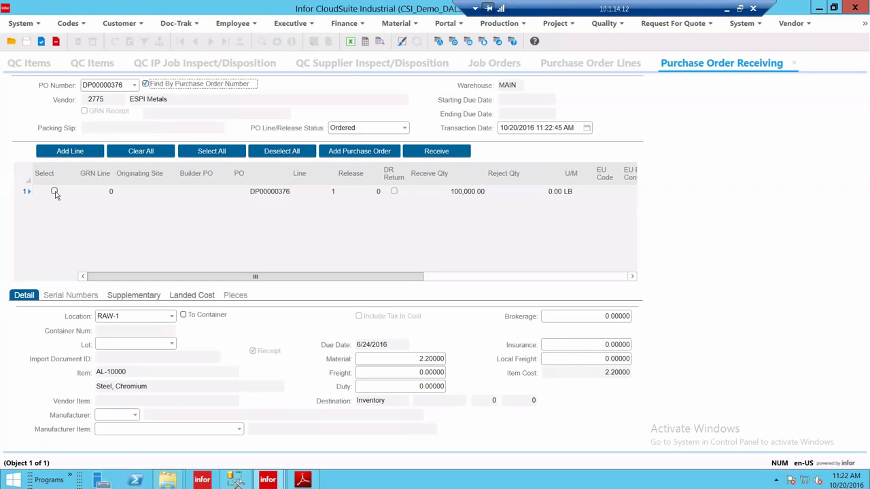
click(54, 192)
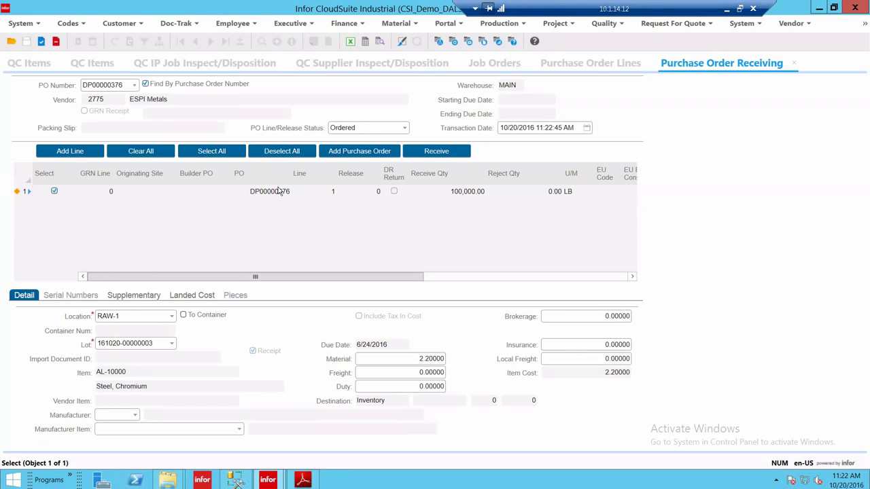
click(473, 197)
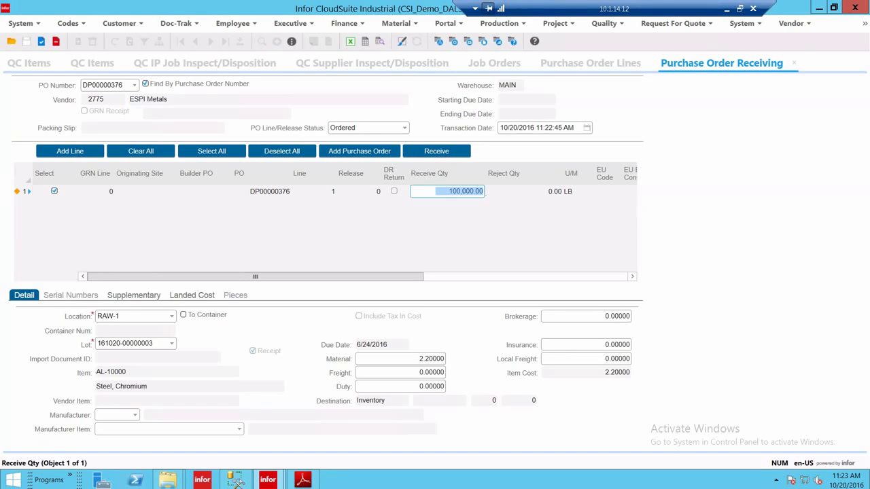
text(20000)
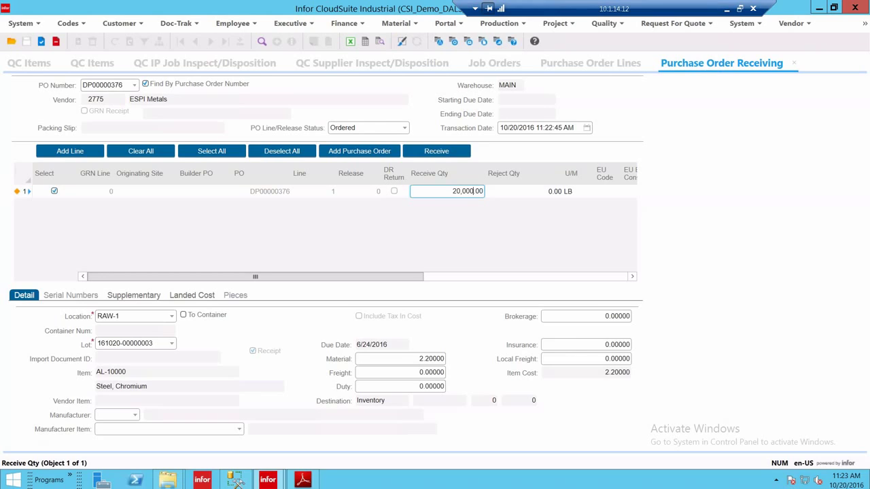
key(Tab)
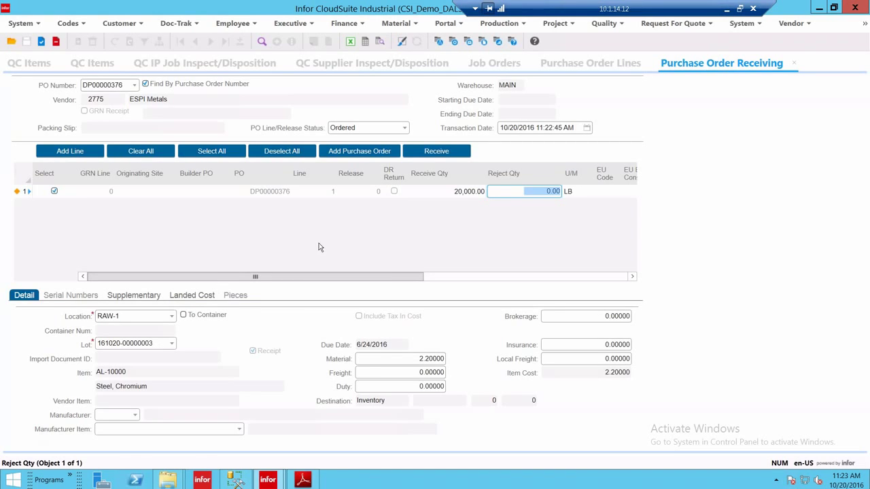
Step: Receive the selected line, accepting the creation of its new lot, and highlight the receiver number and QC location before acknowledging the confirmation
click(435, 151)
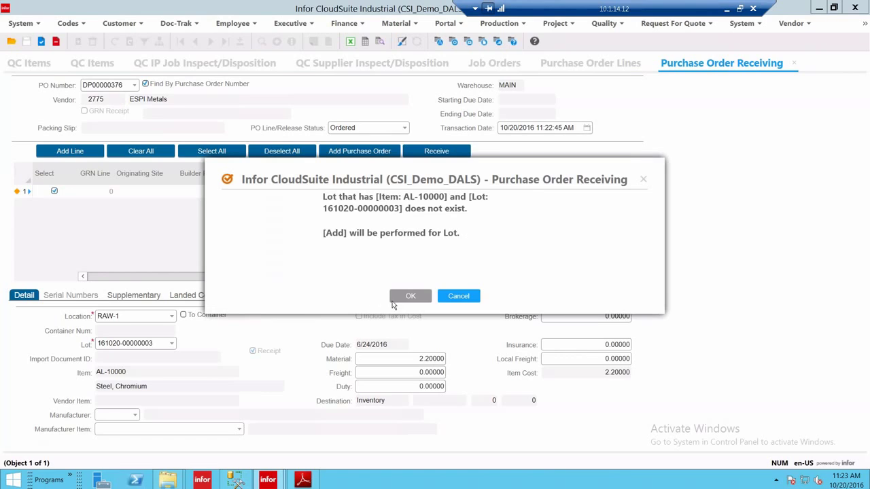
click(410, 297)
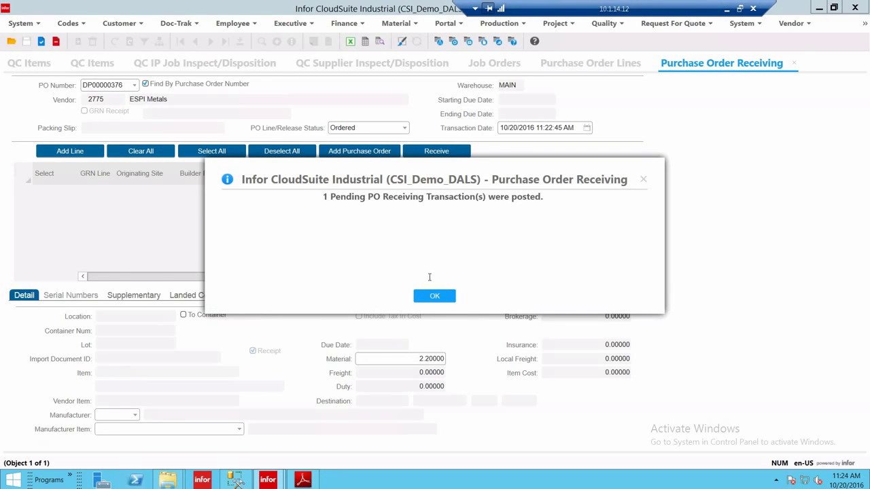
click(435, 296)
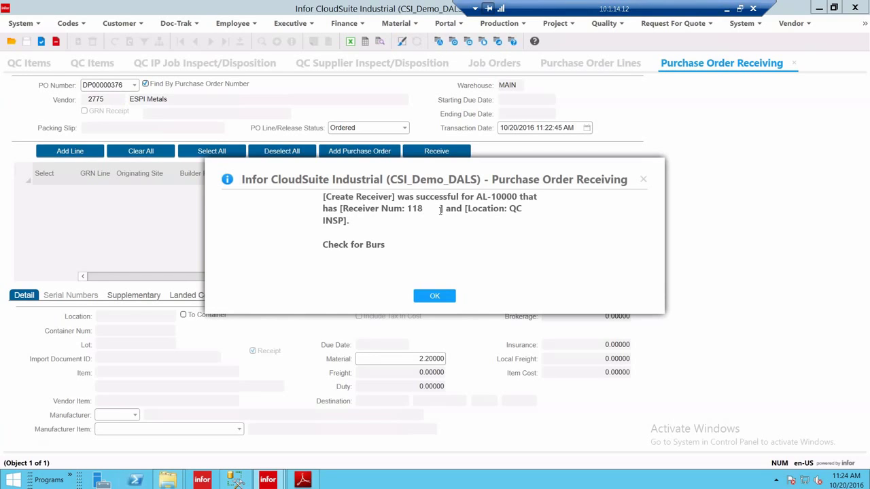
drag(414, 208, 409, 208)
double_click(513, 210)
click(442, 297)
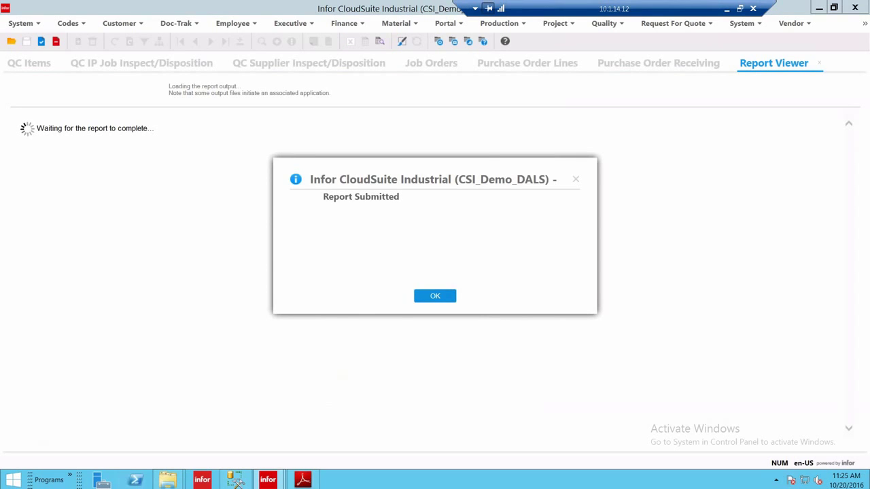
Step: Examine the QC receipt tag report for the received AL-10000 material, and close the report and its viewer
key(Return)
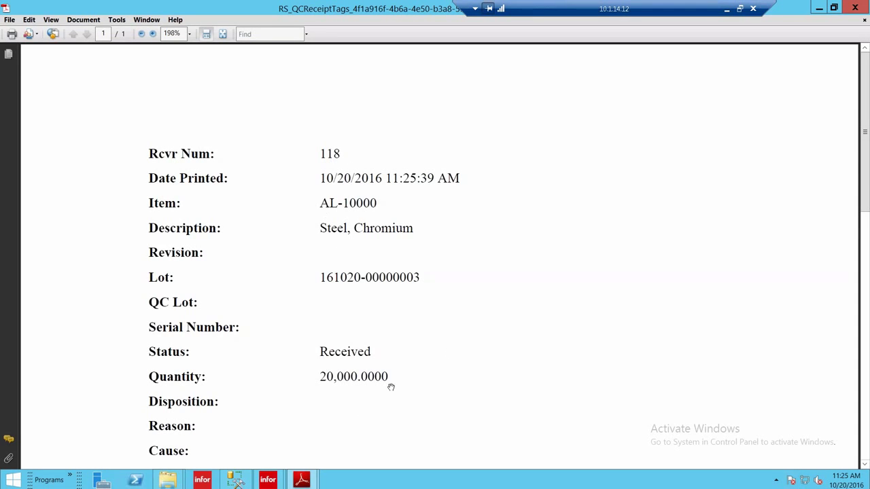
scroll(450, 353, down, 1)
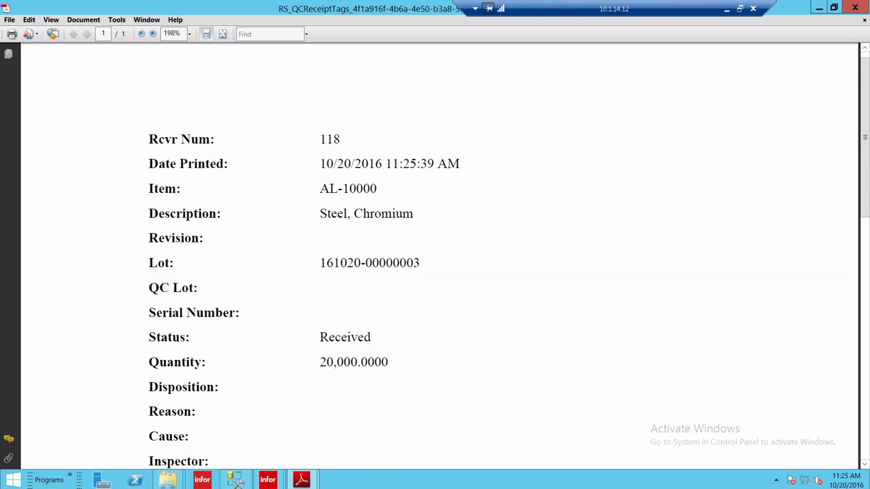
scroll(450, 271, down, 1)
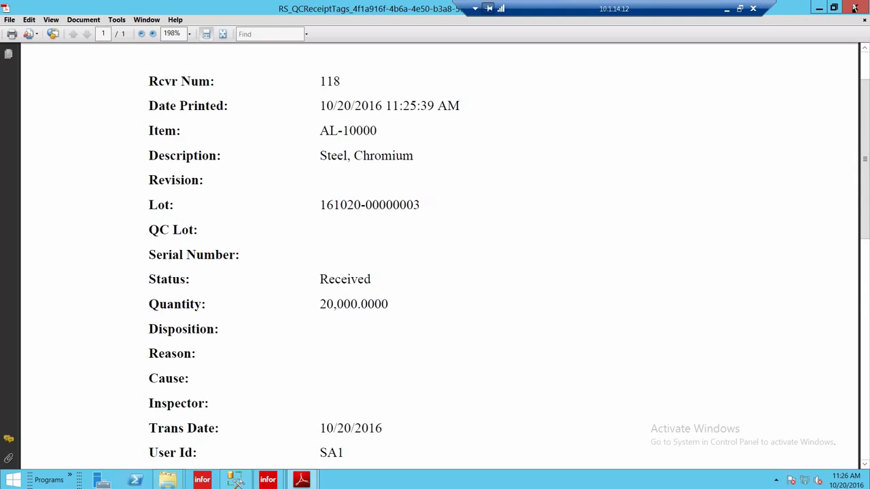
key(alt+F4)
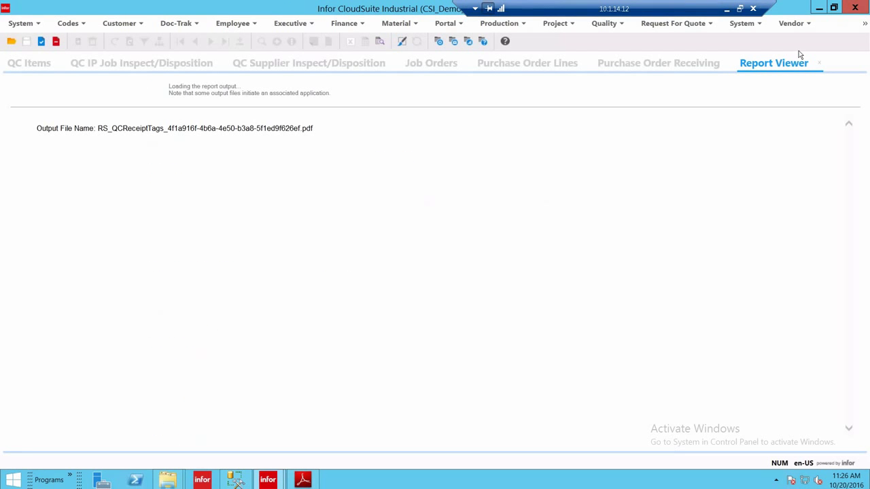
click(821, 63)
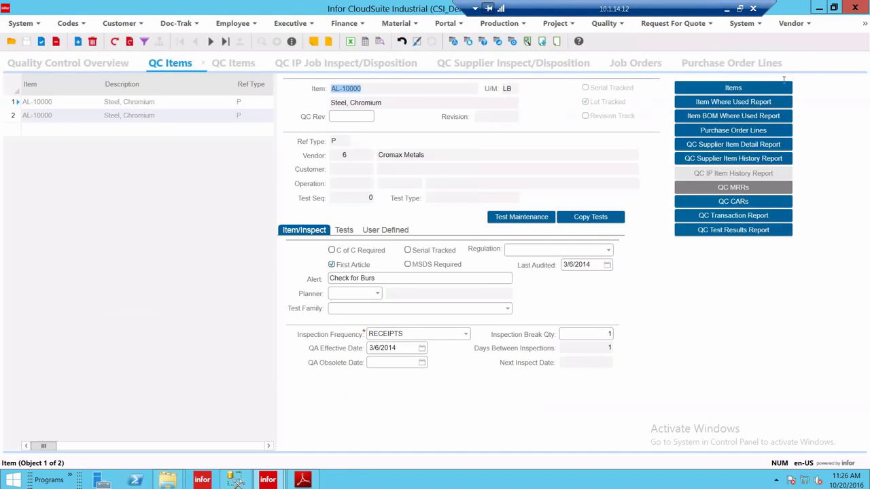
Step: Go to the QCS Home form and from there switch to QC Supplier Inspect/Disposition
click(862, 63)
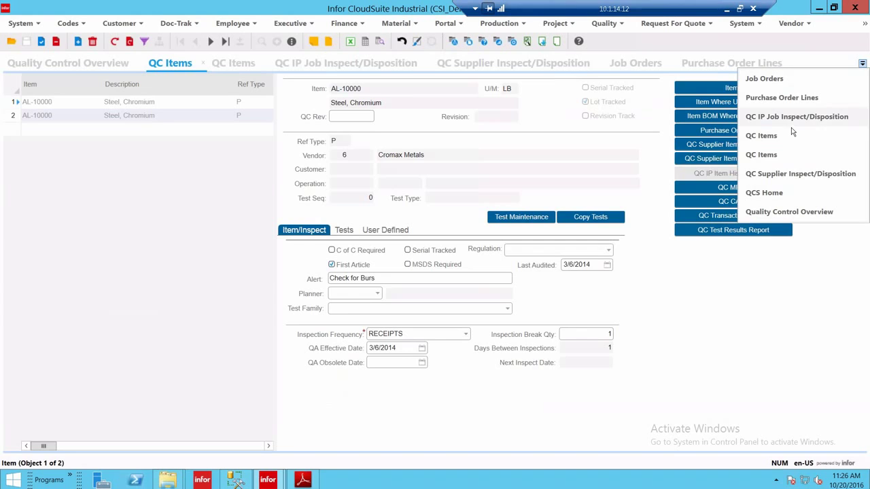
click(777, 195)
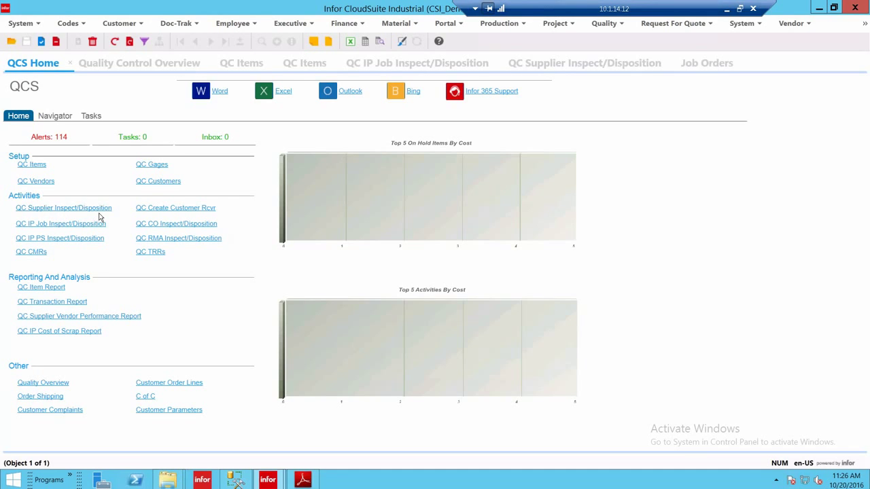
click(552, 68)
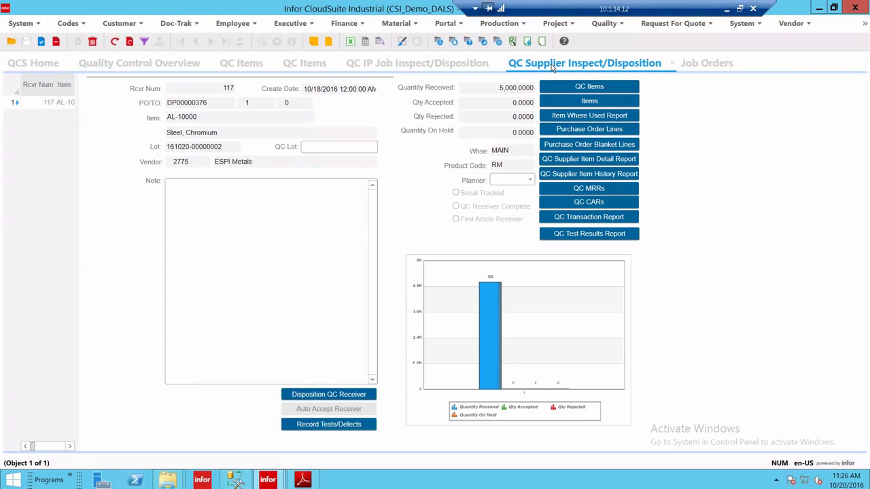
Step: Filter the supplier receivers by a create date of 10/20/2016 and highlight the matching record's receiver number
click(144, 43)
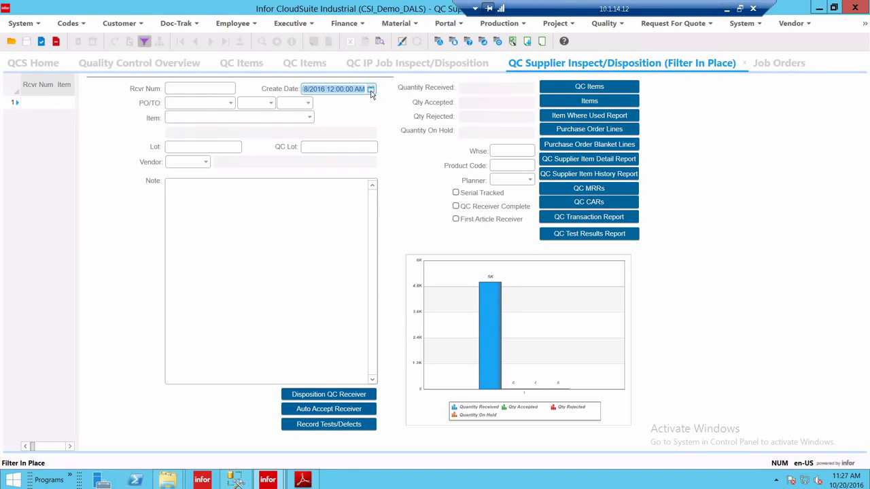
click(357, 231)
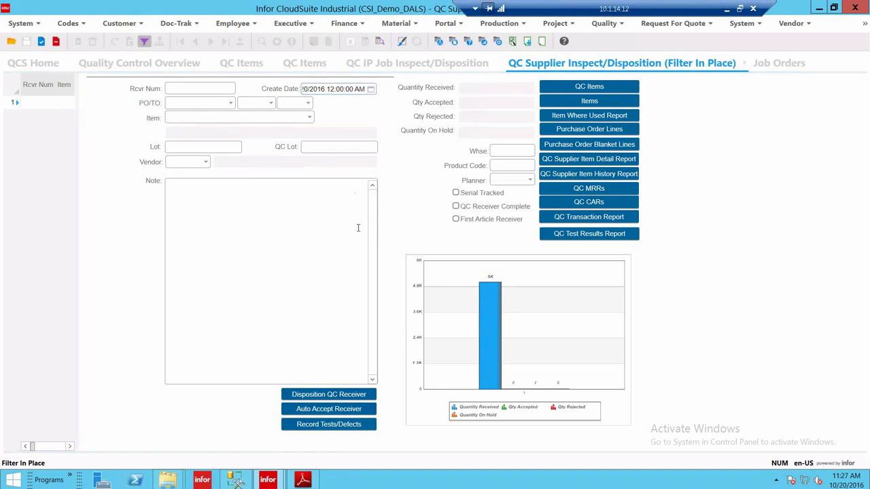
click(144, 42)
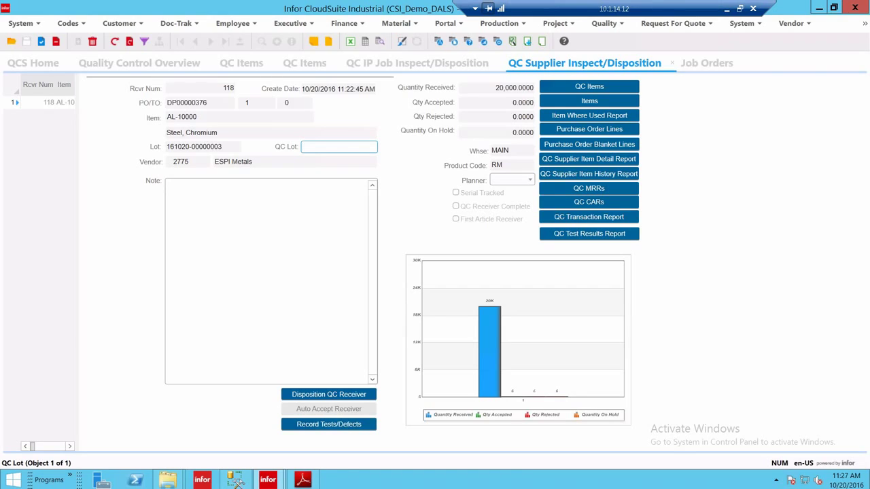
click(201, 89)
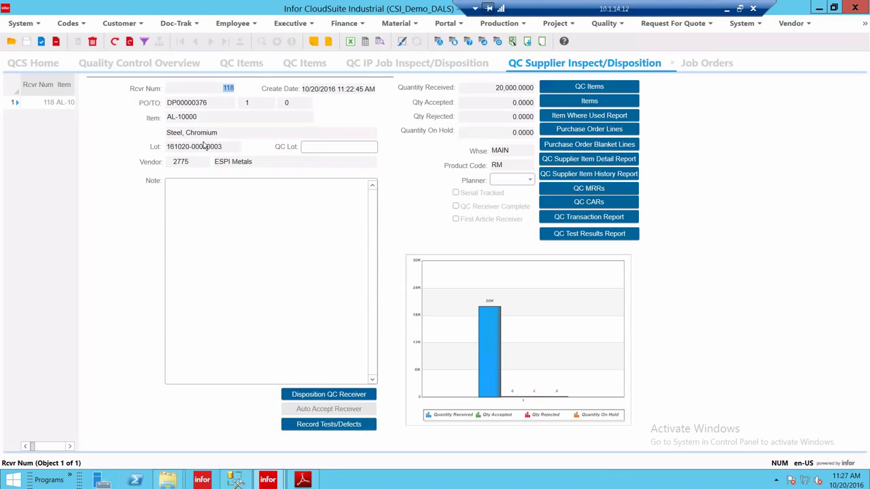
Step: Filter the supplier receivers to those not marked QC Receiver Complete
click(144, 42)
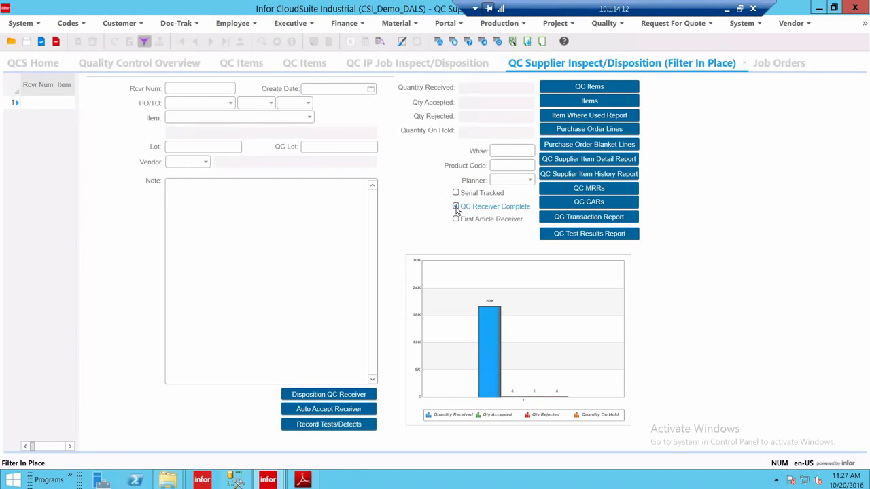
click(145, 42)
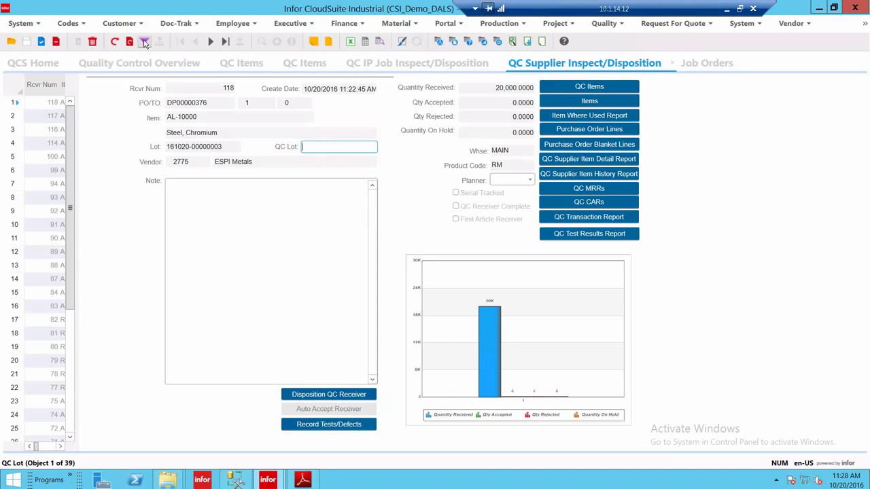
Step: Filter the supplier receivers to receiver number 118
key(F4)
text(1)
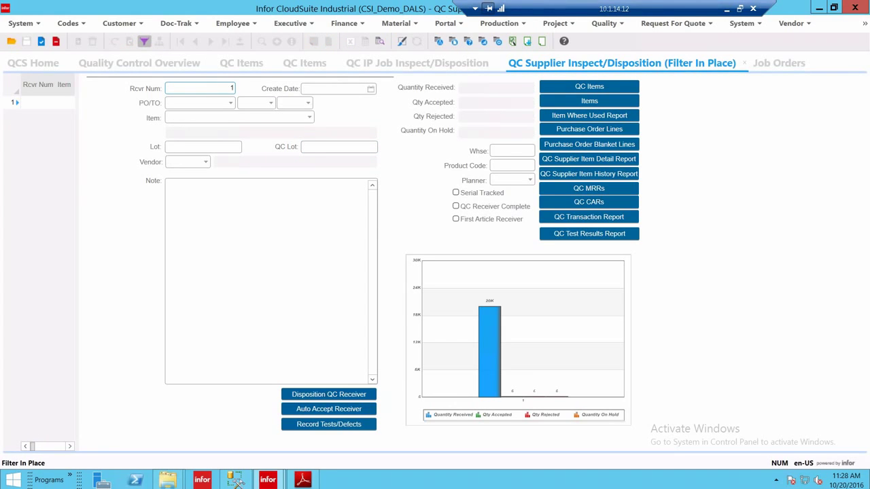
text(18)
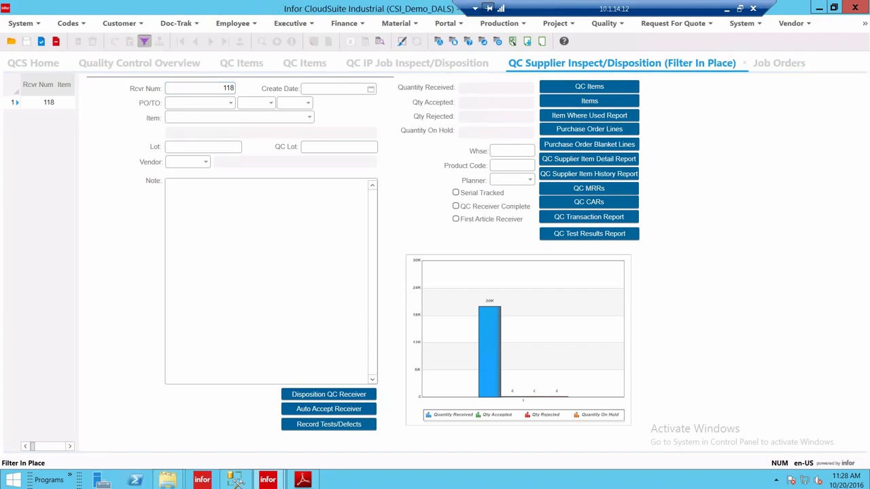
click(144, 42)
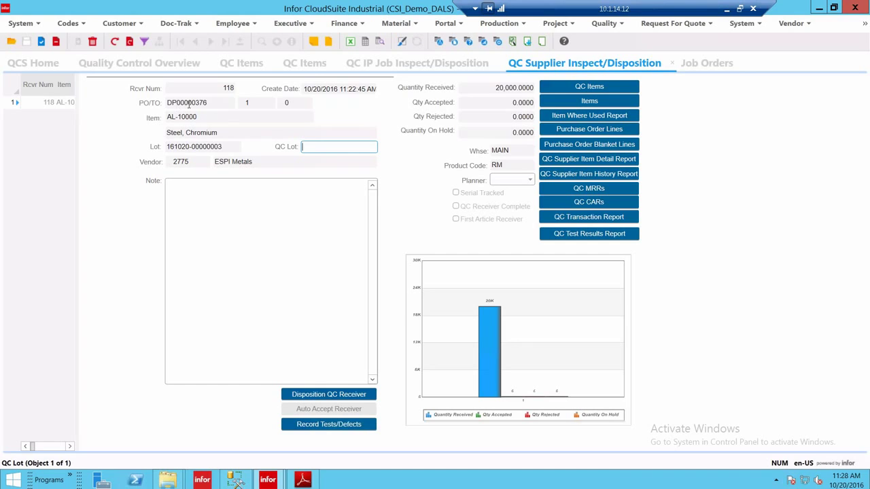
Step: Review the receiver's received, accepted, rejected and on-hold quantities
click(483, 87)
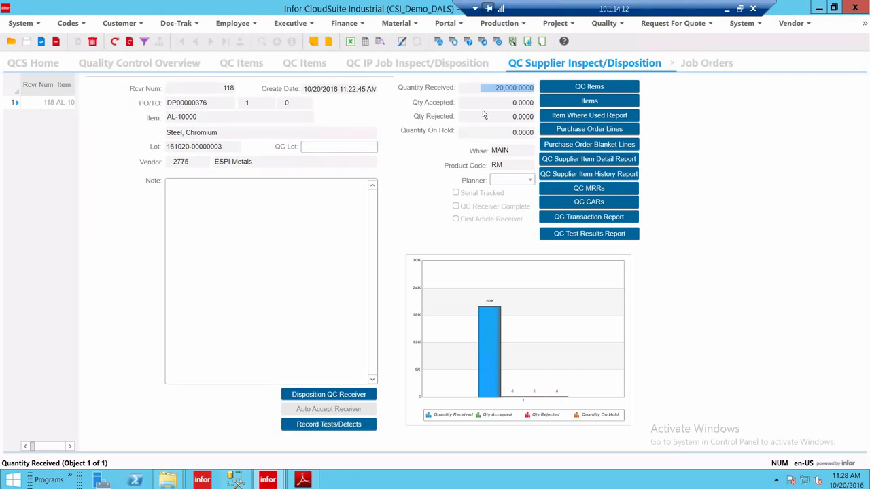
click(485, 103)
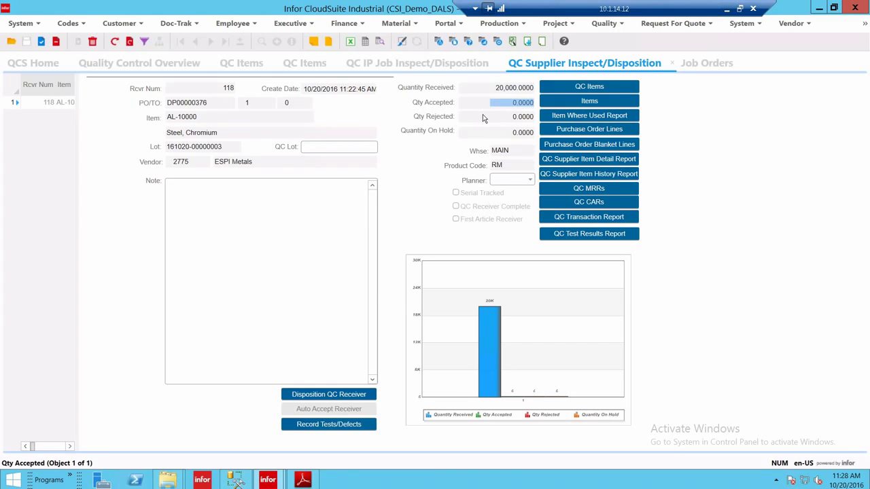
click(482, 117)
click(498, 132)
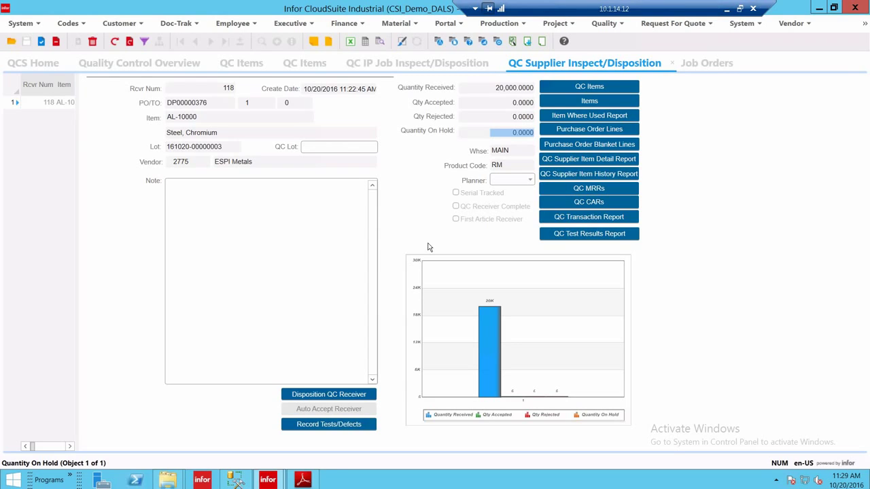
Step: Open the test and defect recording form for receiver 118
click(343, 424)
click(216, 93)
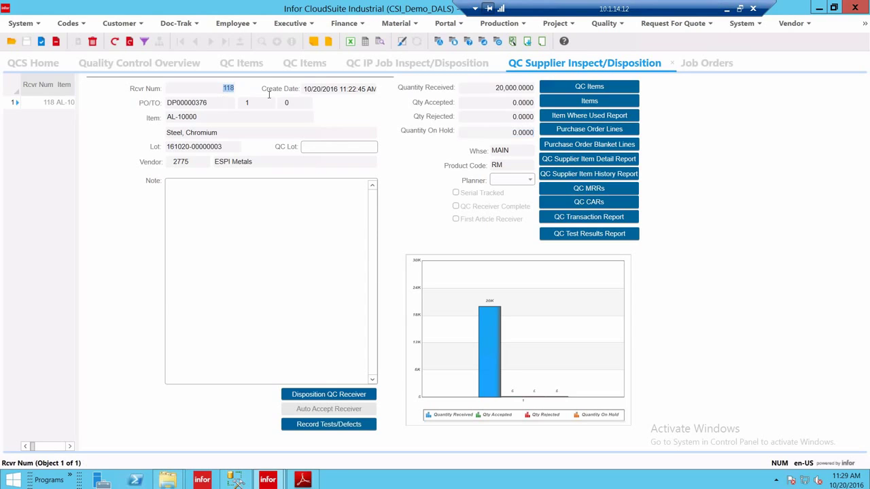
click(330, 424)
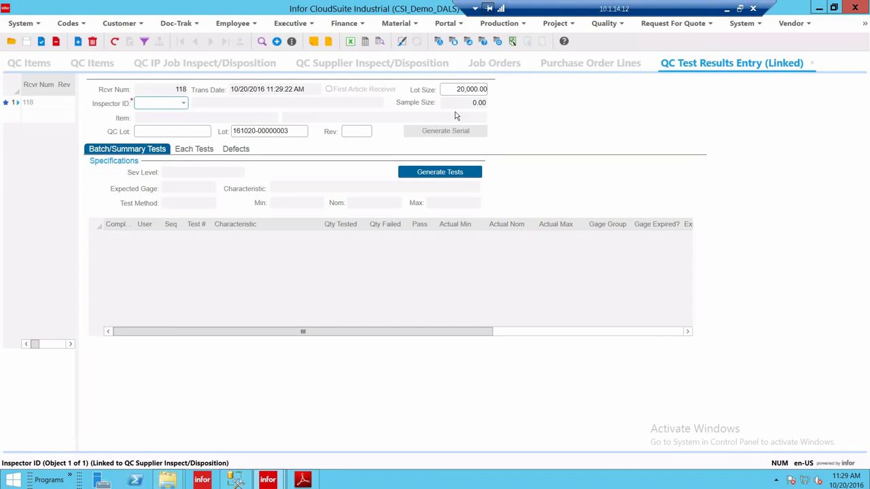
Step: Set the inspector ID to 1 and generate the batch/summary tests for the receiver
click(160, 103)
text(1)
key(Tab)
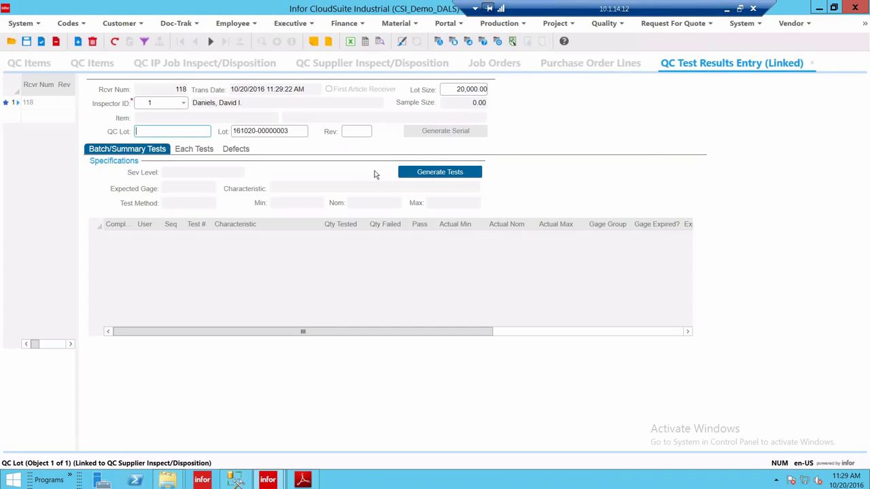
click(435, 173)
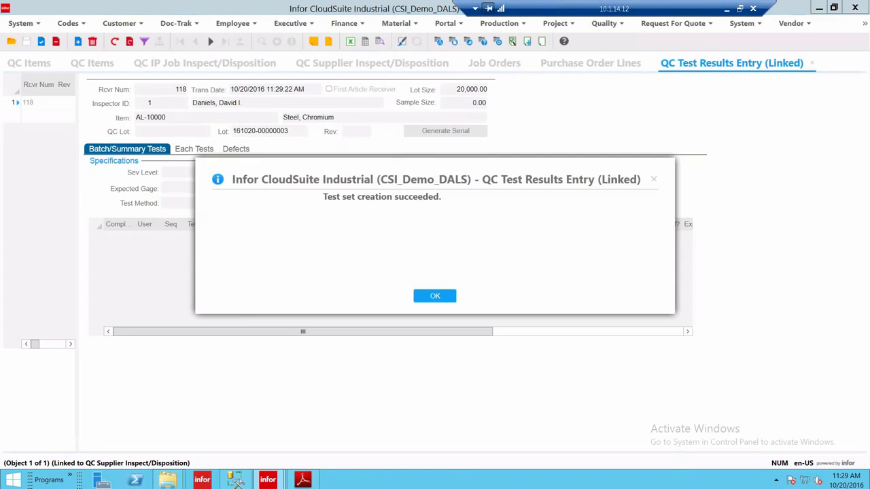
key(Return)
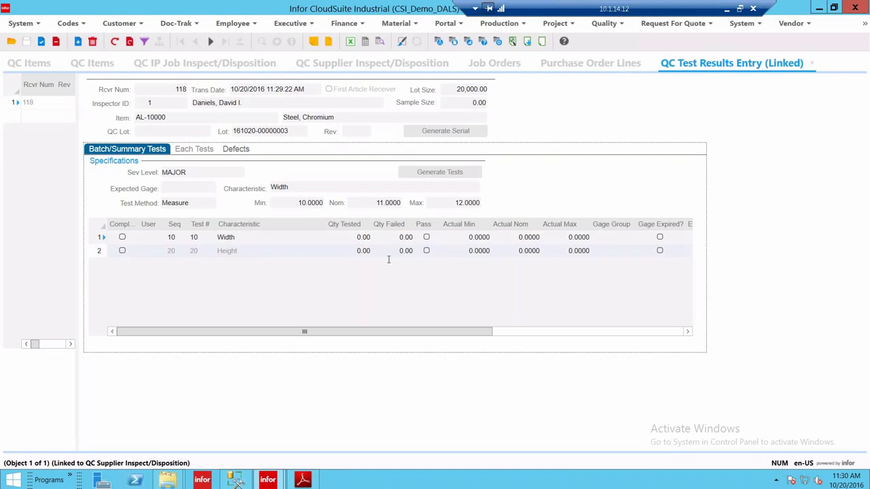
Step: Record the Width test with 20 tested, a pass result and an actual nominal of 11.1
click(350, 236)
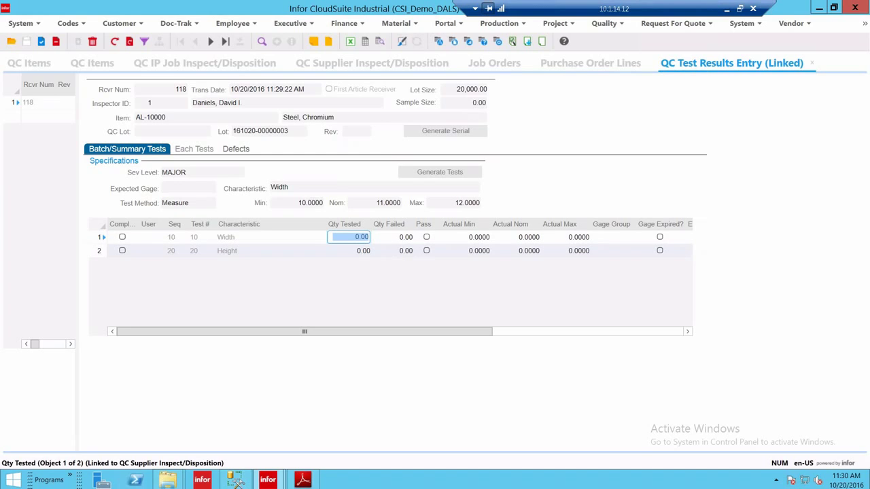
text(20)
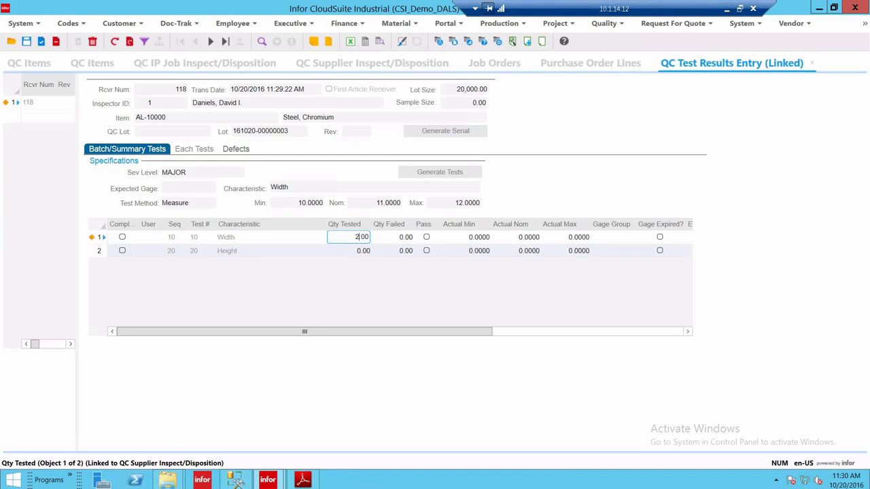
key(Tab)
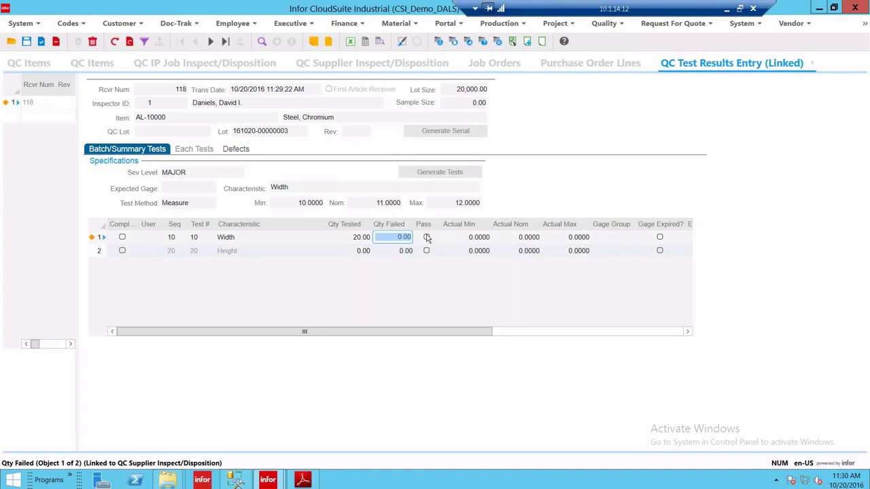
click(427, 237)
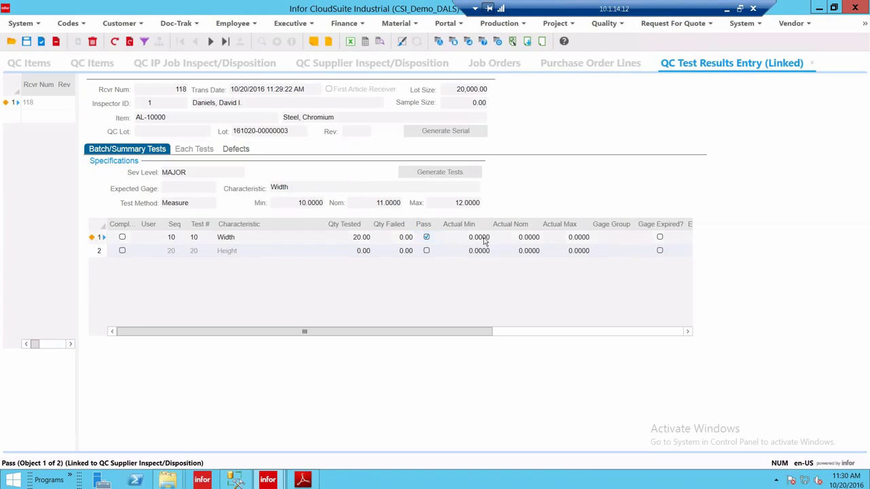
click(535, 241)
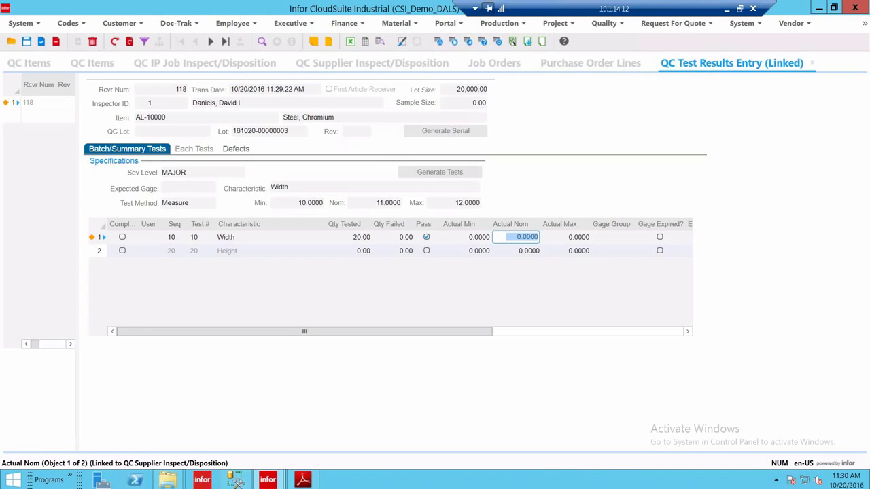
text(11.1)
Step: Record the Height test with 20 tested, a pass result and an actual nominal of 17.23
click(367, 253)
text(20)
key(Tab)
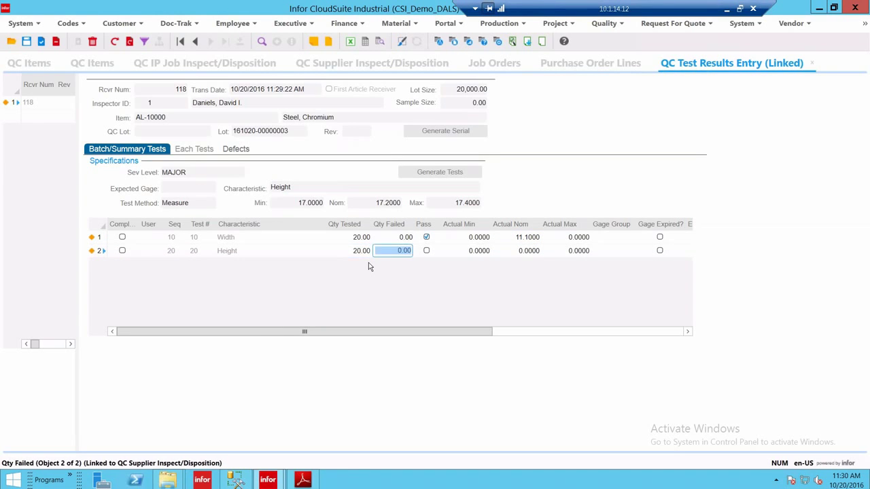
click(427, 251)
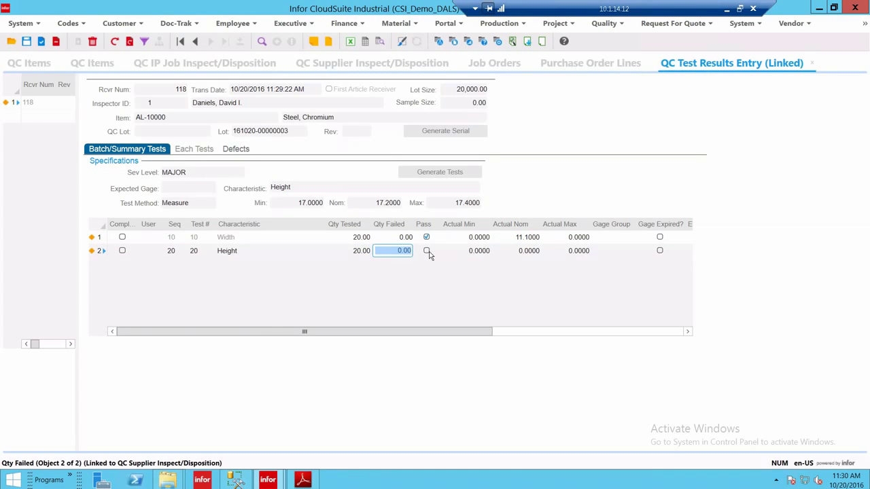
click(530, 253)
text(17)
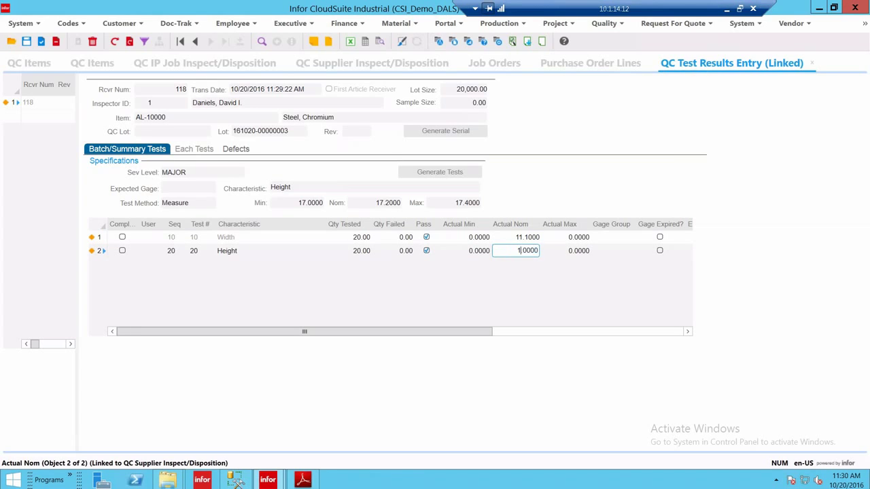
text(.23)
key(Tab)
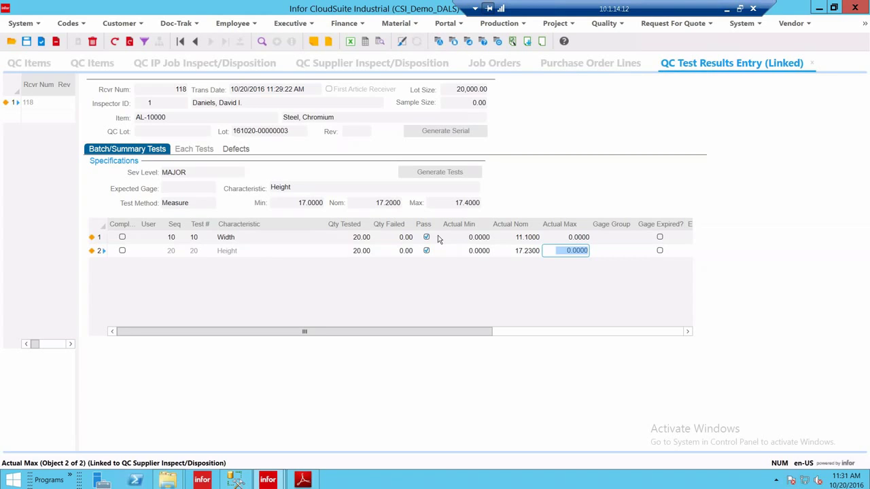
Step: Mark the Width and Height tests complete and save the test results
click(122, 237)
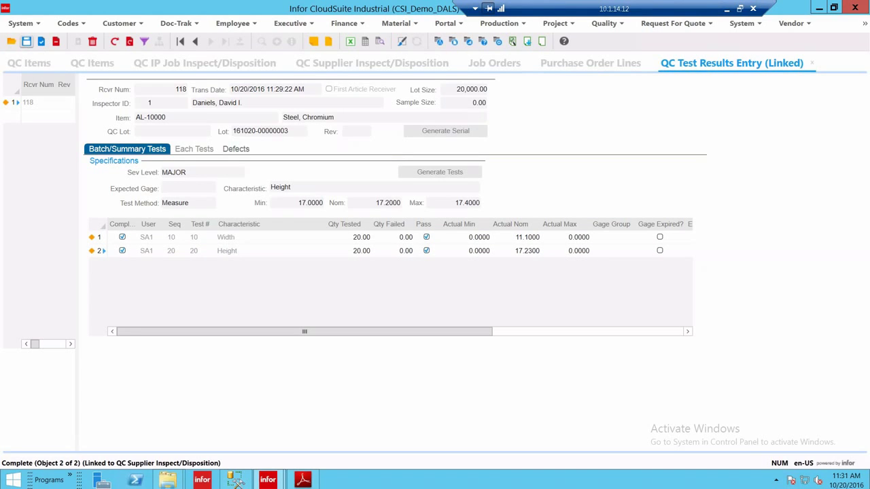
click(27, 41)
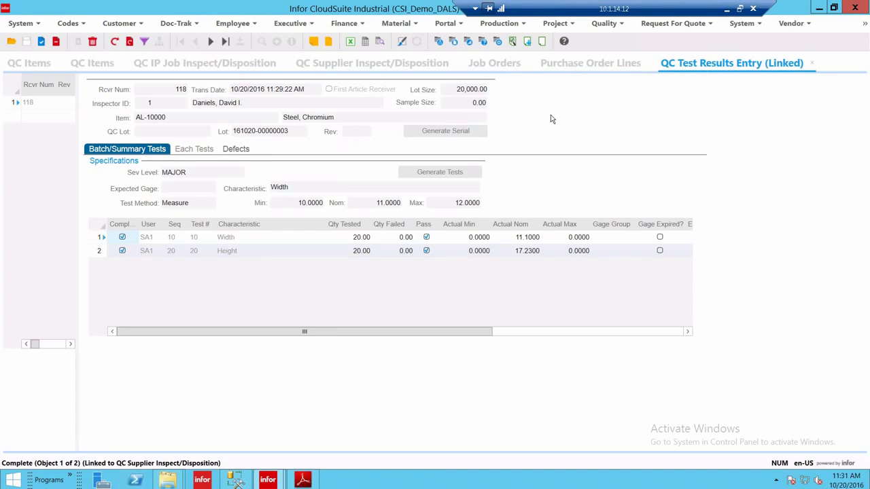
Step: Generate the list of defect failure codes for receiver 118
click(236, 149)
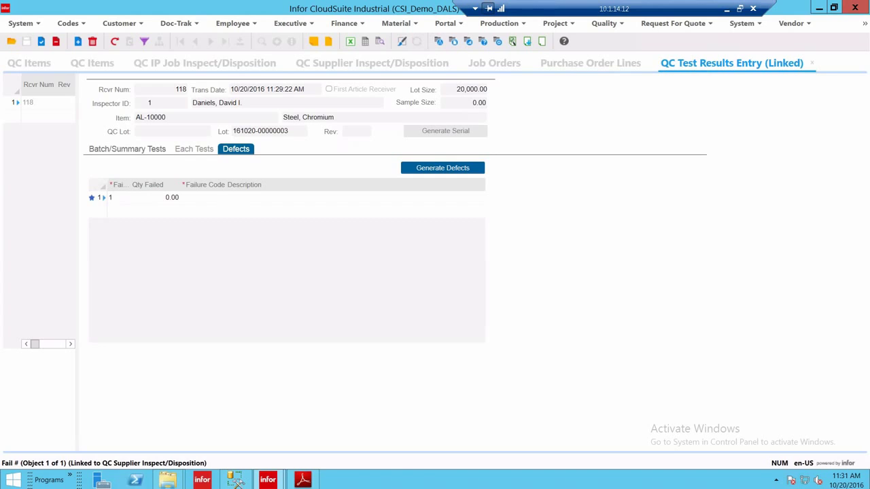
click(431, 171)
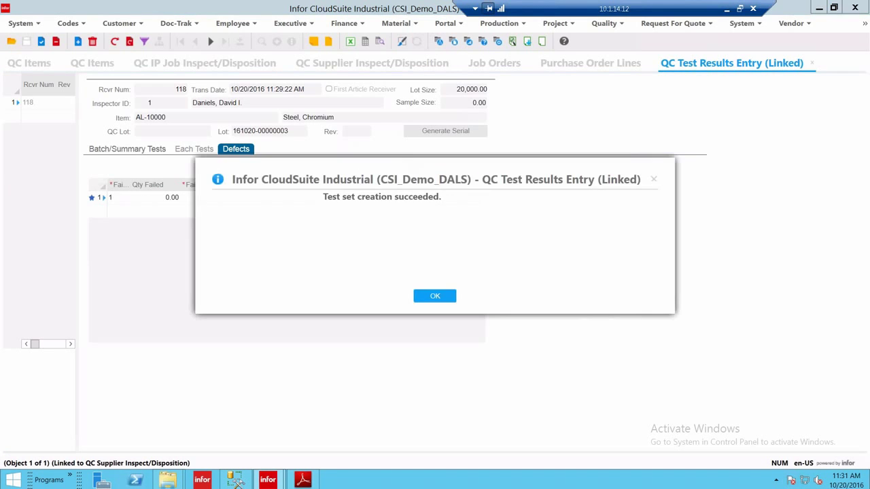
key(Return)
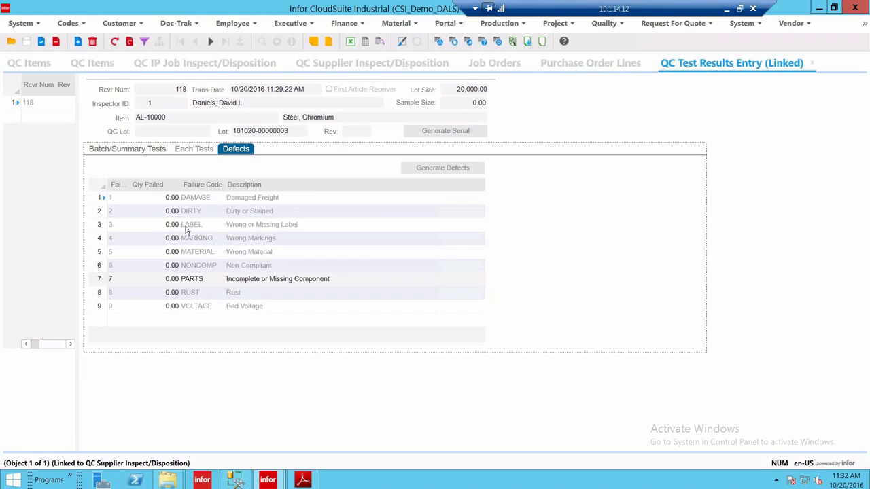
Step: Enter a failed quantity of 2 for the Dirty or Stained defect and discard the entry
click(149, 211)
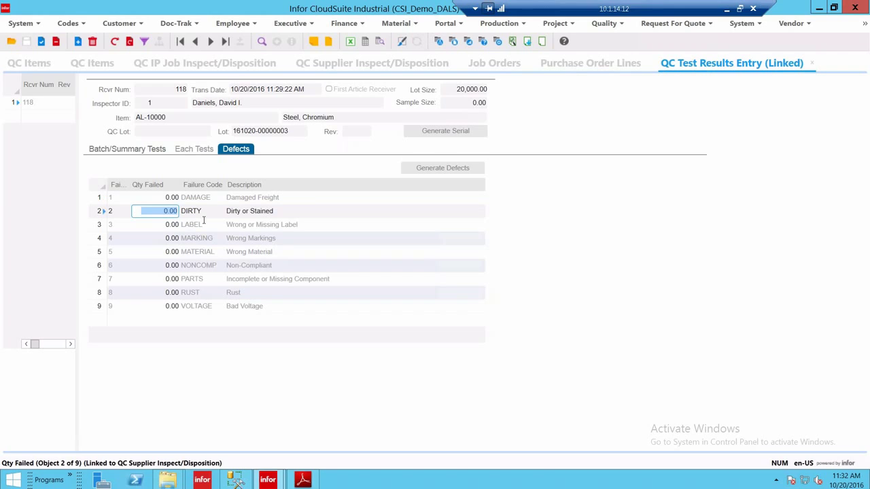
text(2)
key(Down)
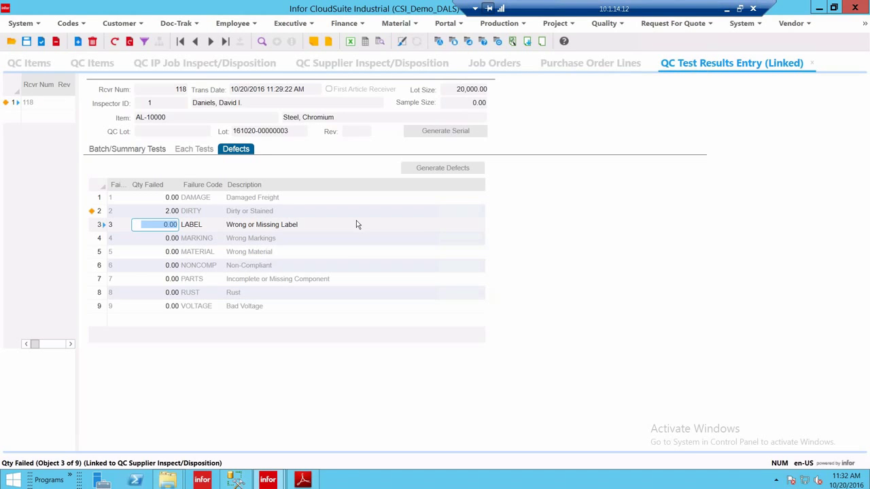
click(130, 42)
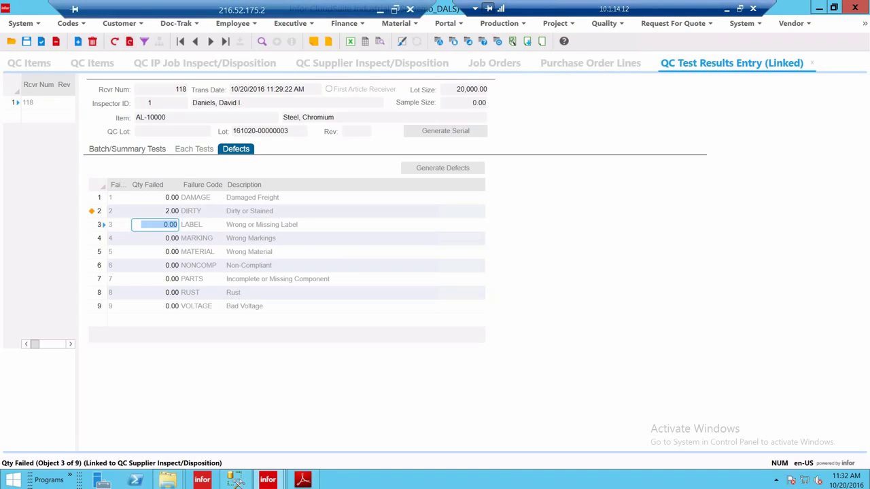
Step: Close the test results entry and open the QC disposition form for receiver 118
click(121, 149)
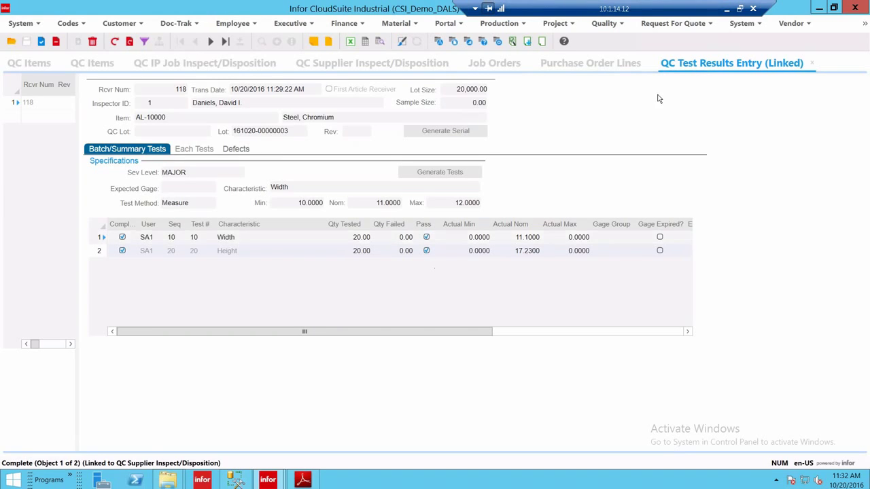
click(812, 63)
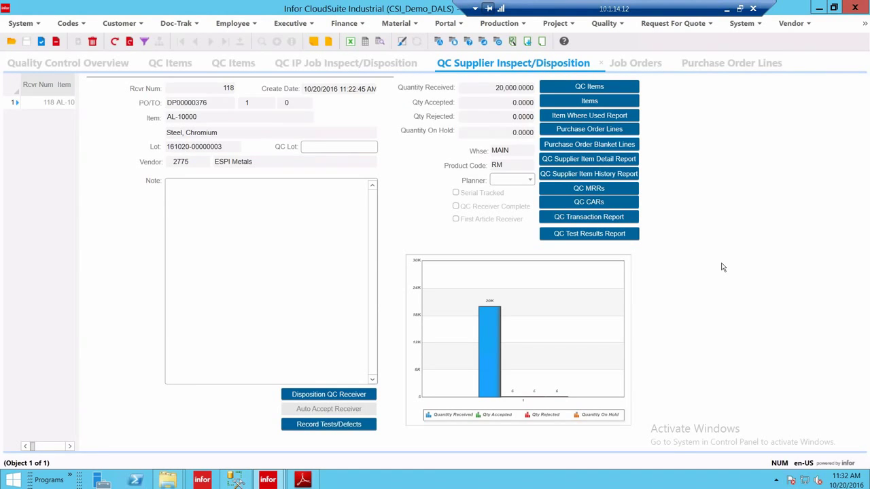
click(324, 425)
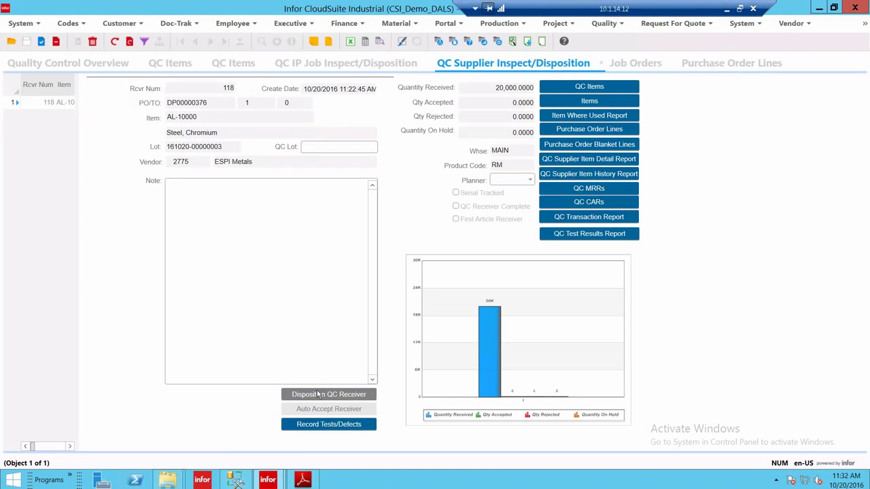
click(318, 395)
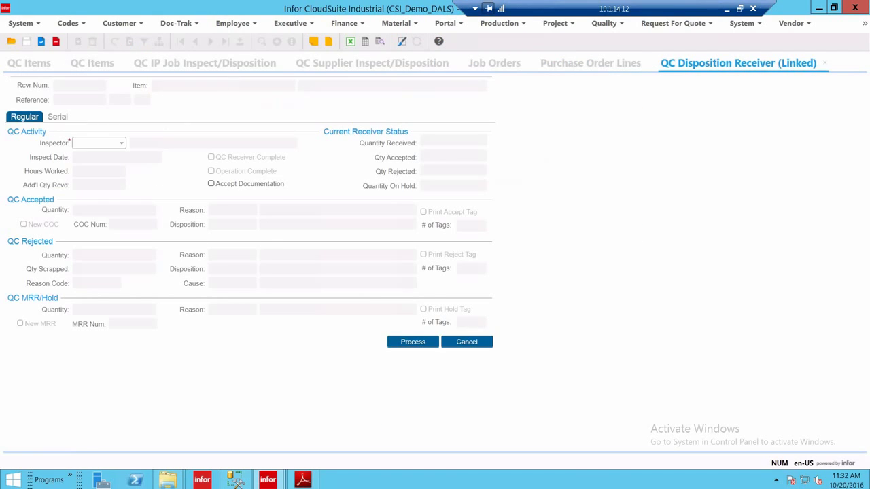
key(Return)
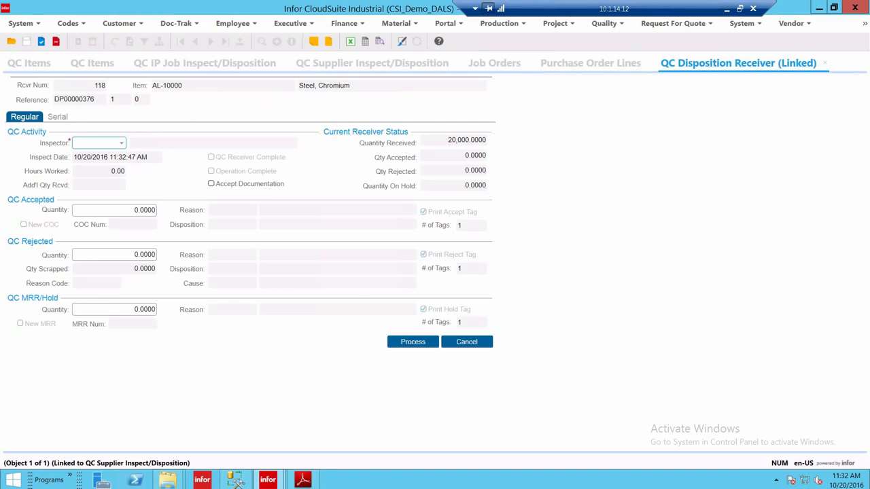
Step: Enter inspector 1 and an accepted quantity of 20000 for receiver 118
text(1)
key(Tab)
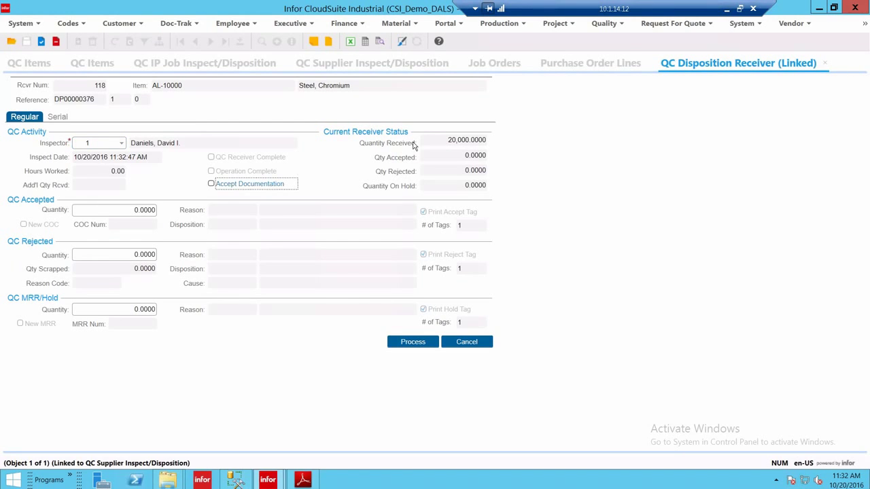
click(126, 211)
text(20000)
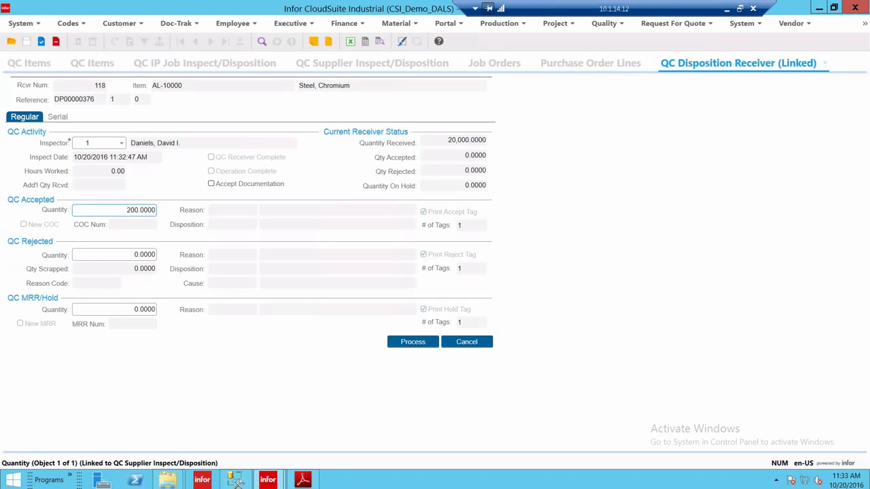
key(Tab)
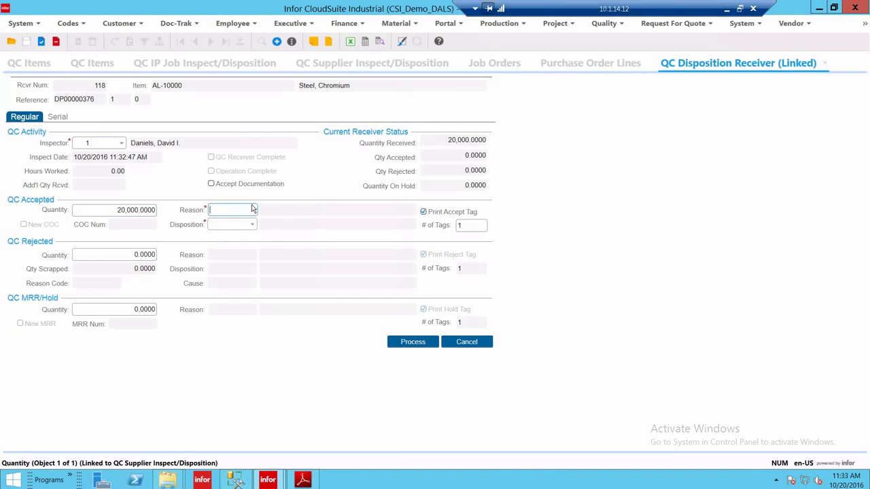
Step: Set the accepted quantity's reason to COMPLIES (Compliant Material) and its disposition to MTS (Move to stock)
click(253, 210)
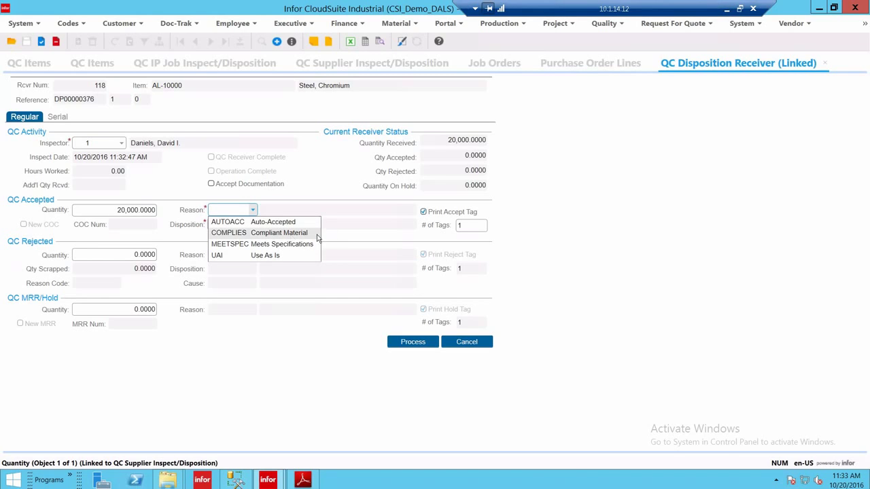
click(286, 236)
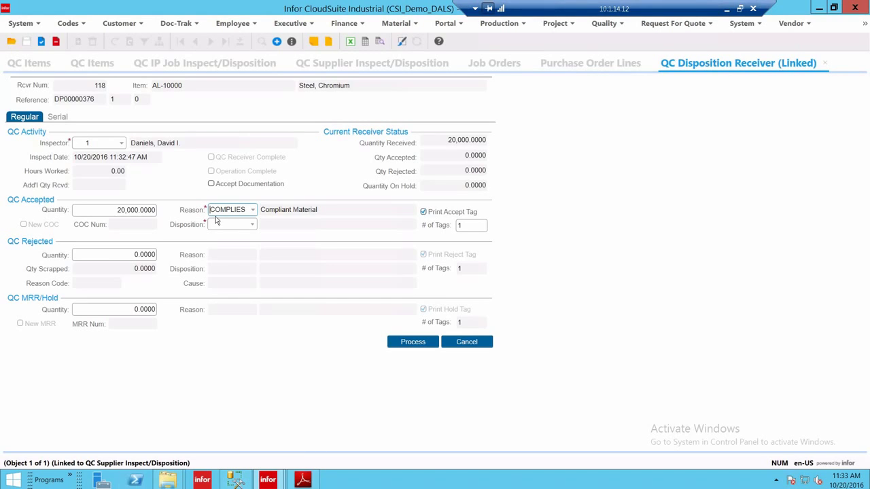
click(254, 211)
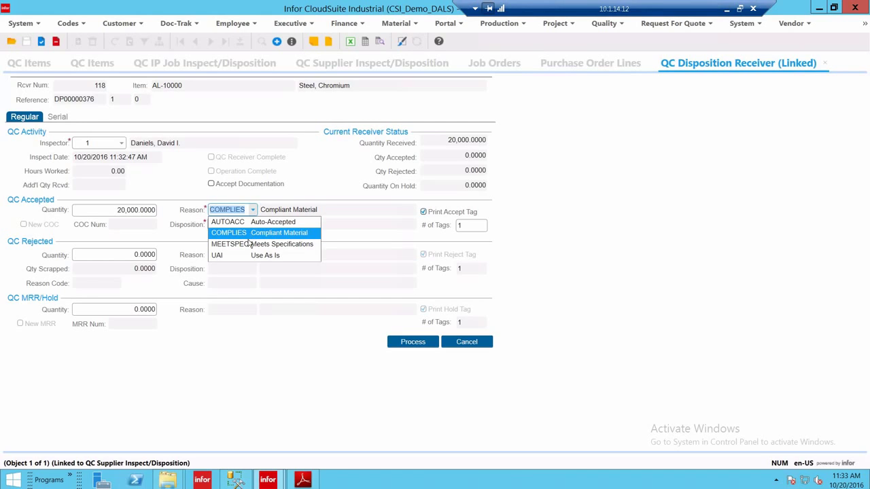
click(340, 175)
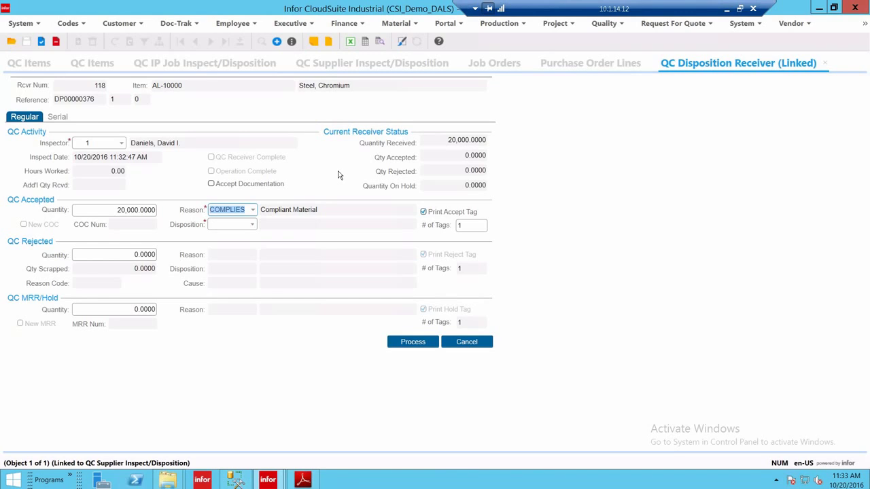
click(231, 228)
click(253, 225)
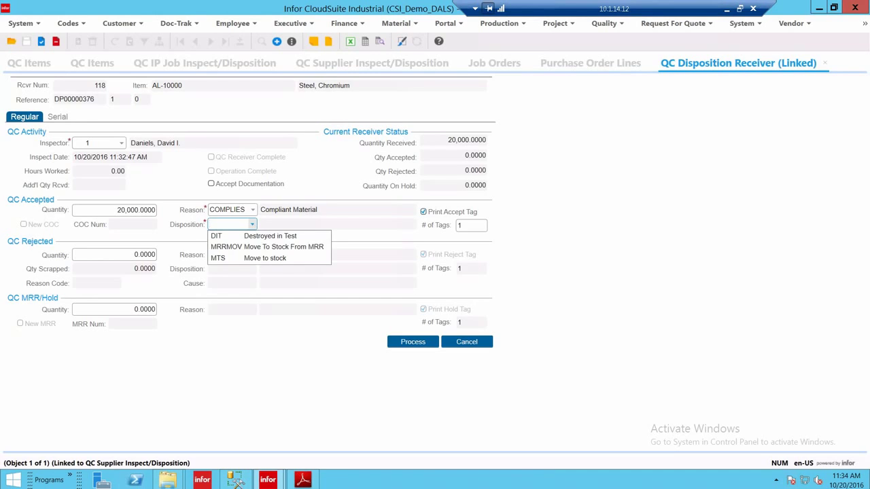
click(242, 262)
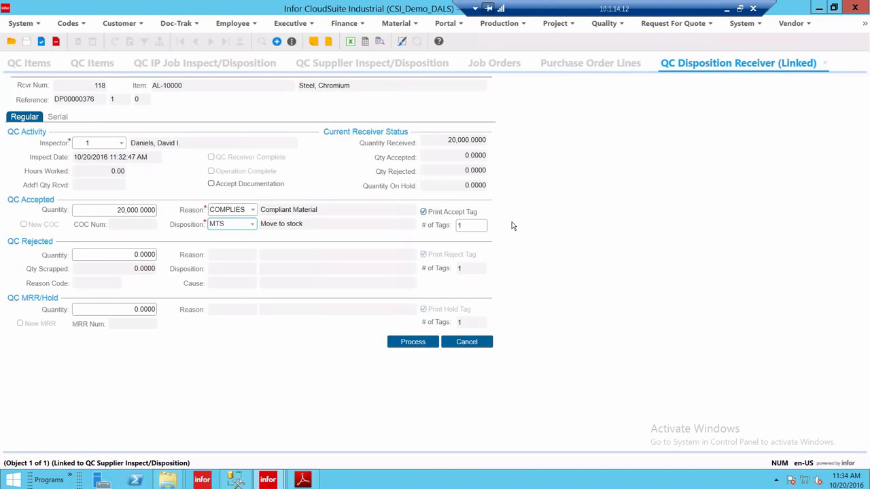
click(476, 227)
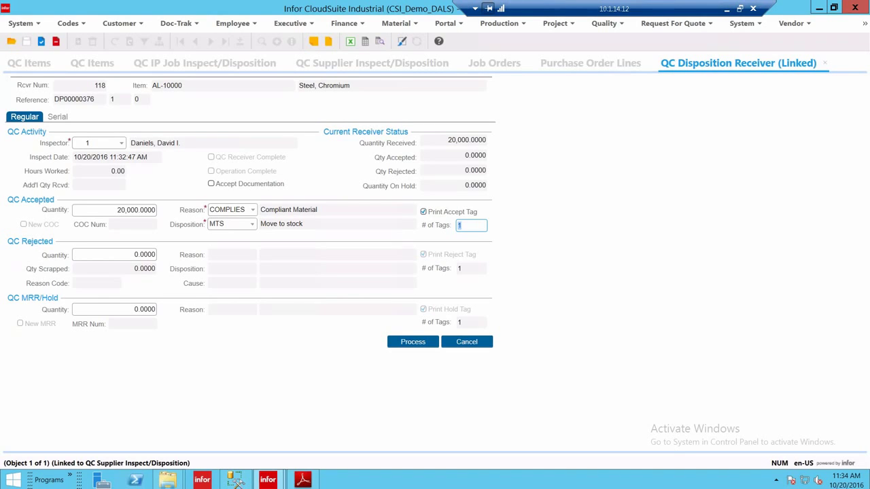
Step: Process the disposition of receiver 118, close the generated QC tag PDF and proceed to the QC quantity move
click(413, 342)
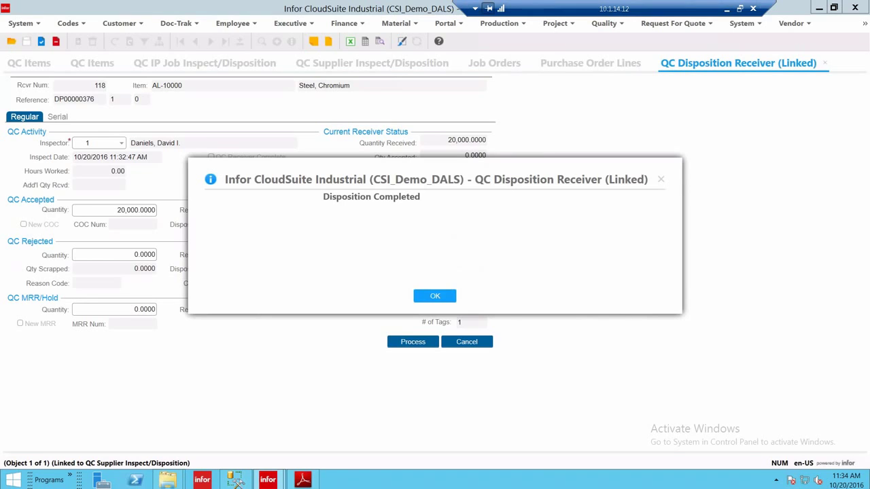
click(436, 297)
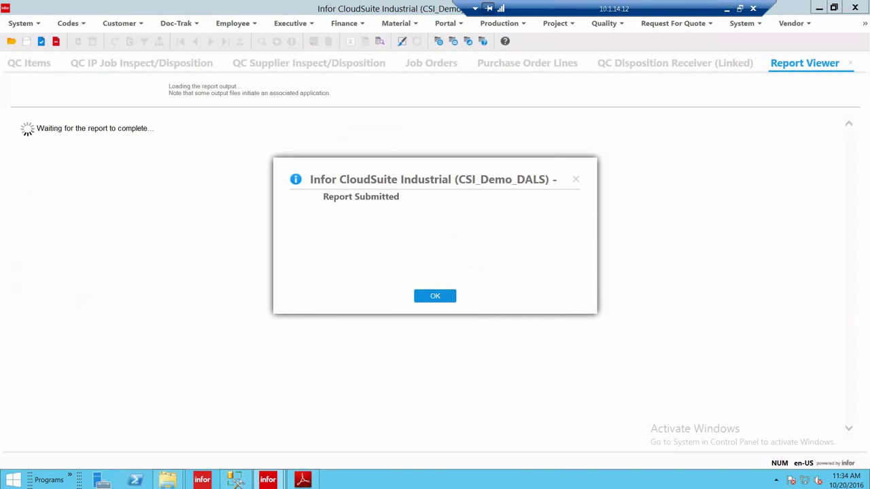
click(435, 297)
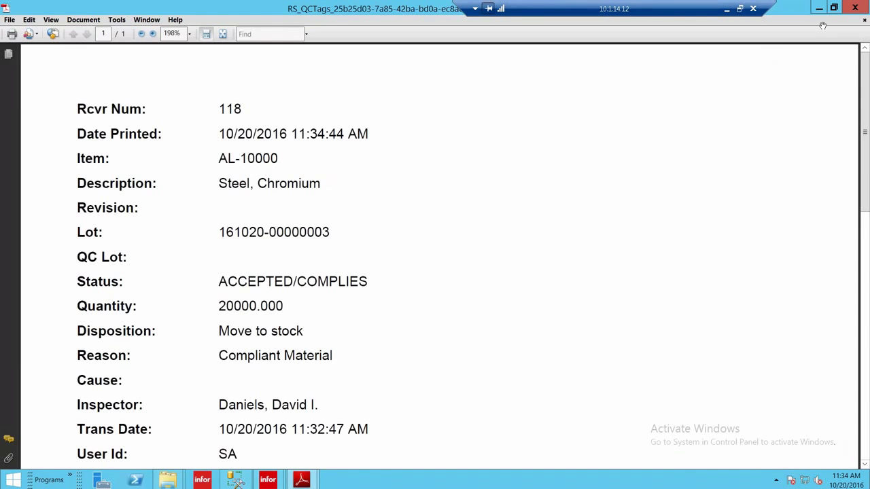
click(856, 7)
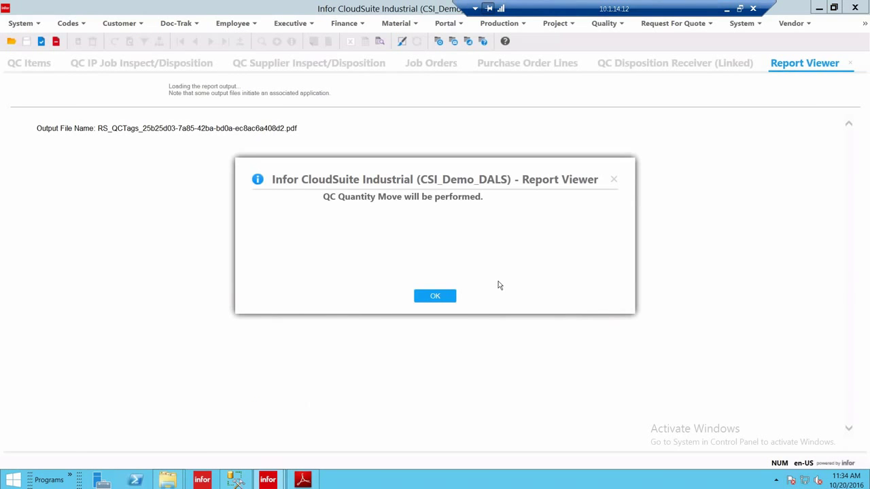
click(435, 297)
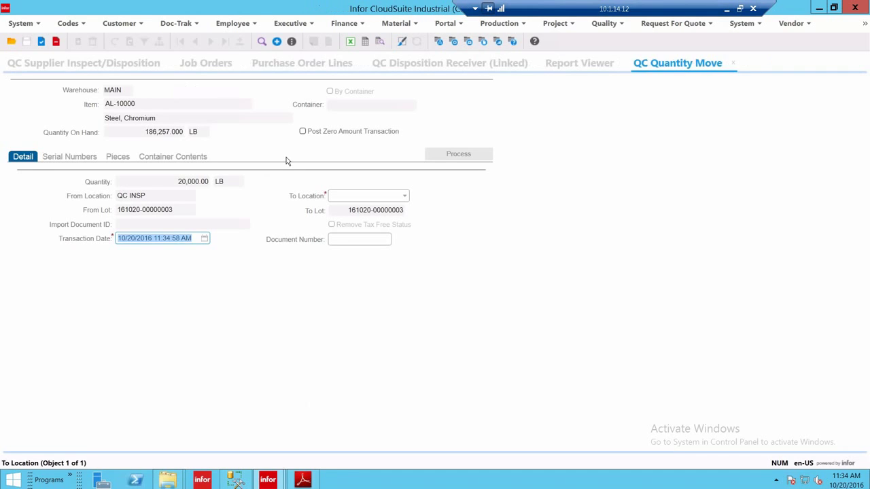
Step: Move the accepted AL-10000 quantity from QC INSP to the FLOOR location and process the move
click(154, 197)
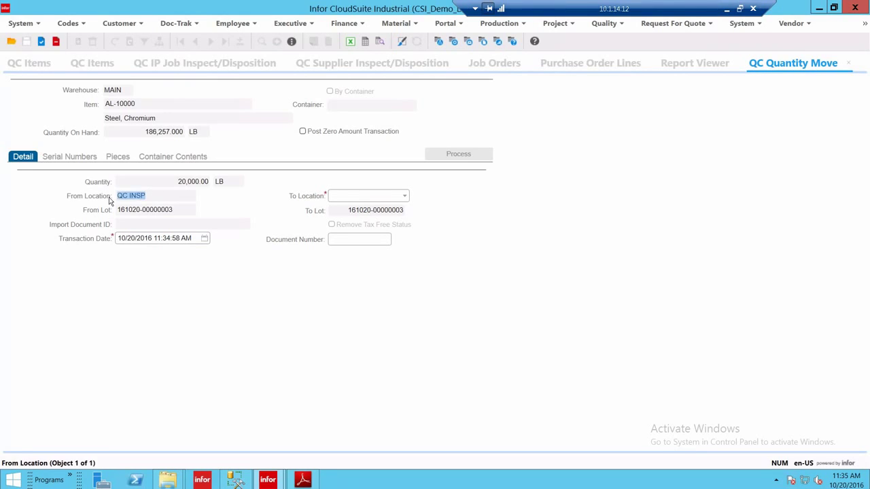
click(405, 197)
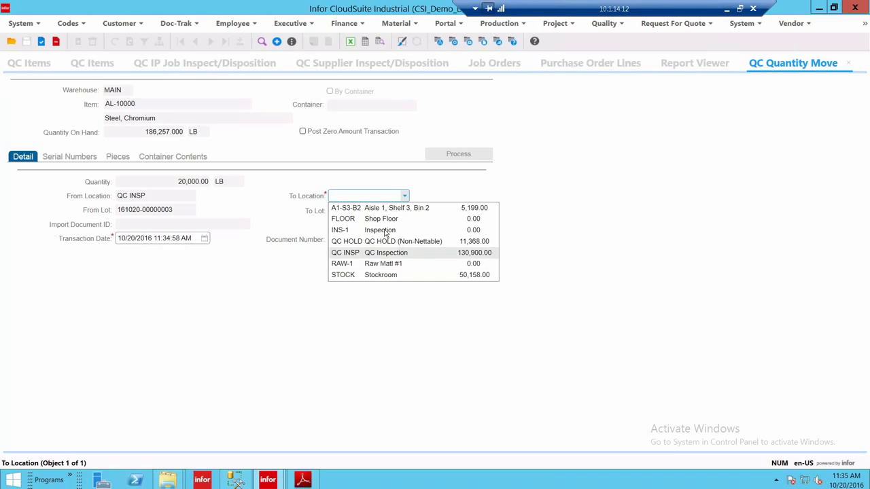
click(368, 218)
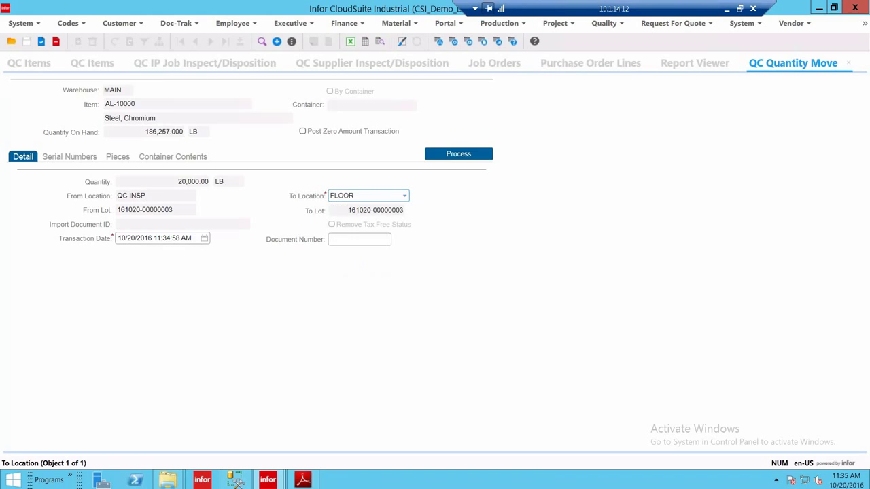
click(460, 155)
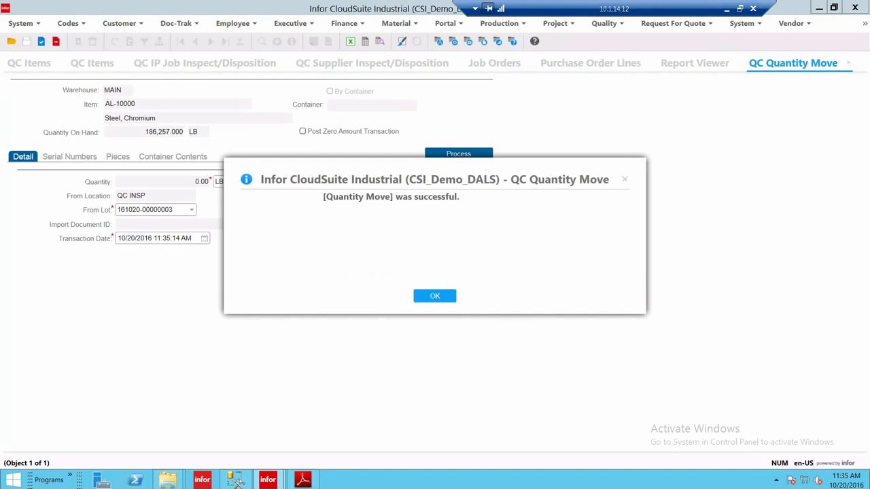
key(Return)
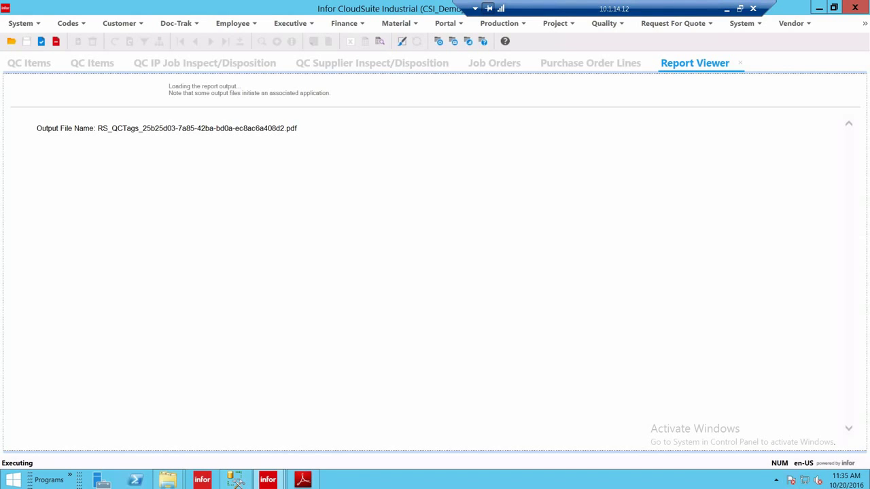
Step: Close the tag report and check the received and accepted quantities of receiver 118
click(741, 63)
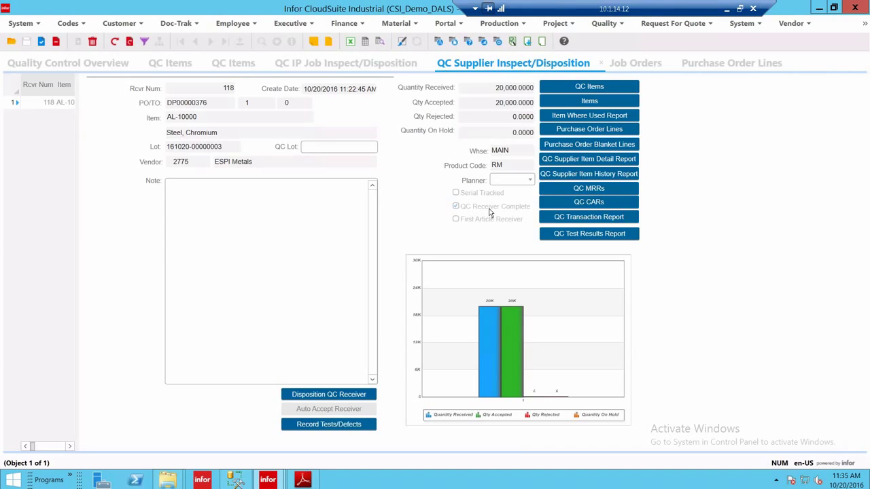
click(478, 89)
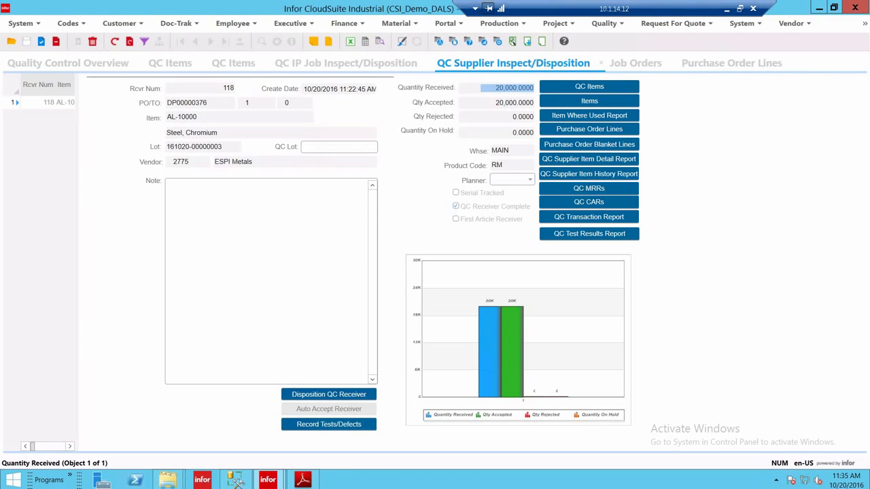
click(488, 104)
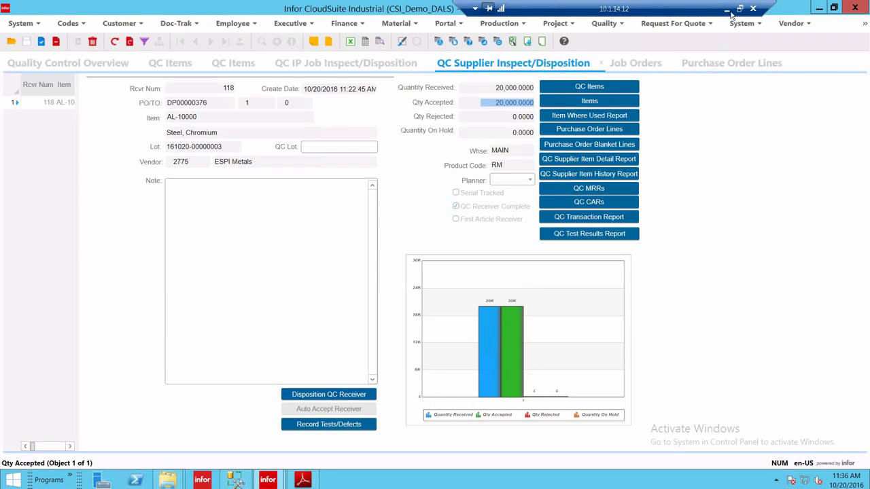
Step: Examine the reference type, inspection operation and list of tests on the QC item for UT-5000-52
click(636, 63)
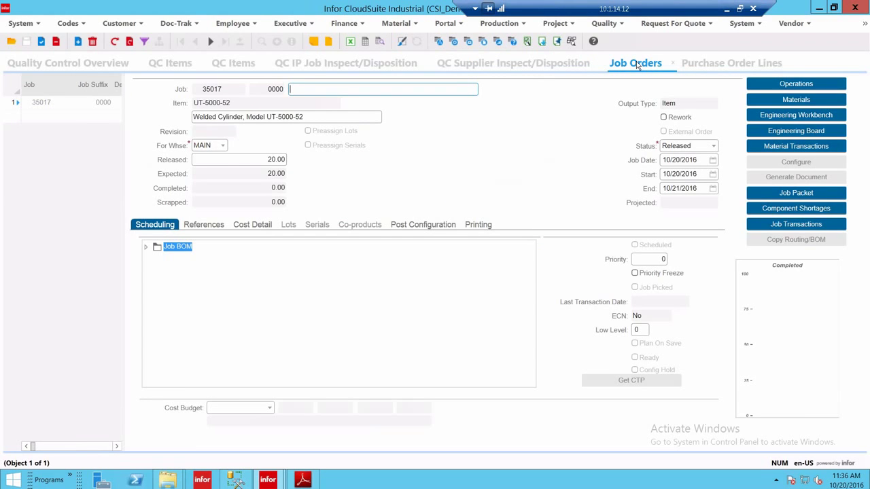
click(238, 65)
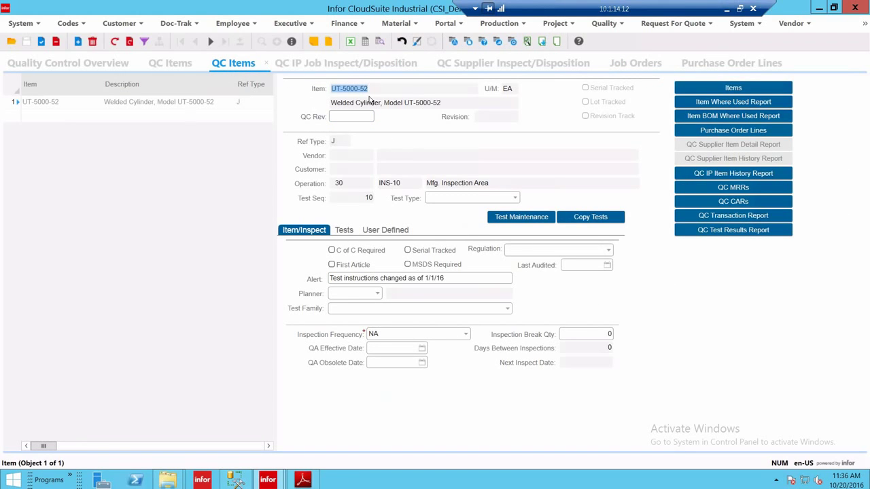
click(331, 142)
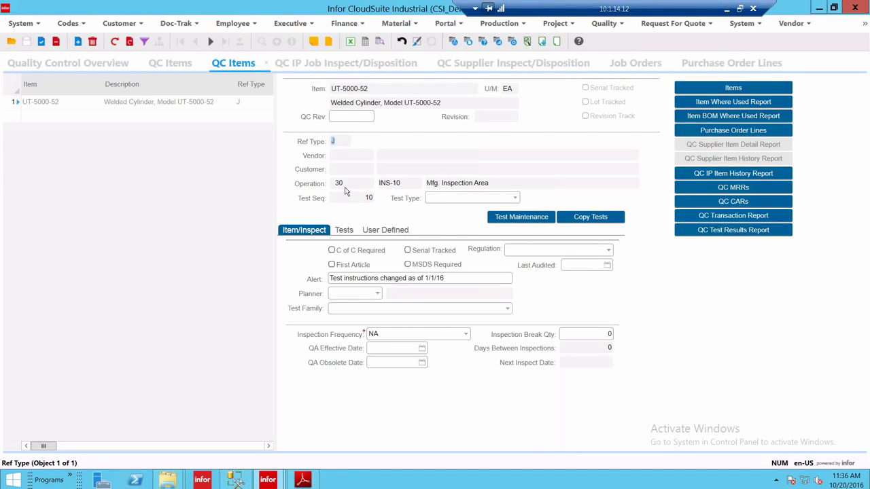
click(340, 182)
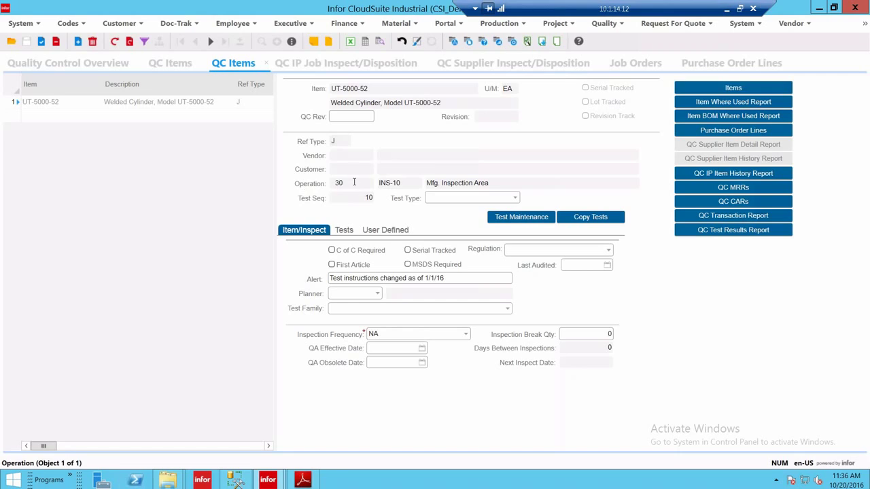
double_click(354, 182)
click(344, 231)
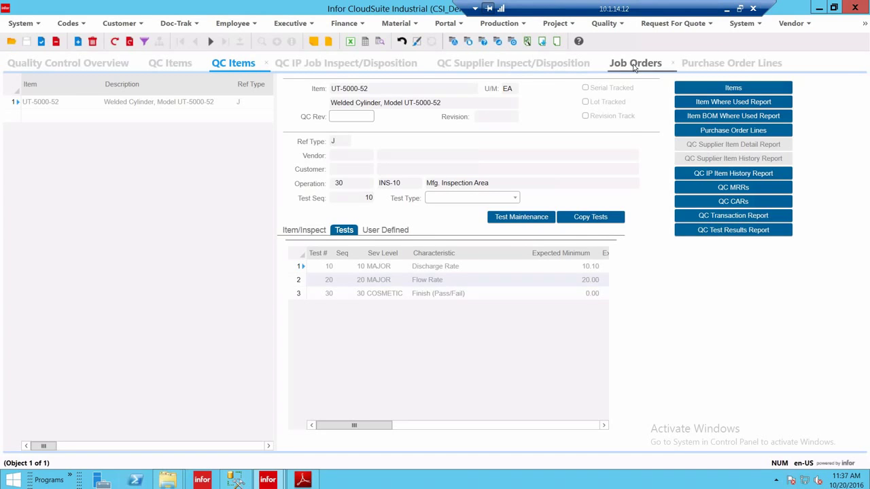
Step: Compare the job order for UT-5000-52 with its in-process QC receiver, checking the job number
click(633, 65)
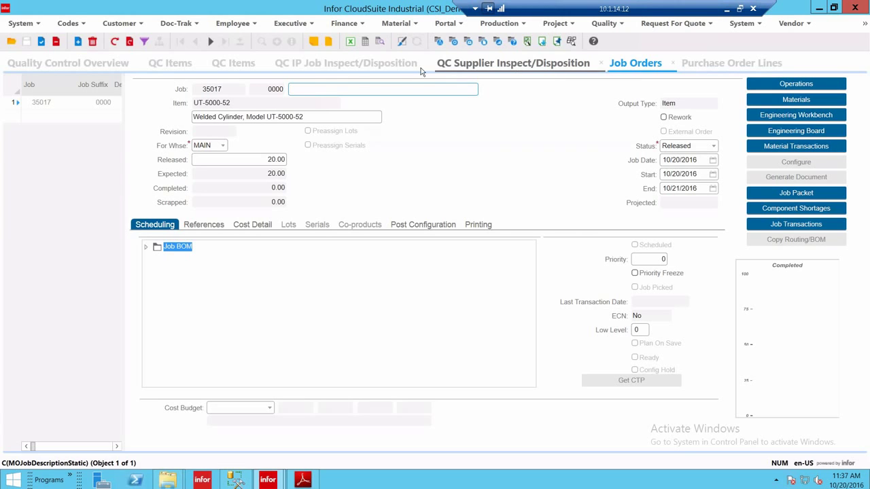
click(336, 65)
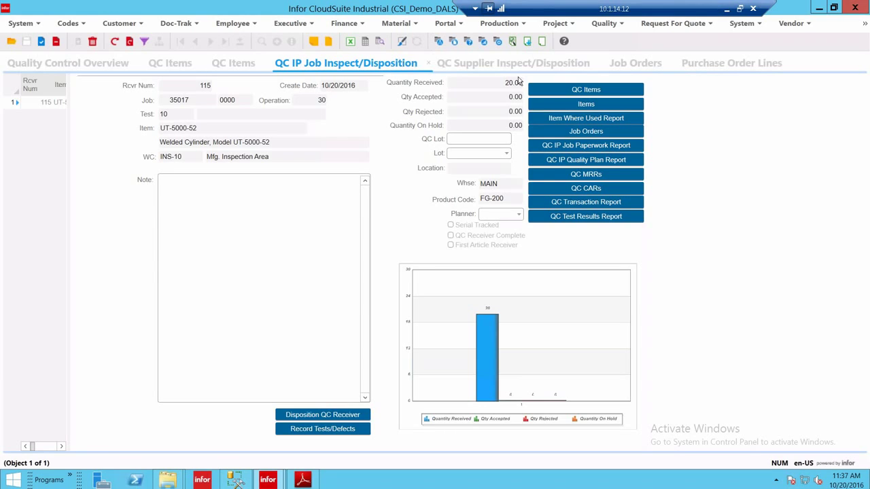
click(633, 65)
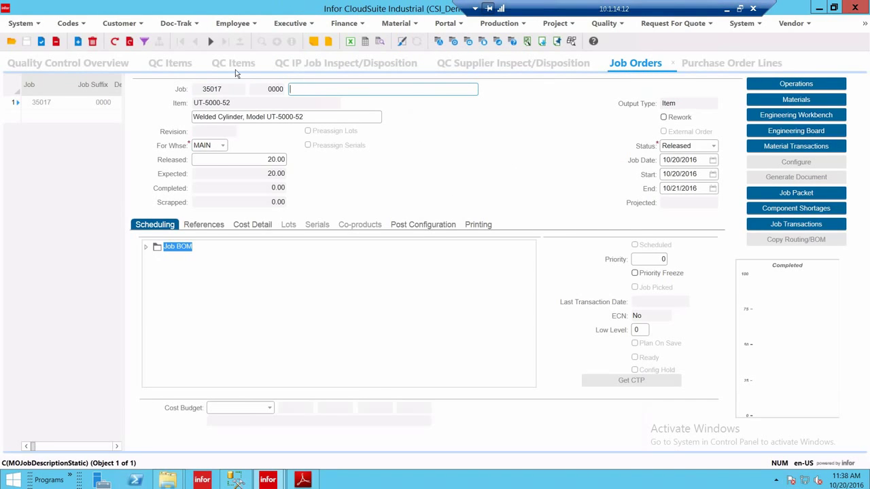
click(223, 89)
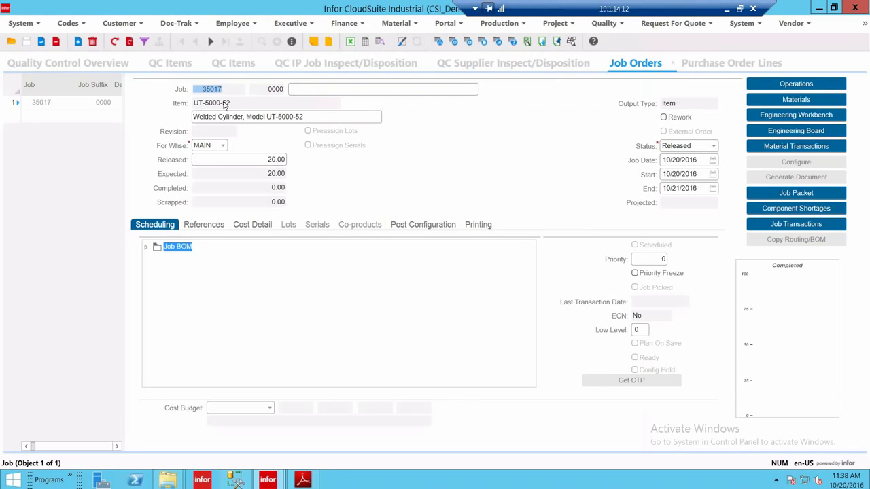
click(342, 64)
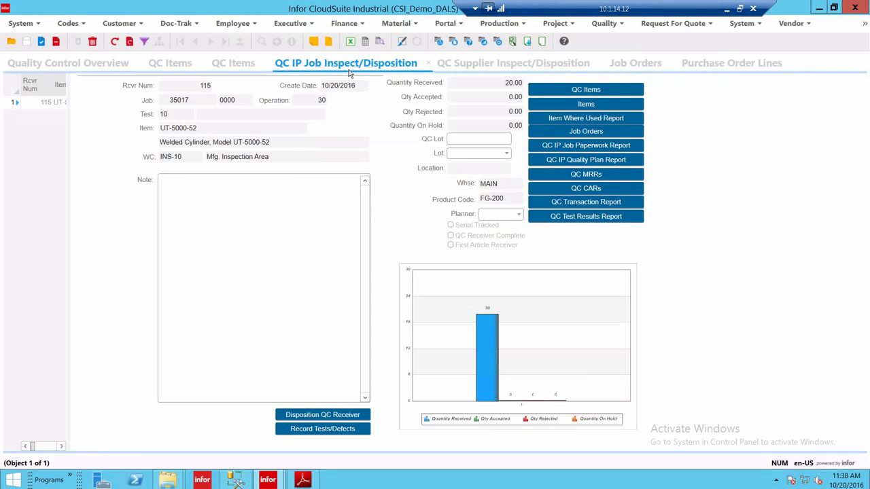
Step: Filter the in-process job inspection receivers by job 35017
click(145, 42)
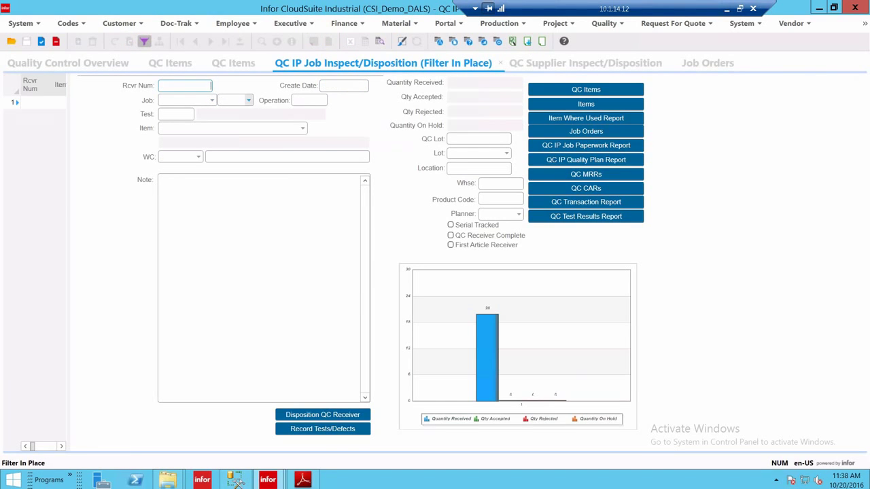
click(185, 101)
text(35017)
key(F4)
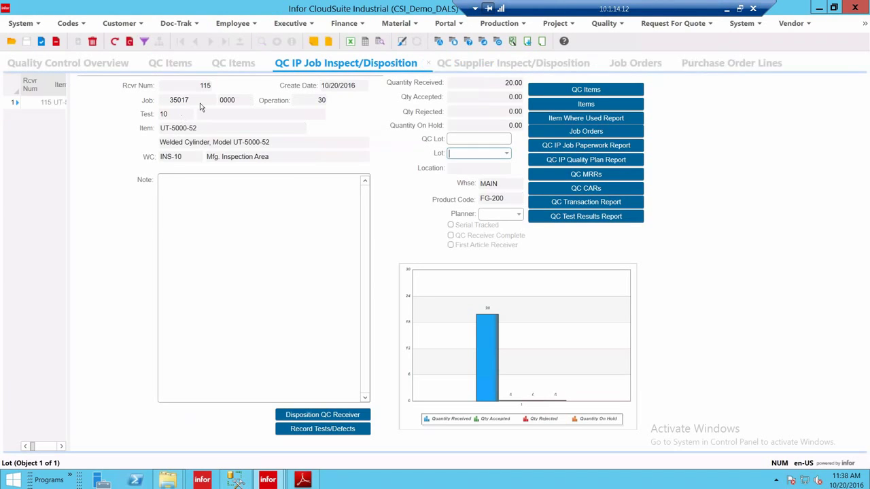
Step: Check the receiver number and the received and accepted quantities on the UT-5000-52 job receiver, comparing it with the supplier inspection
click(225, 86)
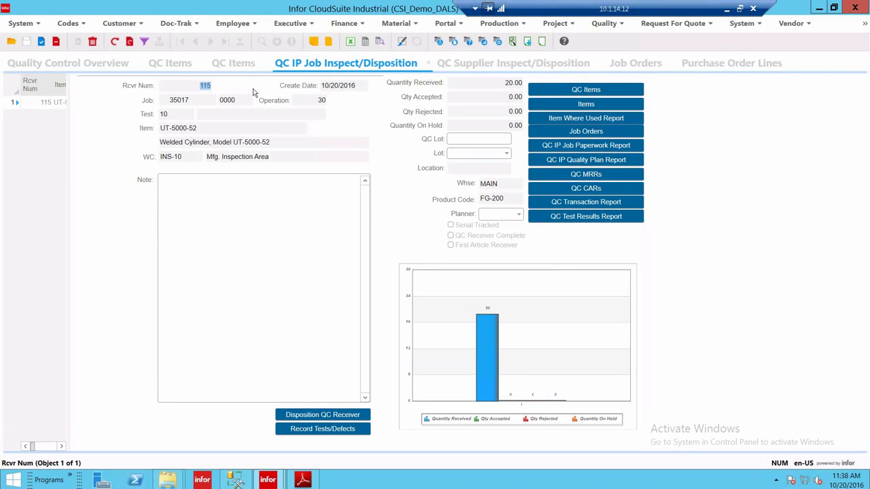
click(510, 87)
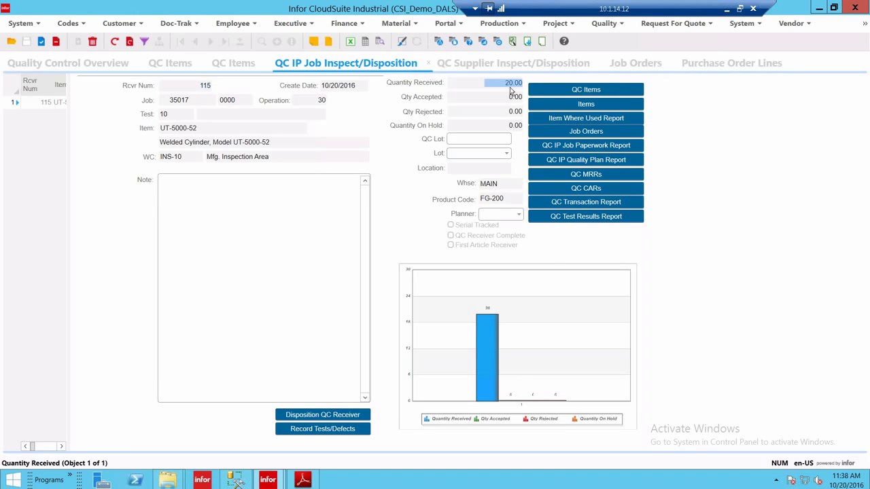
click(509, 96)
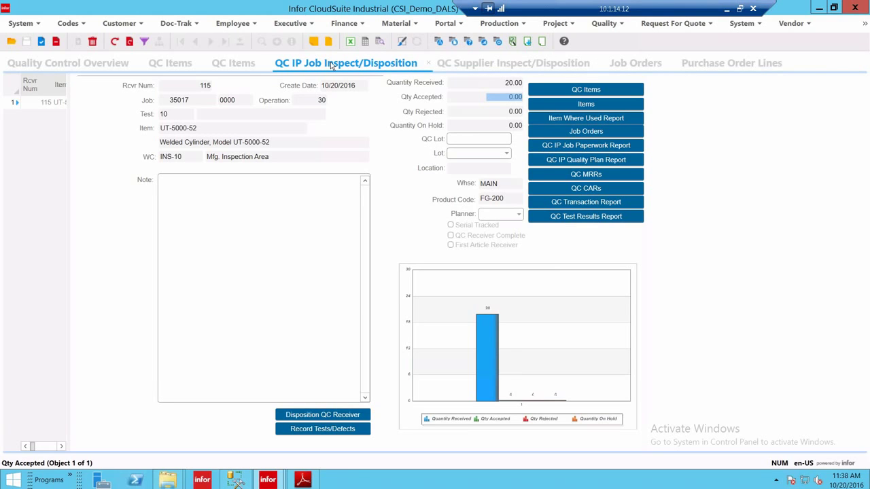
click(491, 68)
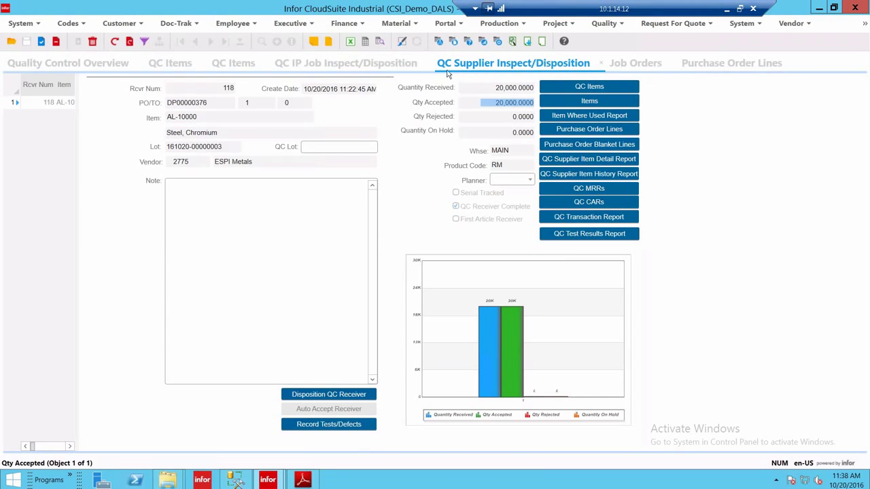
click(326, 64)
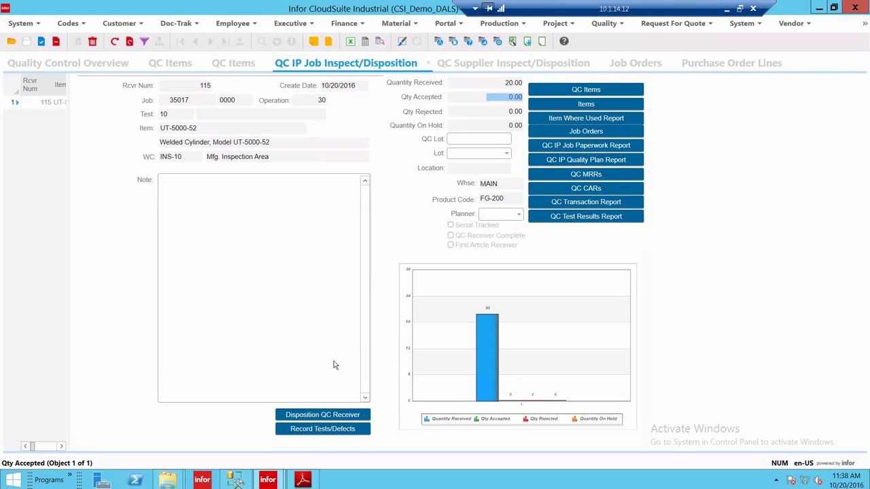
Step: Check the Flow Rate test in receiver 115's test results and generate the list of defects for the receiver
click(330, 431)
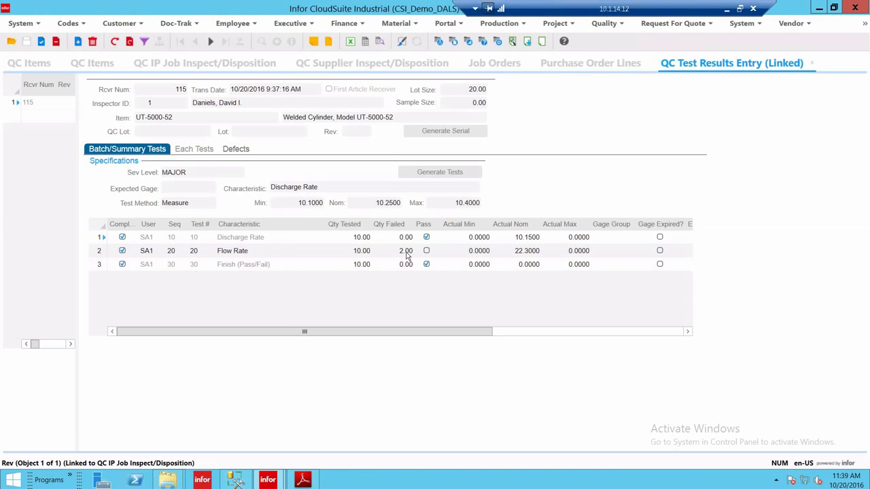
click(275, 256)
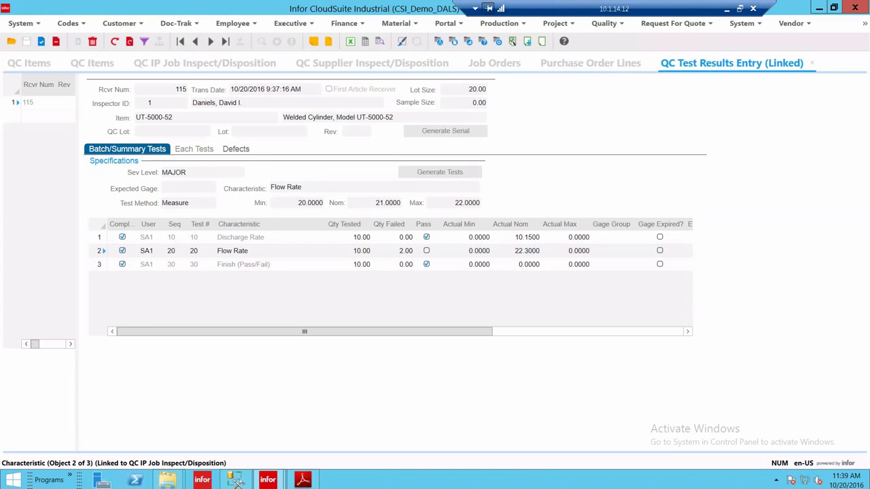
click(235, 150)
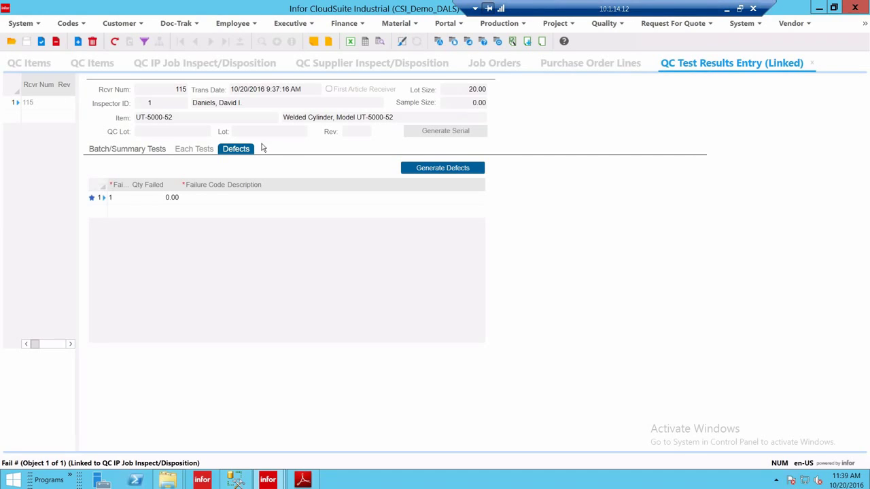
click(414, 168)
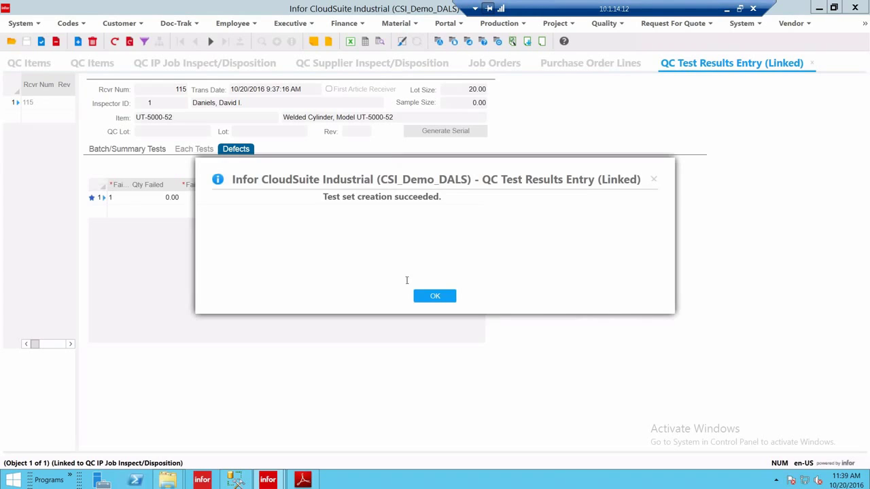
click(425, 297)
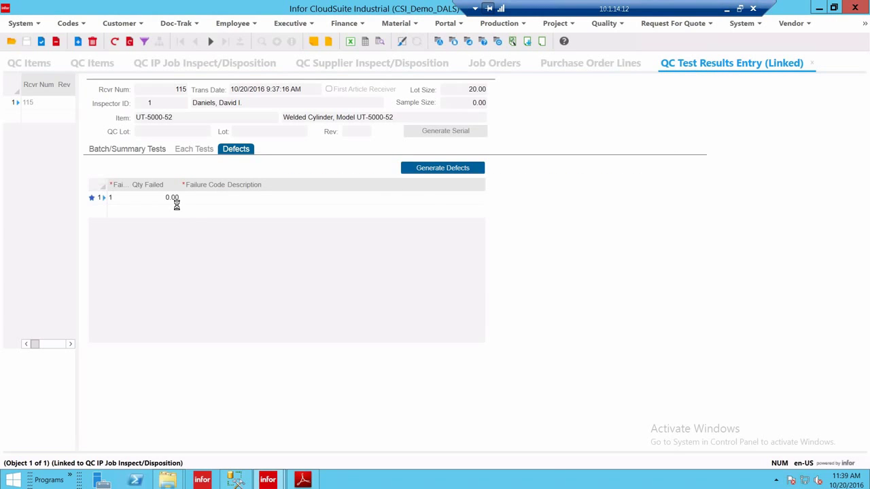
click(163, 257)
click(197, 268)
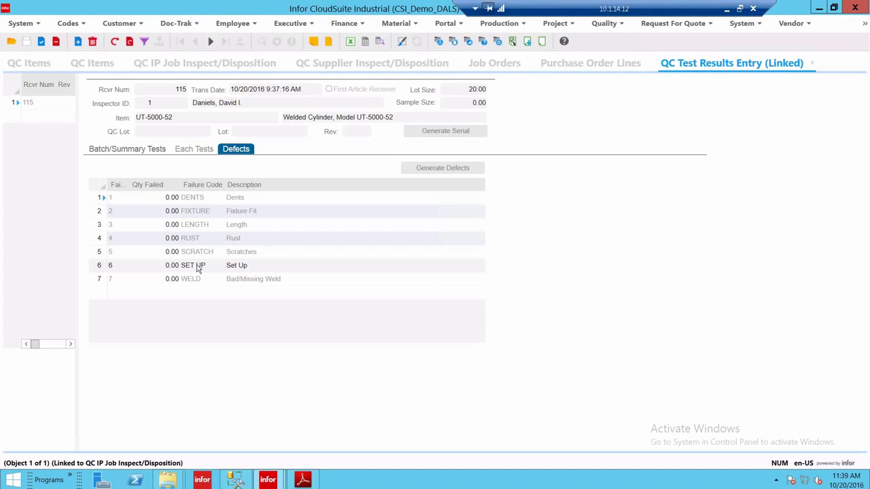
click(125, 150)
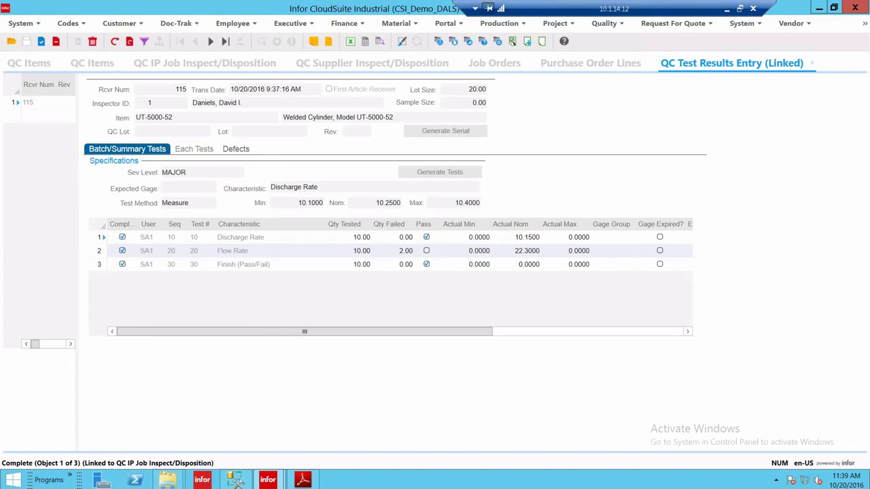
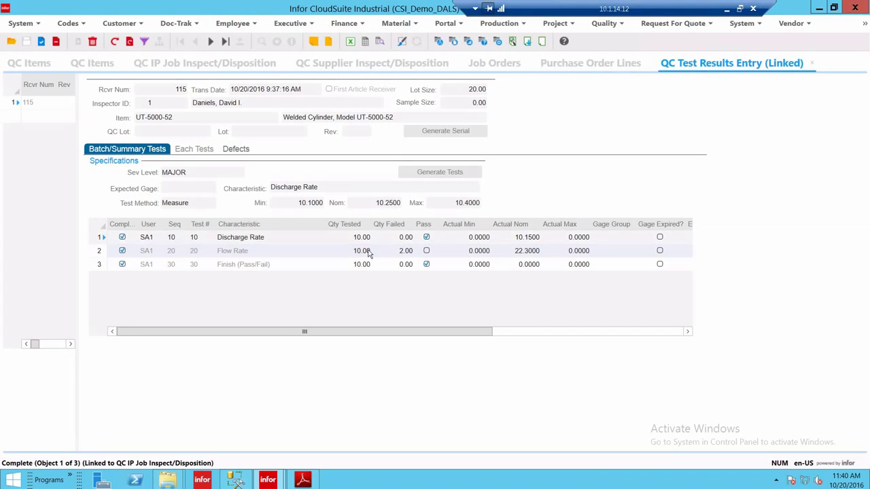
click(813, 63)
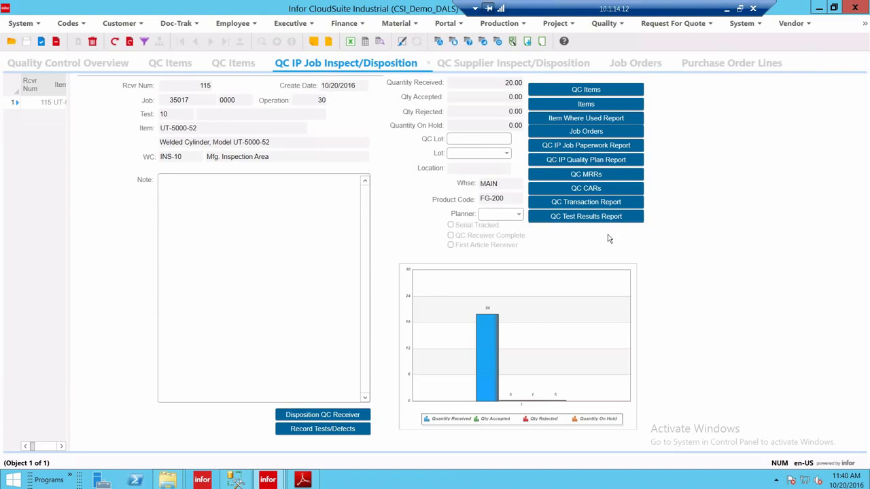
Step: Start the disposition of receiver 115 with inspector 1 and 1.00 hour worked
click(318, 417)
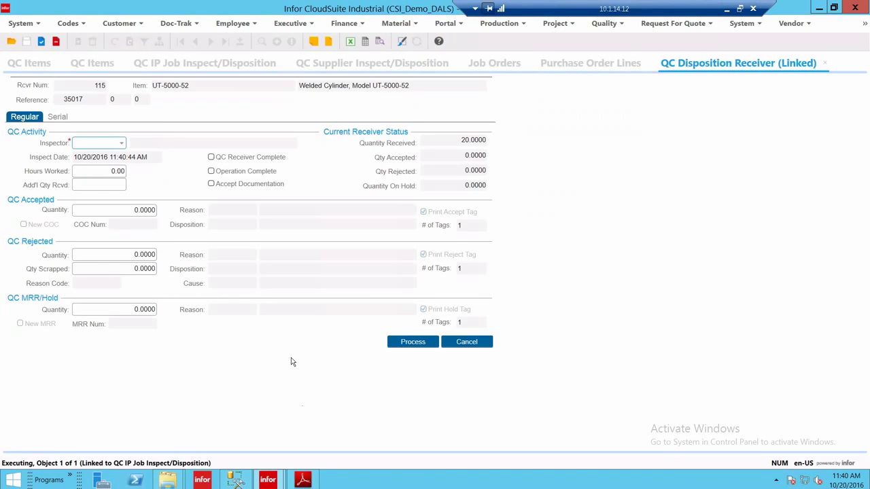
text(1)
key(Tab)
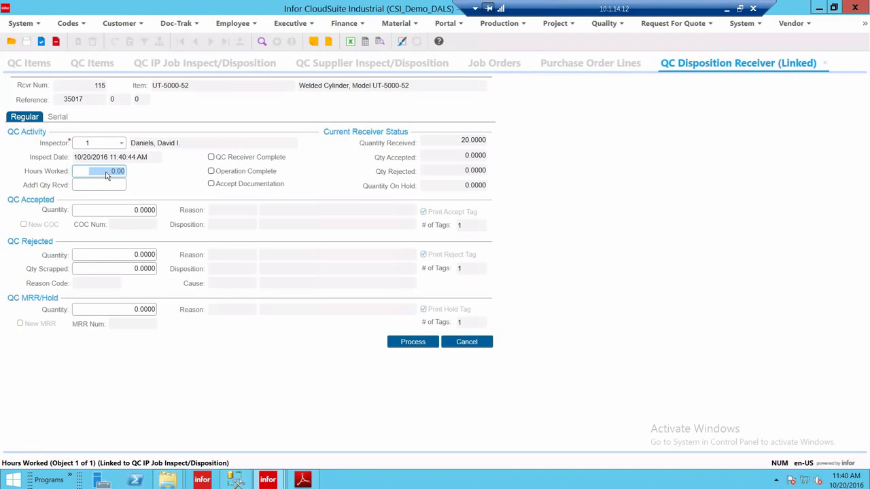
text(1)
key(Tab)
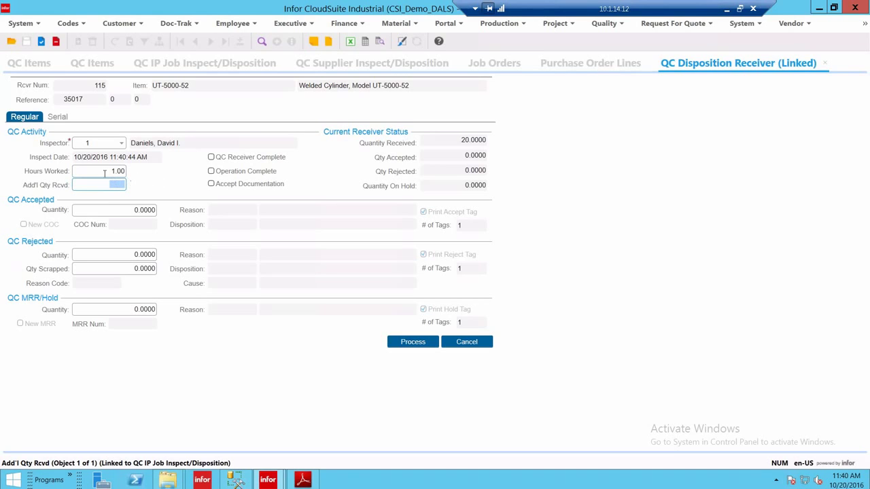
click(105, 172)
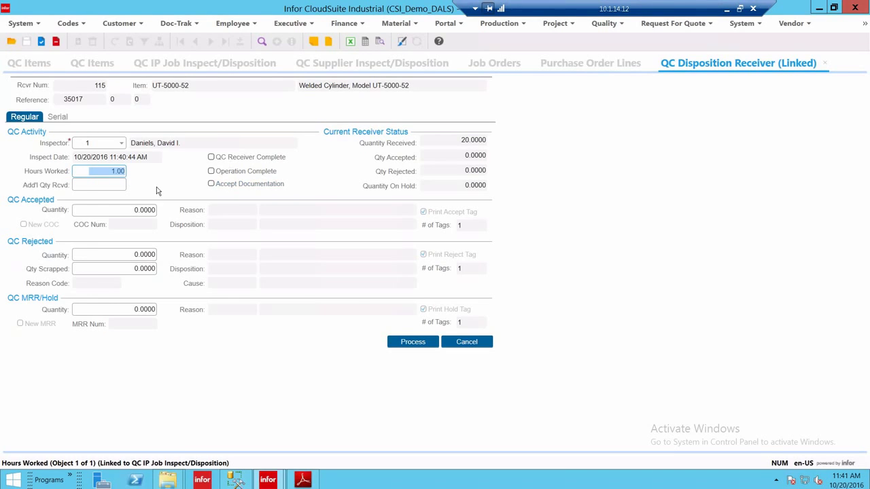
Step: Enter a rejected quantity of 20 and choose to create an MRR with the reject
click(131, 214)
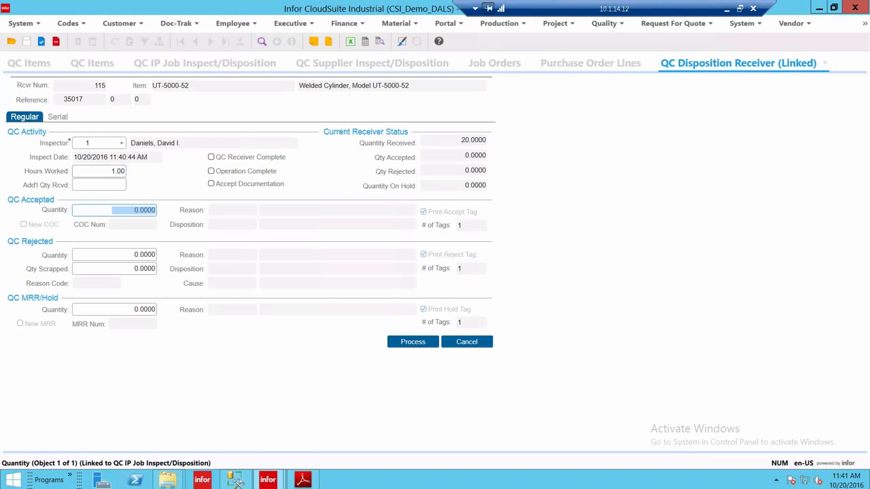
click(122, 256)
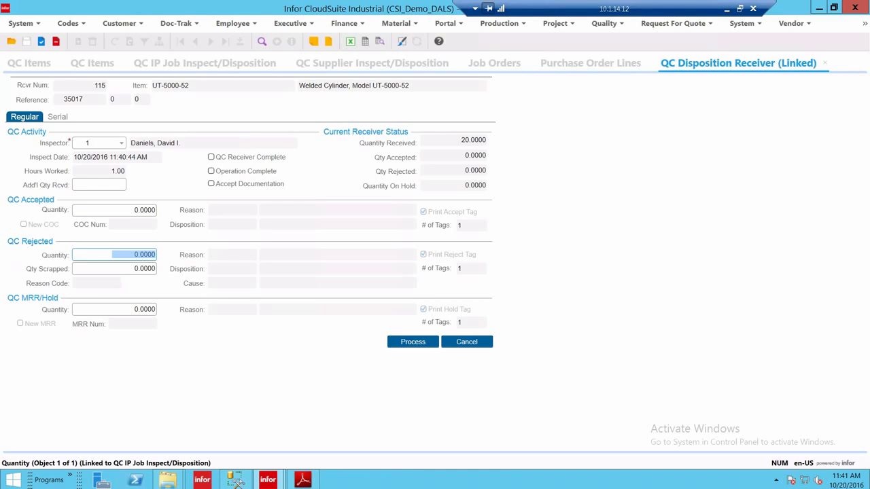
text(20)
key(Tab)
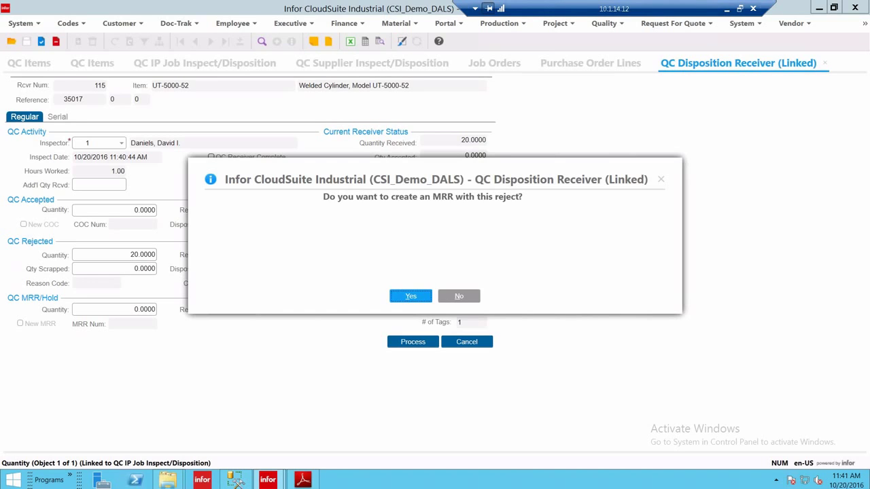
click(410, 296)
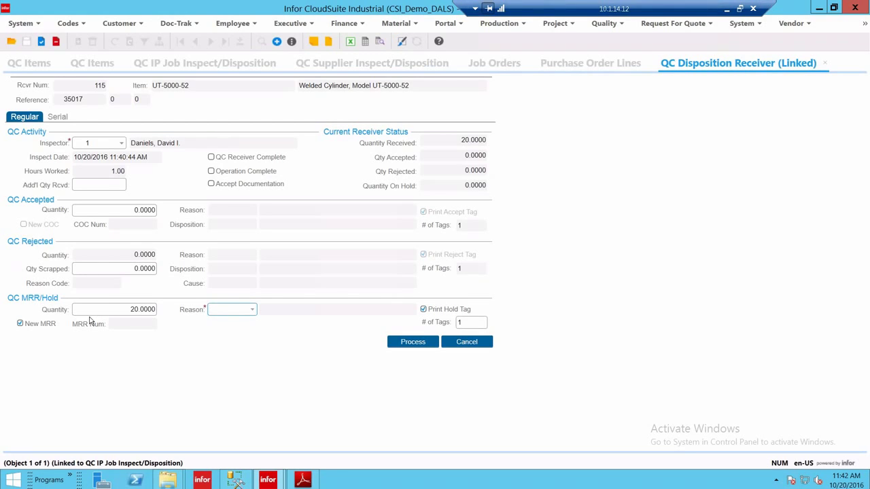
Step: Set the hold reason to MEASURE (Dimensional Issue) and process the disposition, agreeing to send an email for the MRR
click(253, 310)
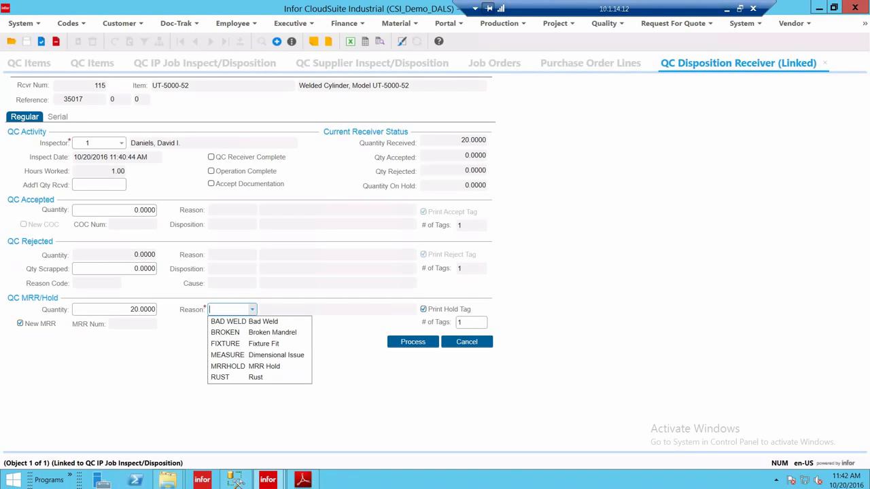
click(248, 356)
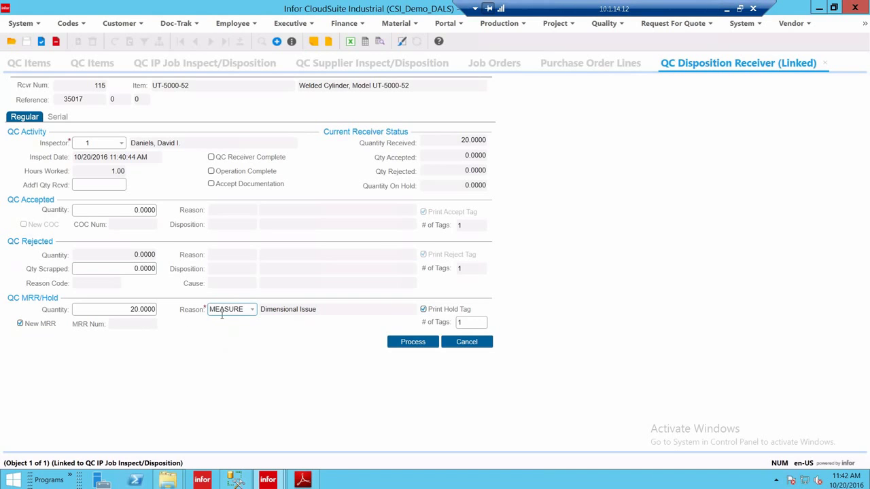
click(412, 342)
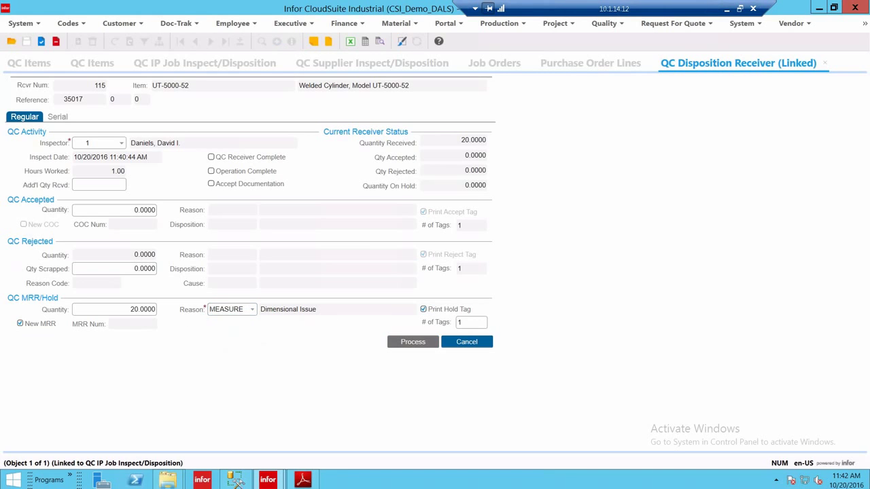
click(435, 295)
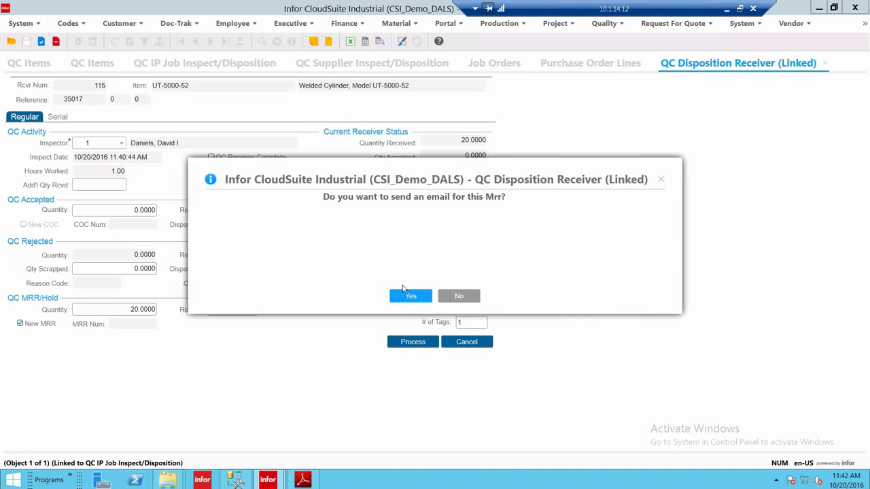
click(411, 297)
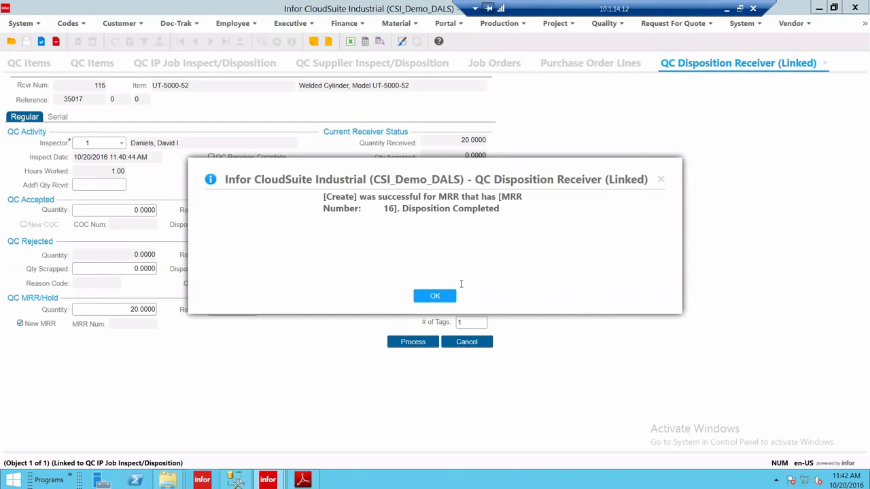
click(442, 299)
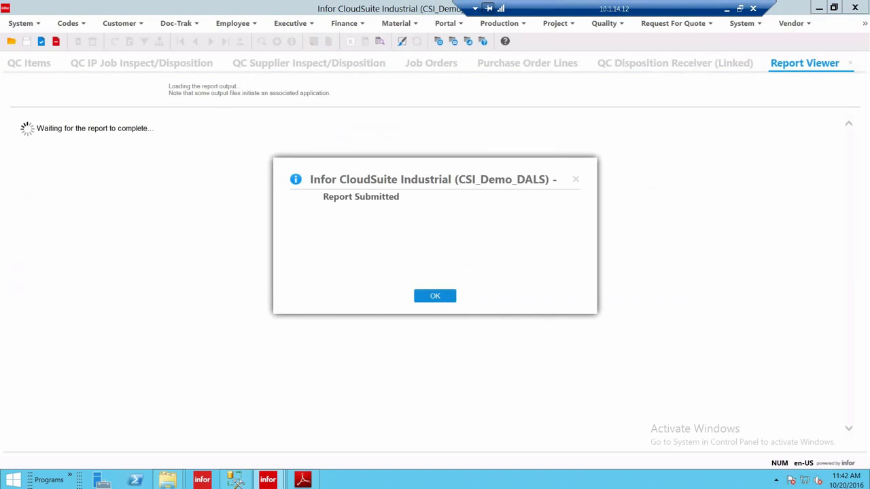
Step: View and close the hold tag report, and check the received and on-hold quantities of receiver 115
key(Return)
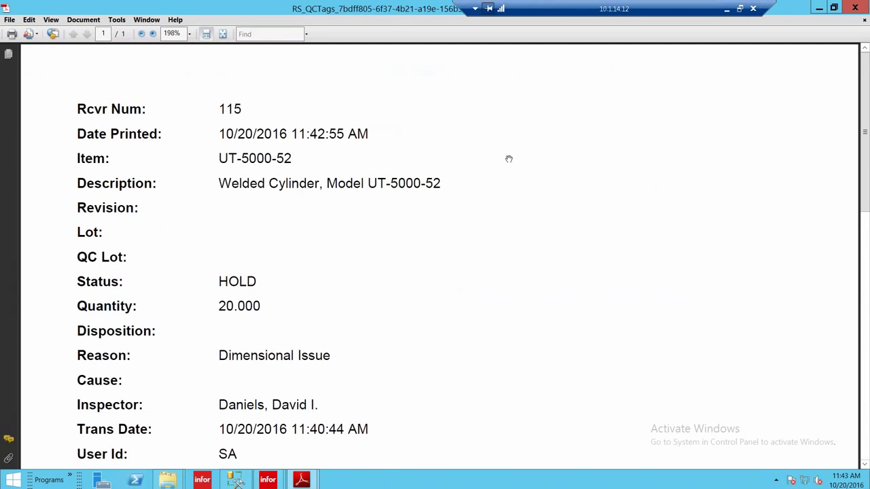
click(855, 8)
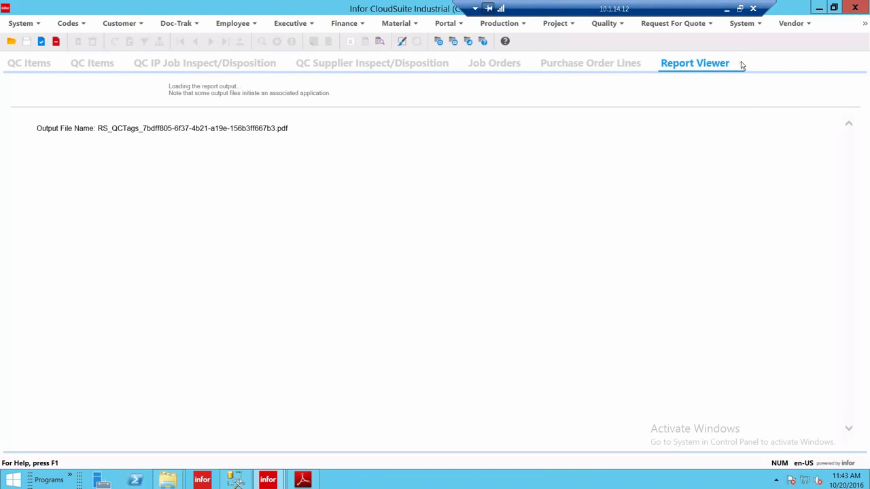
click(740, 62)
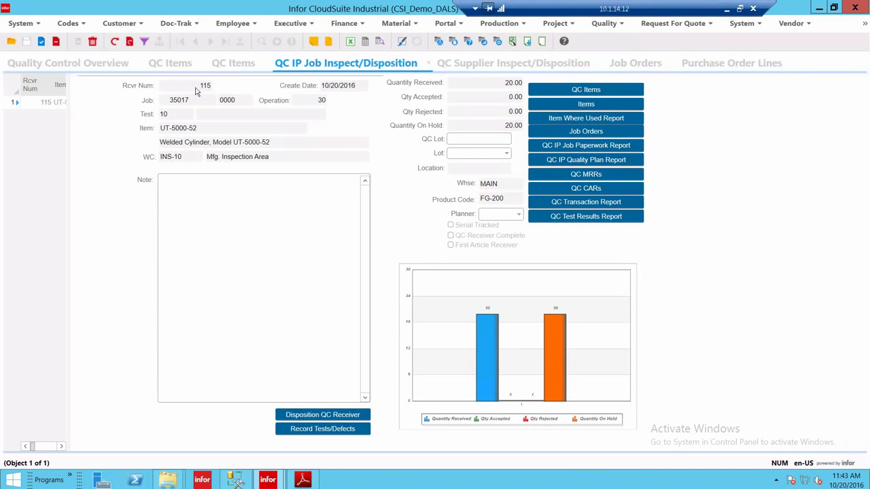
click(229, 88)
click(507, 82)
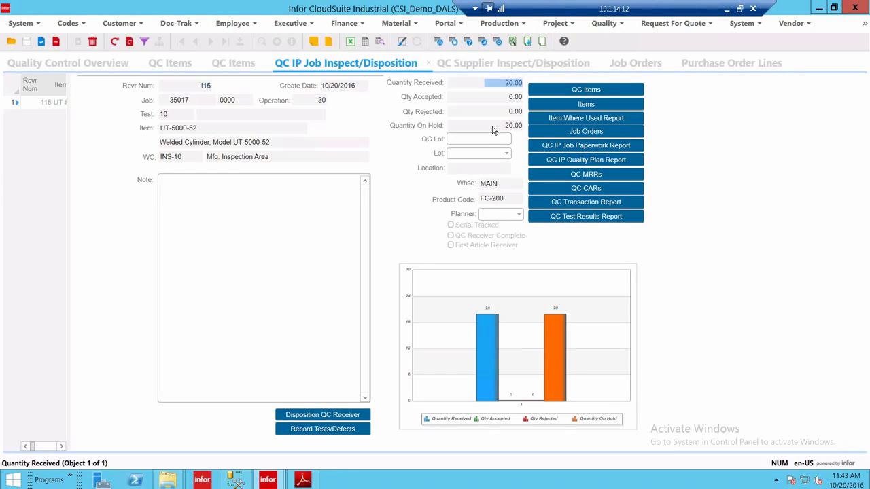
click(492, 126)
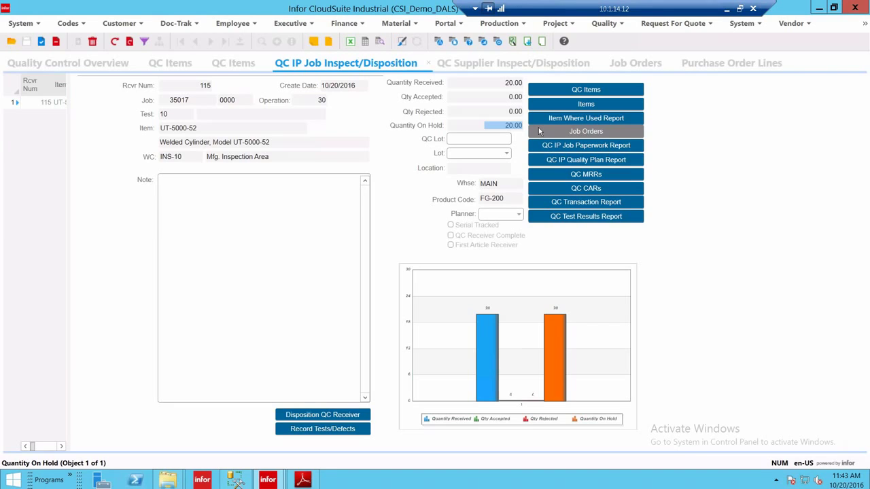
Step: Open the MRR linked to receiver 115 and review its number, receiver, job reference and entity
click(586, 174)
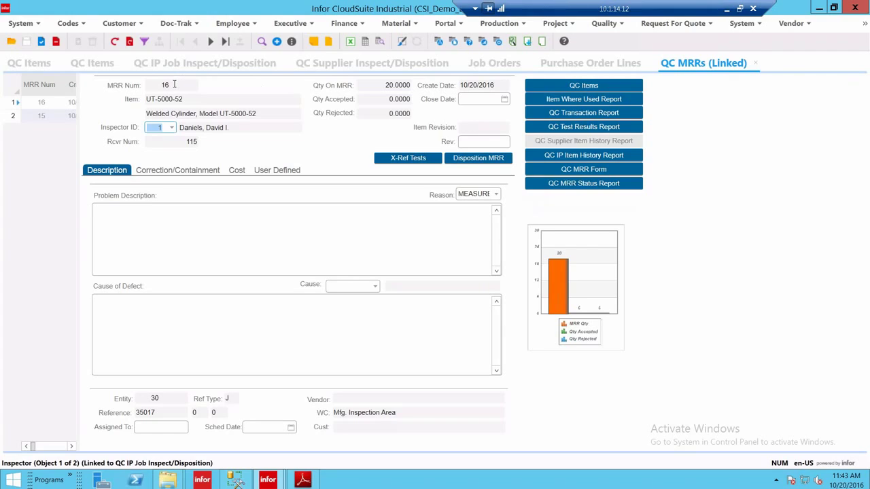
click(162, 86)
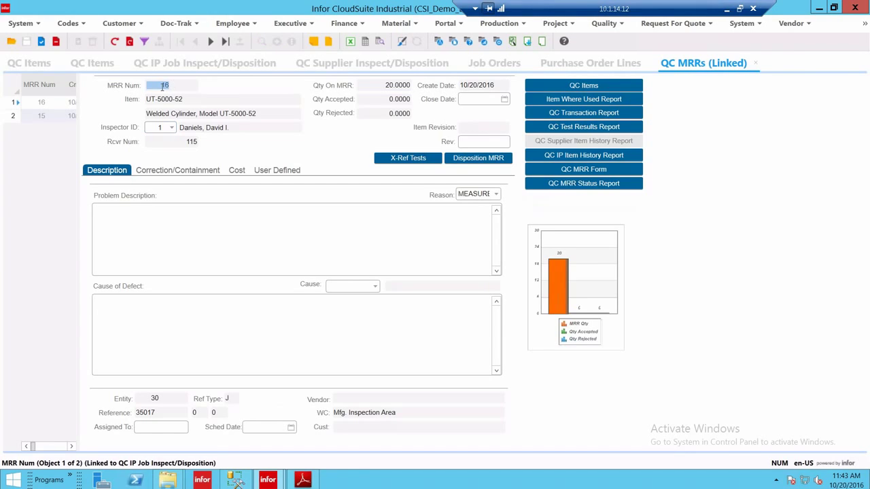
click(181, 142)
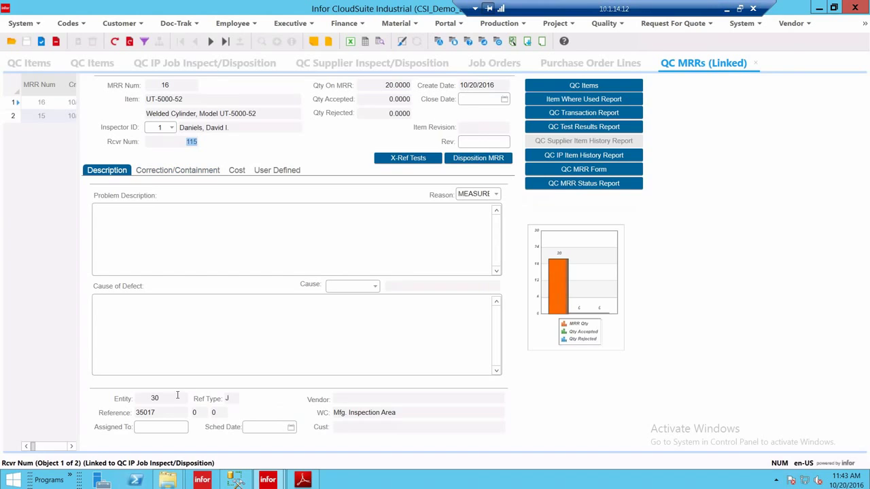
click(163, 413)
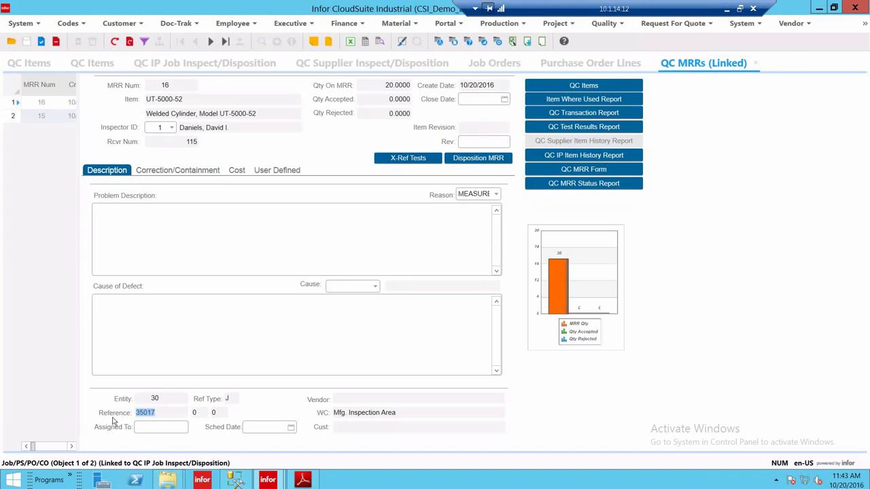
click(153, 399)
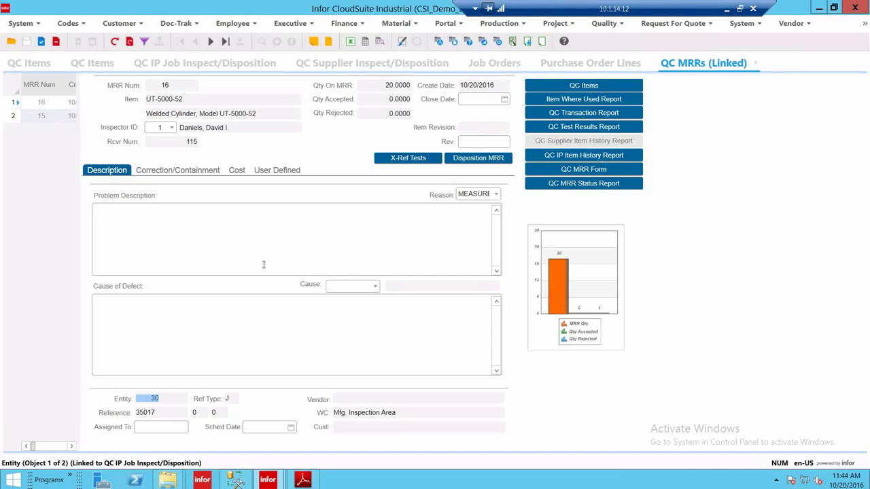
Step: Review the MRR's problem description, cause of defect, available cause codes and correction/containment section
click(131, 208)
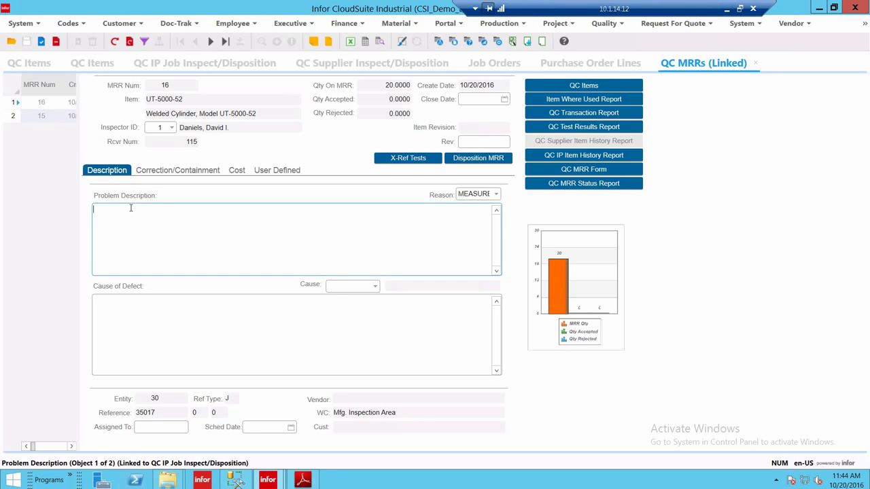
click(120, 325)
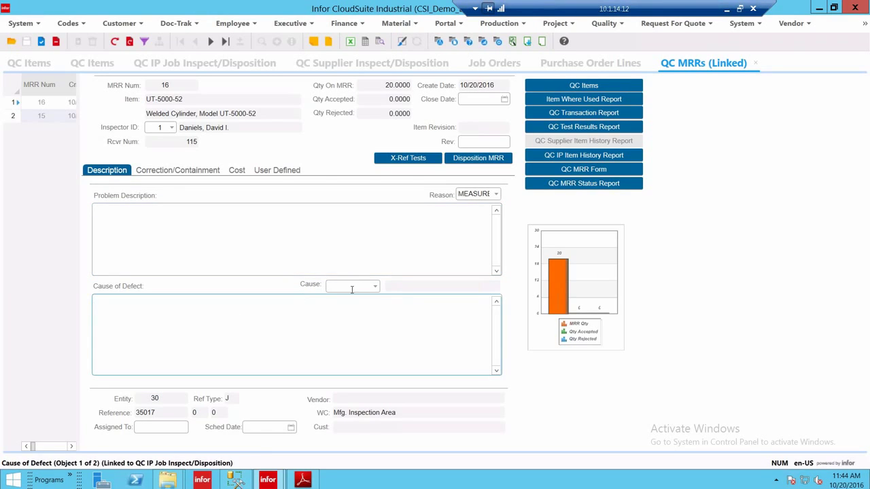
click(375, 286)
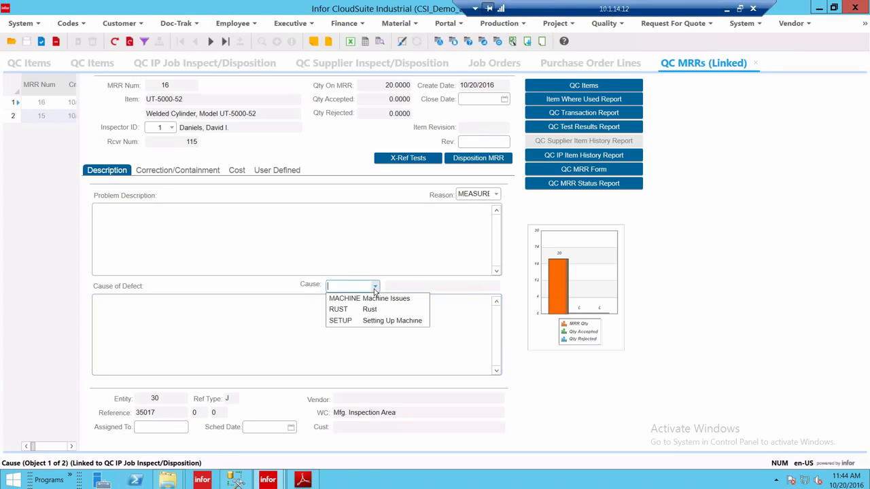
key(Escape)
click(175, 171)
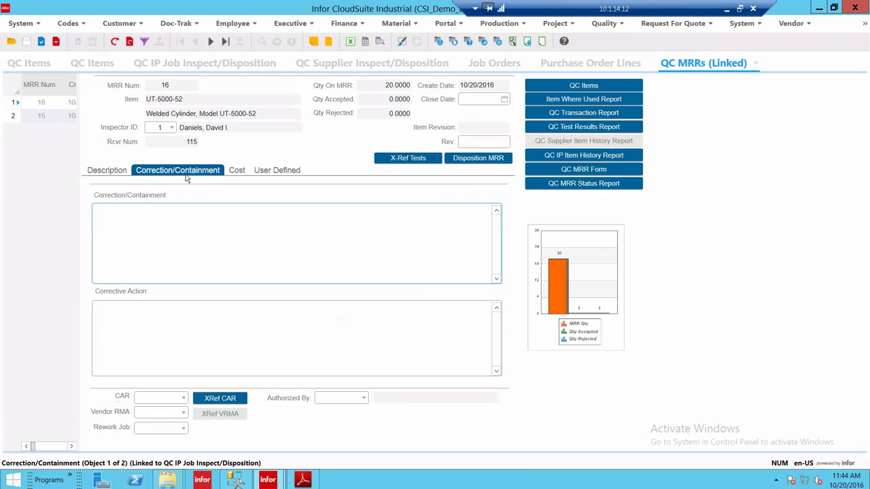
Step: Start a cost line on the MRR with cost type ANALYSIS and cost activity Engineering
click(235, 171)
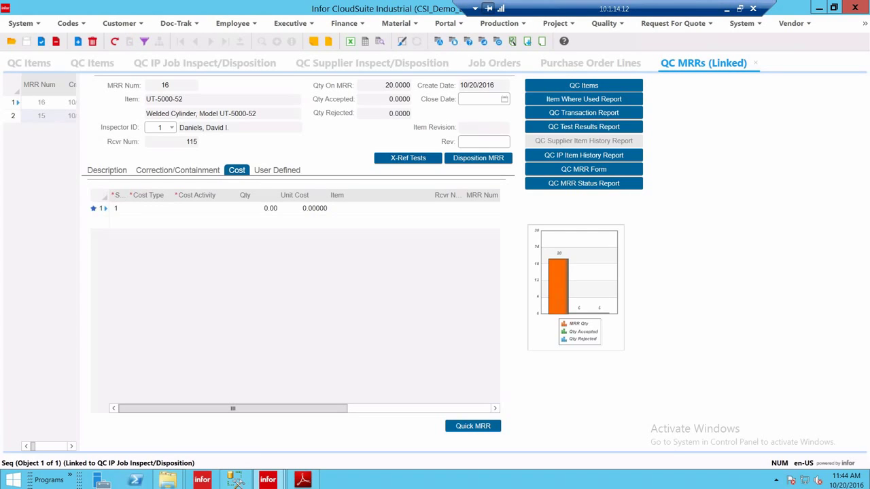
click(148, 208)
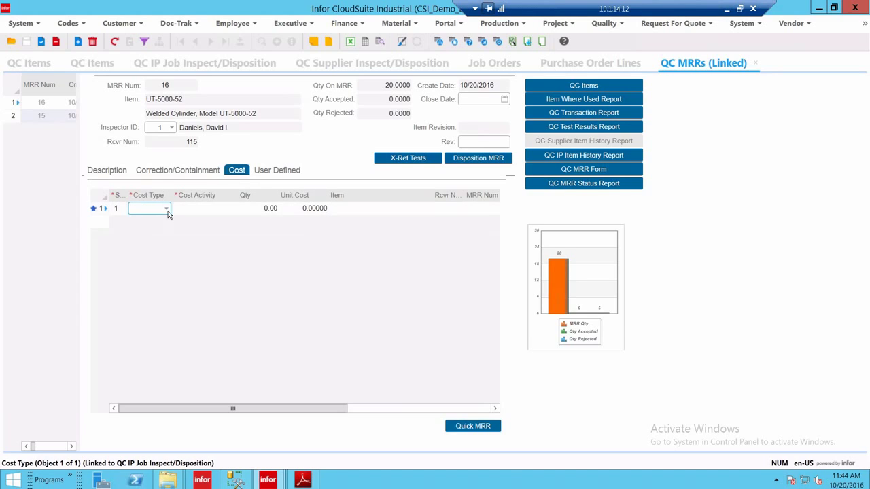
click(167, 209)
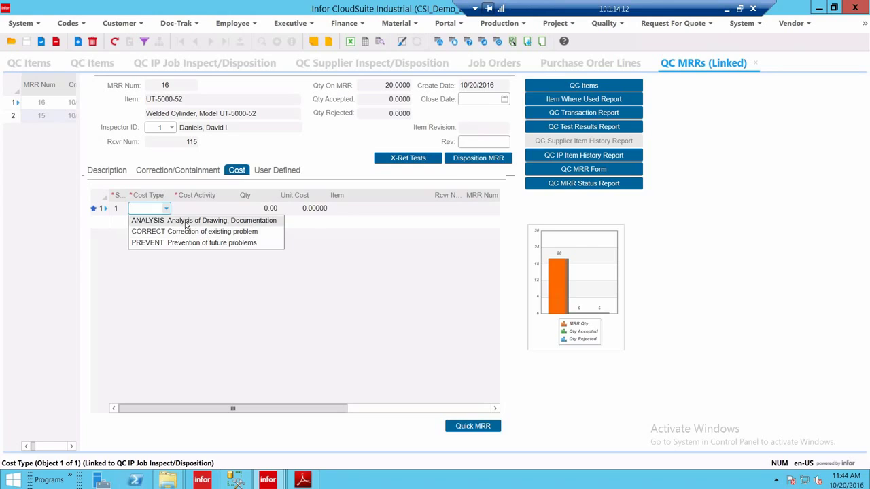
click(183, 221)
click(221, 209)
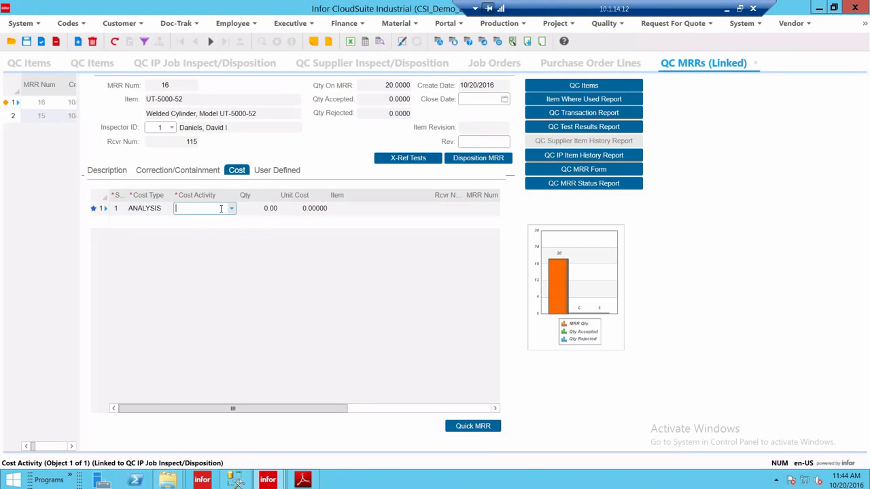
click(231, 208)
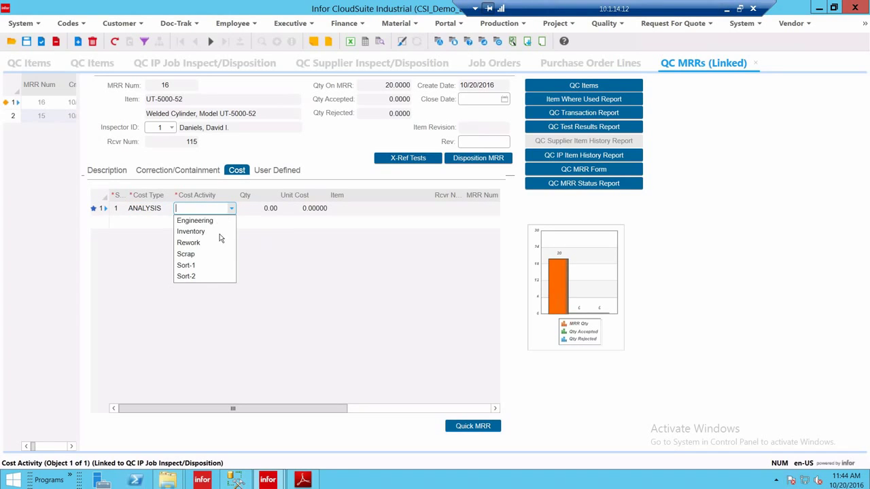
click(208, 221)
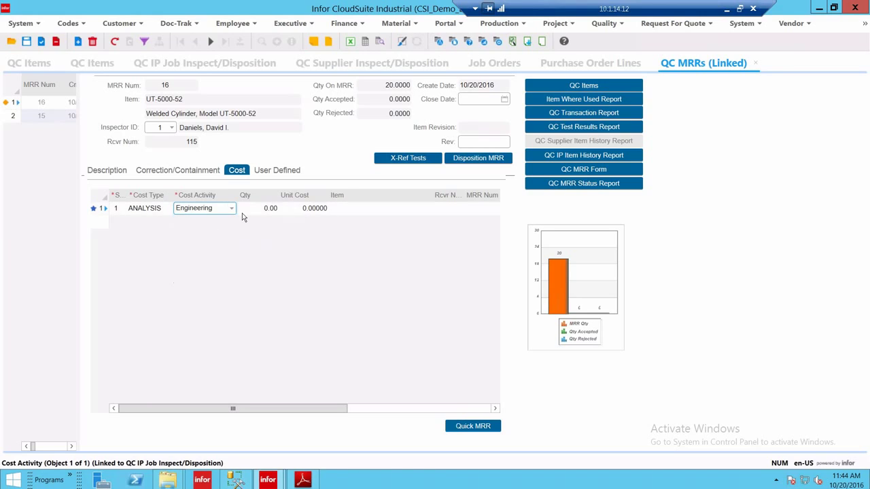
Step: Enter a quantity of 2 and a unit cost of 40 on the Engineering cost line, and save the MRR
click(261, 211)
text(2)
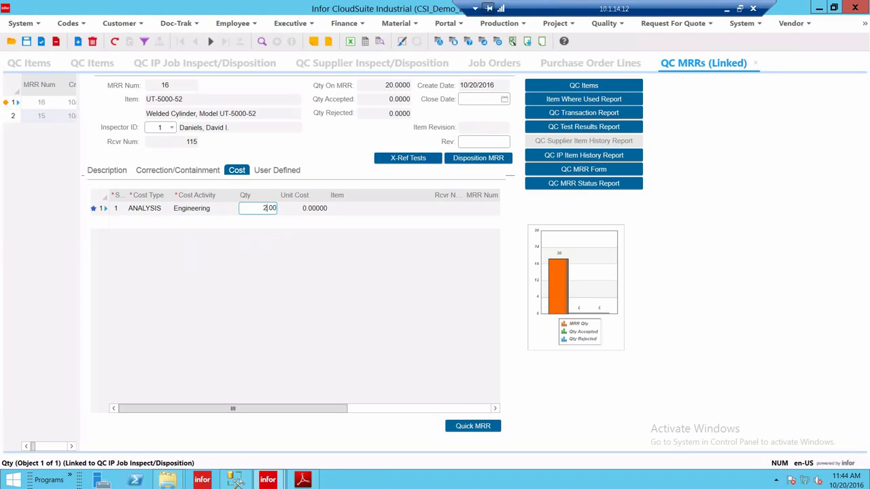
key(Tab)
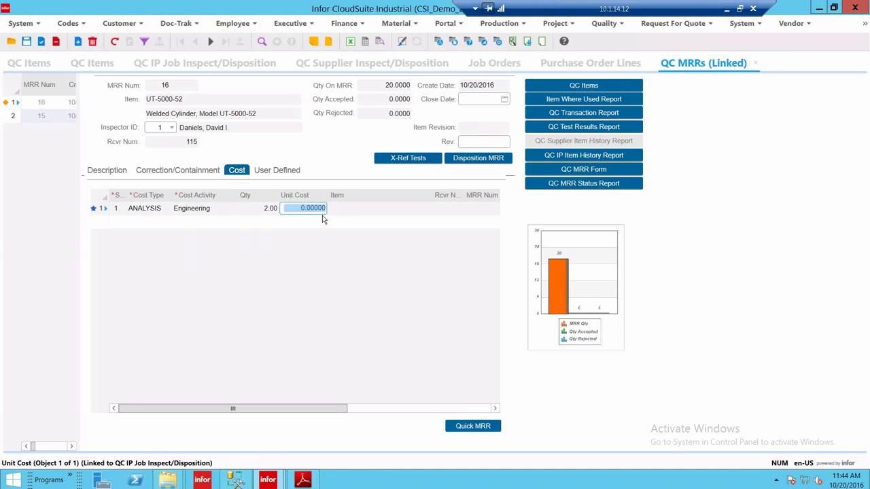
text(40)
key(Tab)
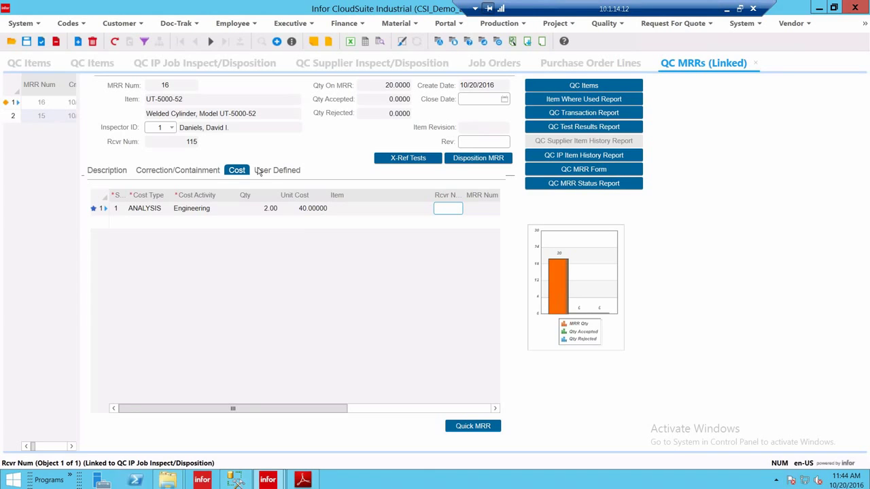
click(103, 170)
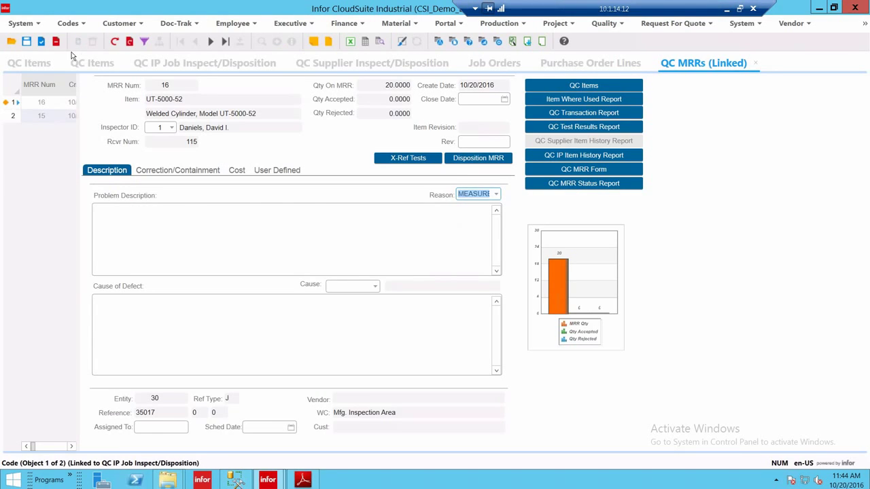
click(27, 43)
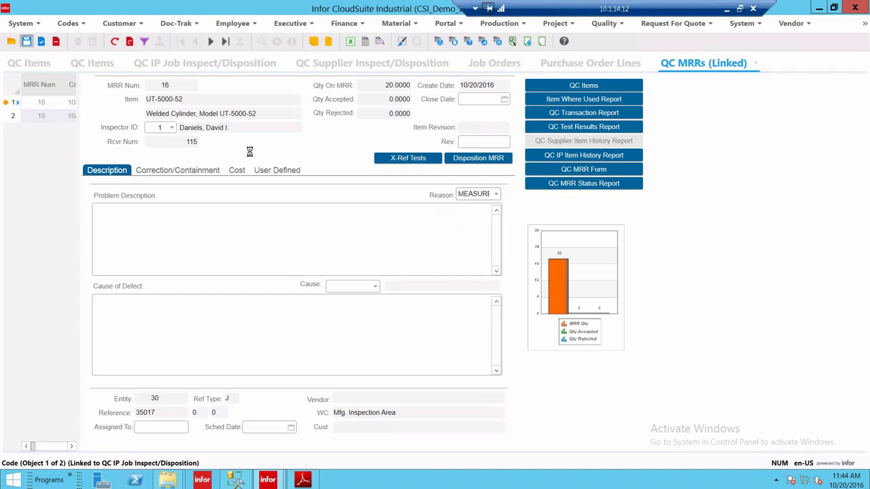
Step: Start the disposition of the MRR with 1.00 hour worked and an accepted quantity of 20
click(479, 162)
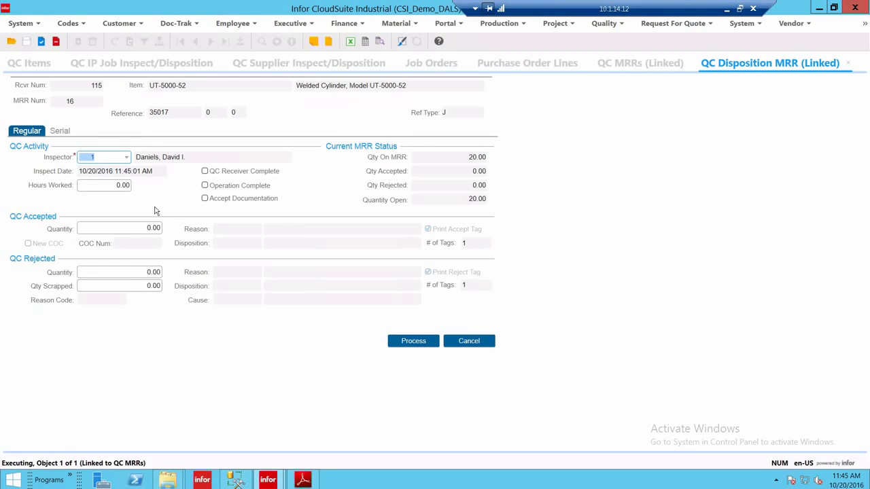
click(113, 187)
text(1)
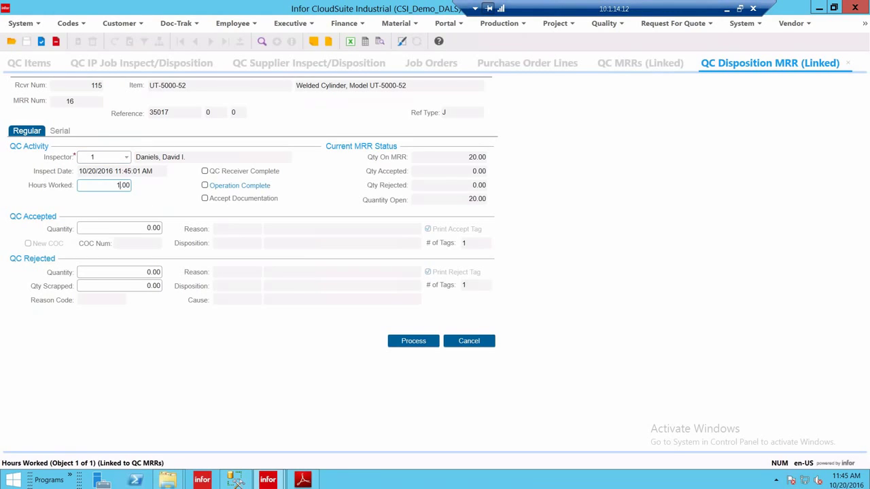
key(Tab)
click(155, 235)
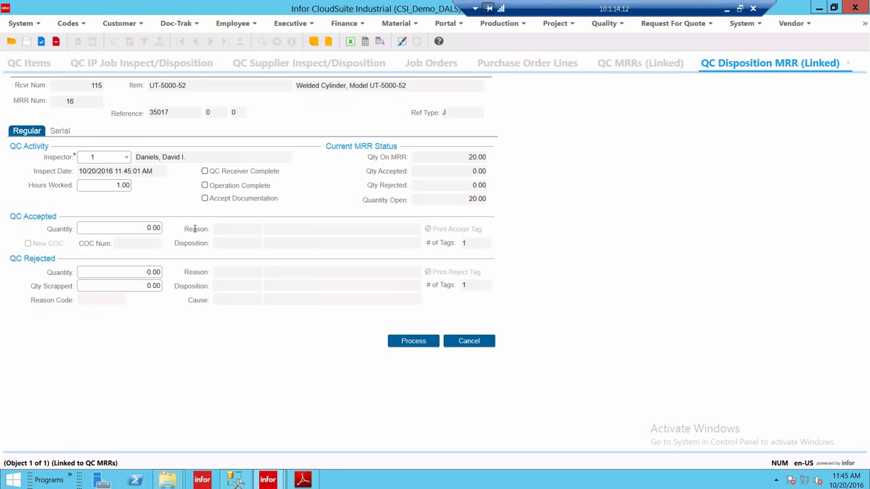
text(20)
key(Tab)
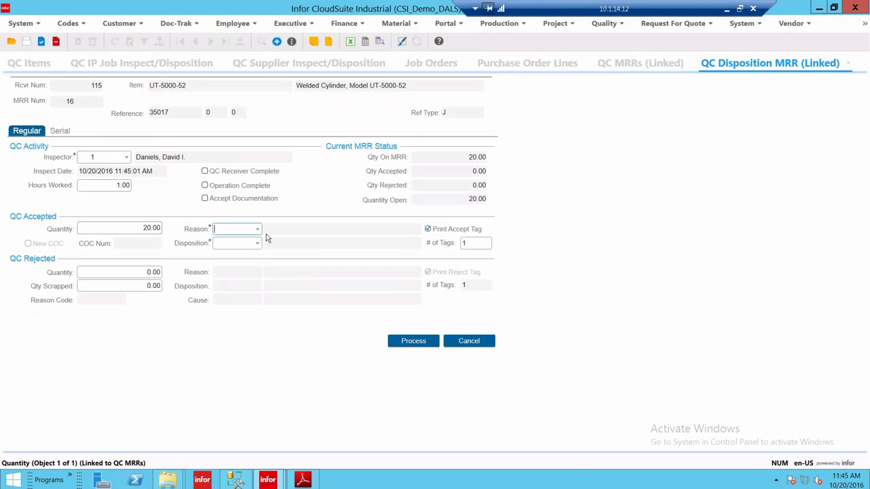
Step: Set the acceptance reason to COMPLIES and the disposition to MTO (Move to Next Operation), and process the MRR disposition
click(257, 229)
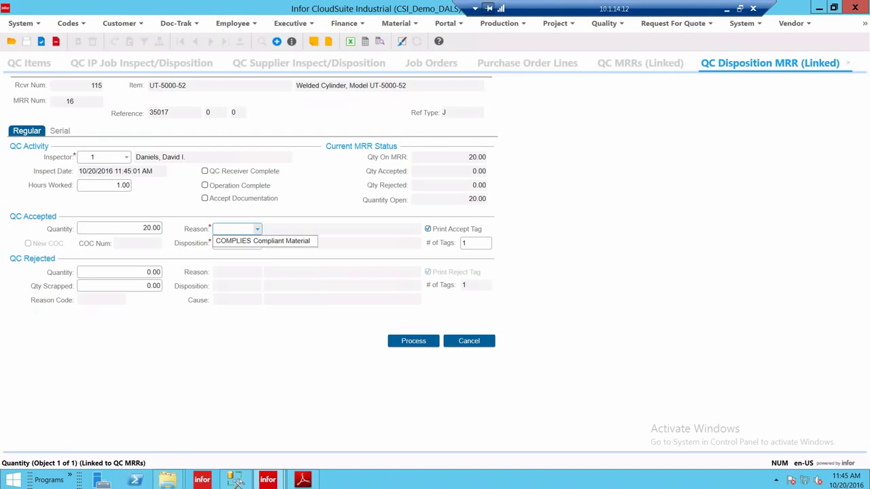
click(251, 242)
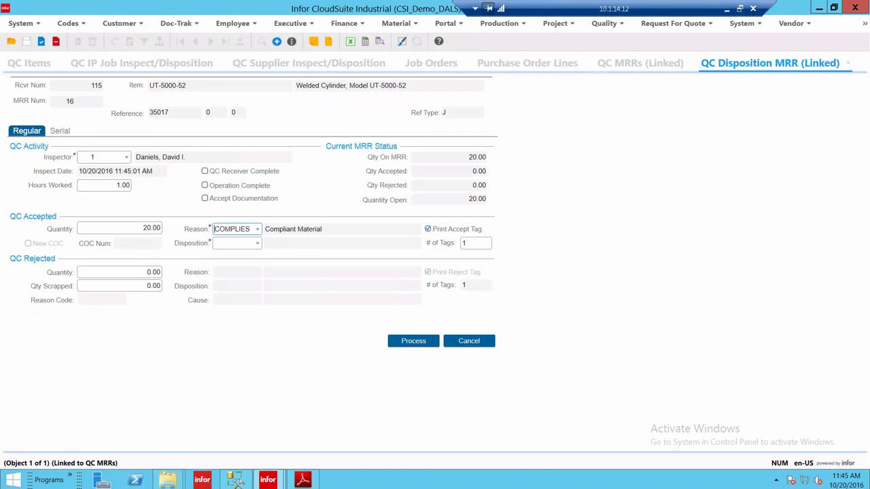
click(257, 244)
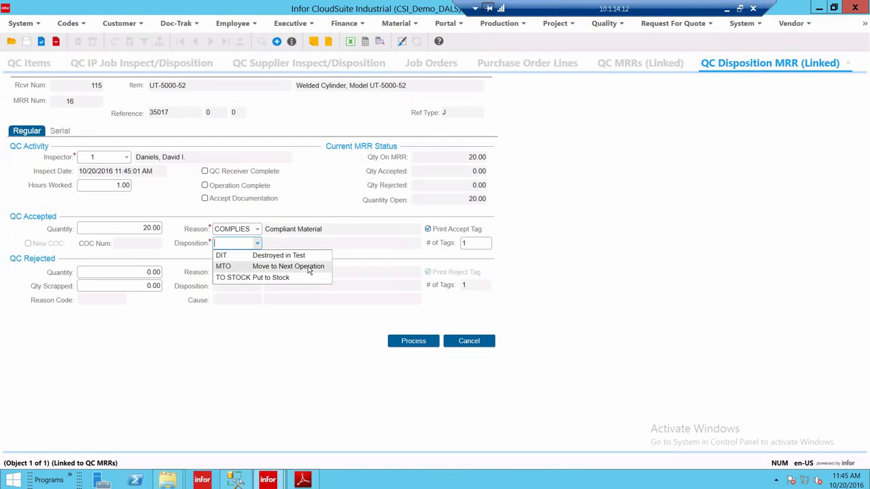
click(271, 270)
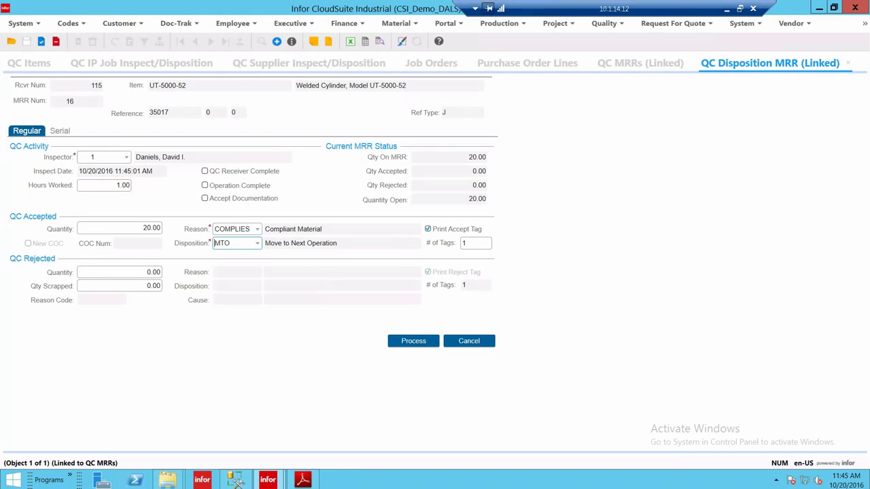
click(416, 342)
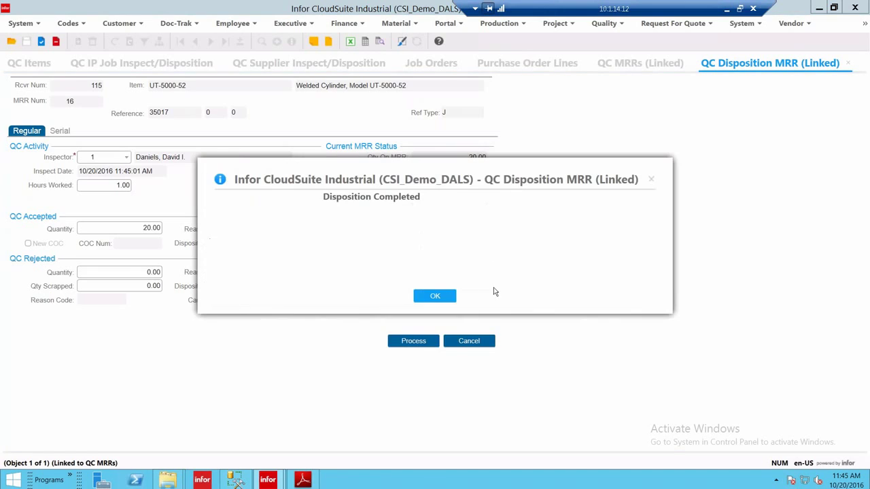
click(432, 297)
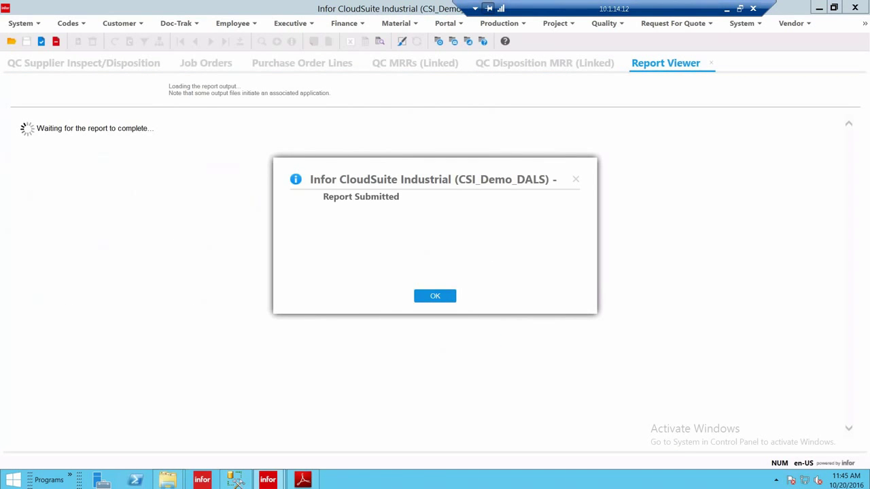
Step: View and close the accept tag report, returning to the MRR
key(Return)
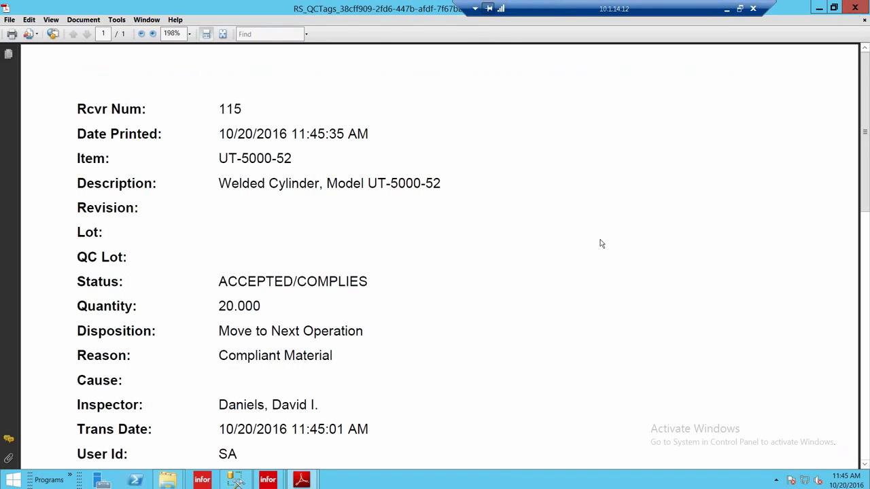
key(alt+F4)
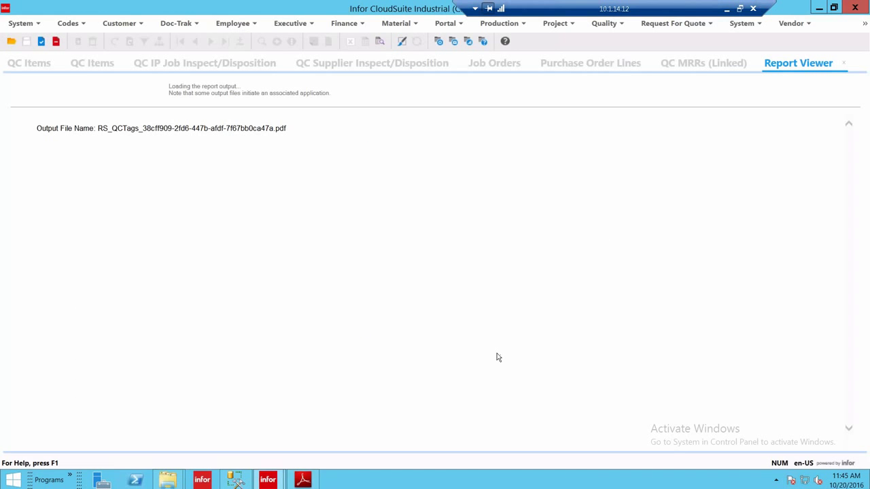
click(845, 63)
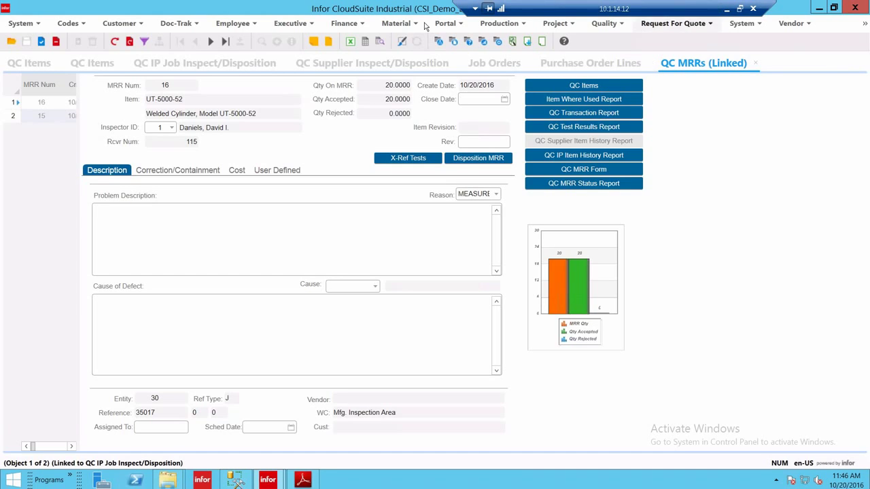
Step: Review the MRR's correction/containment section, its MRR number, and the job reference in its description section
click(179, 171)
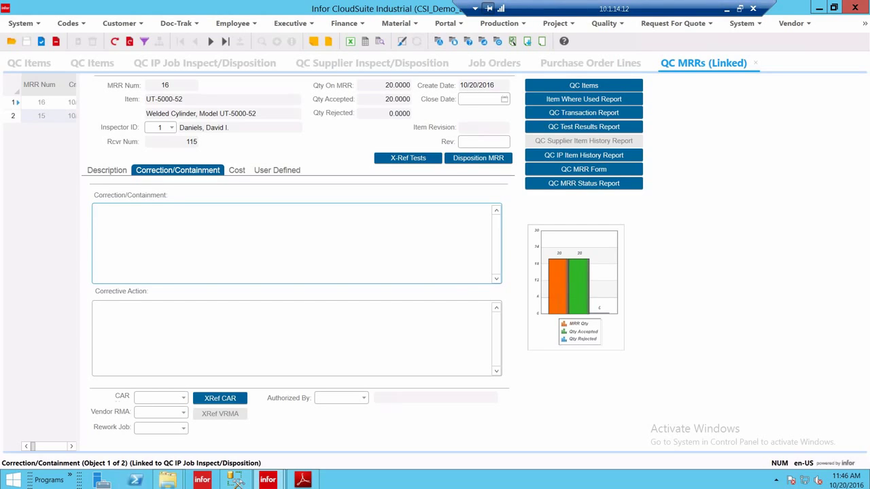
click(156, 85)
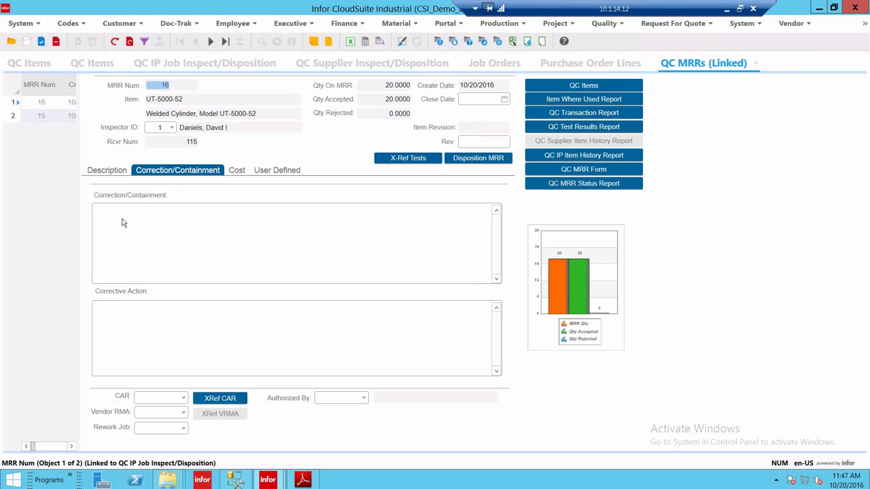
click(107, 171)
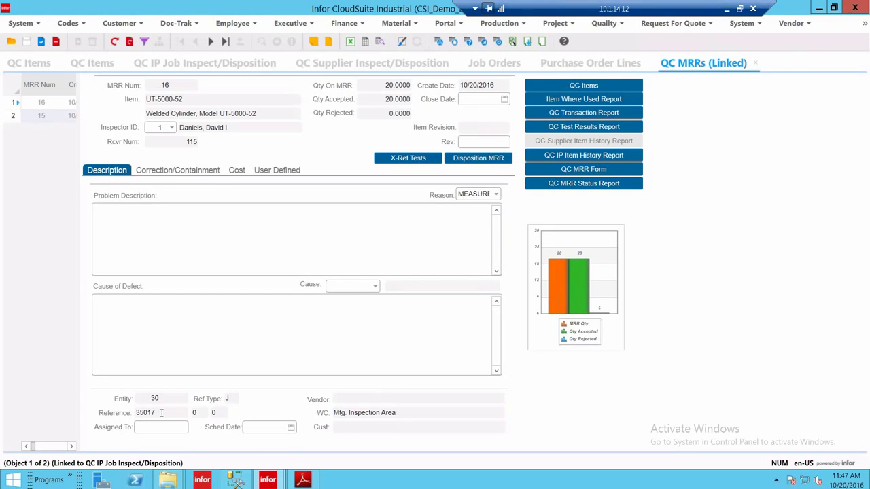
click(116, 412)
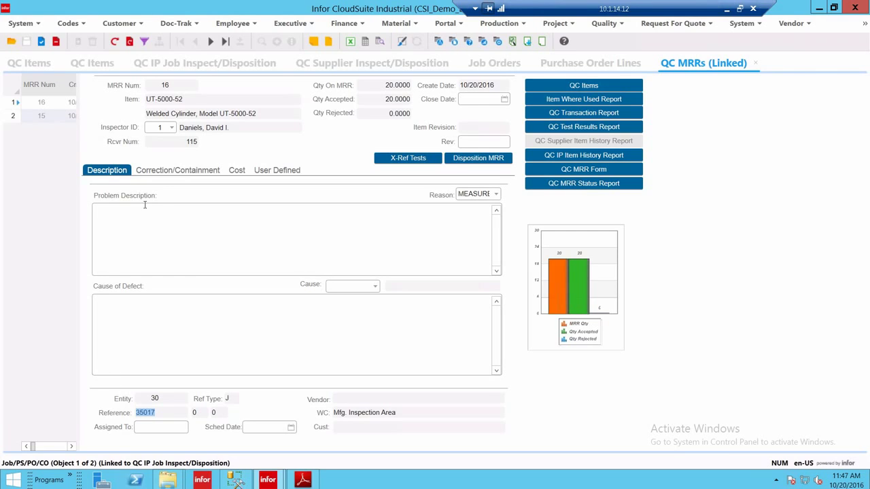
Step: Create a cross-referenced CAR for the MRR, agree to send an email for it, and open the CAR
click(181, 171)
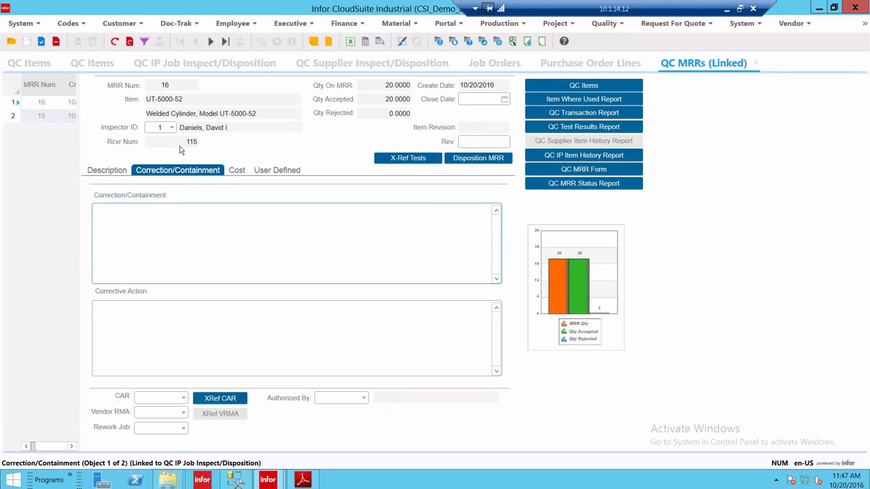
click(226, 401)
click(218, 402)
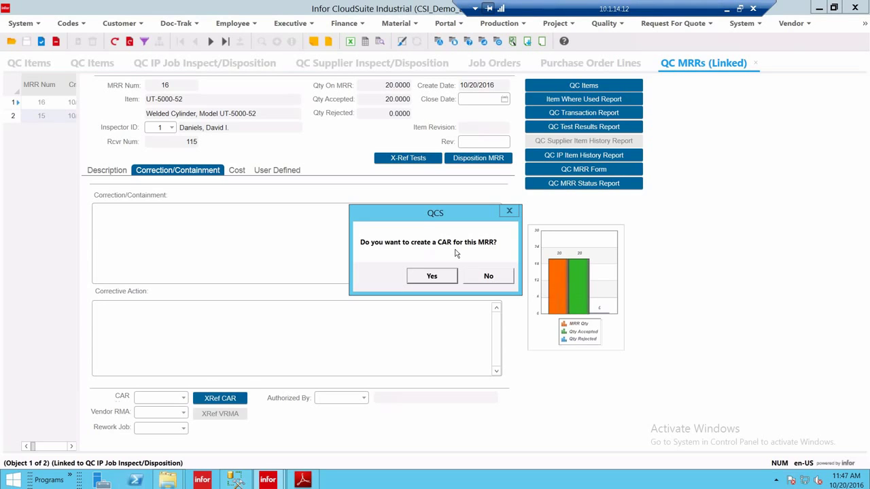
click(441, 275)
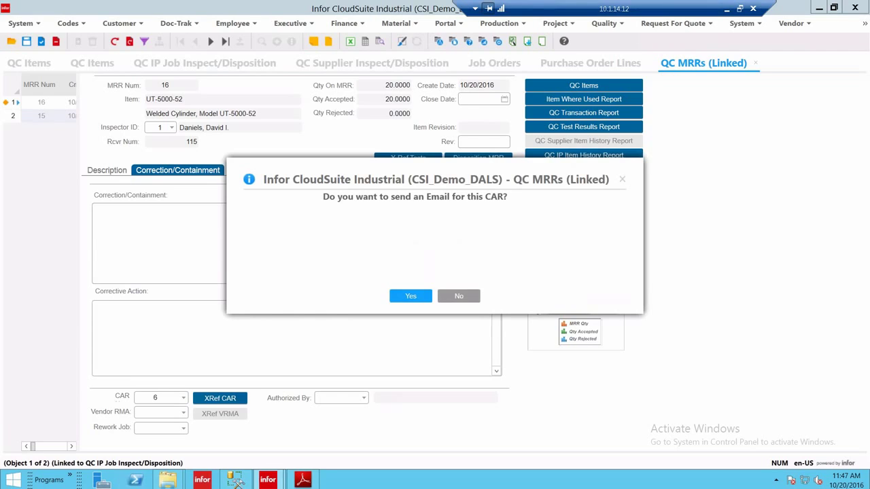
click(410, 296)
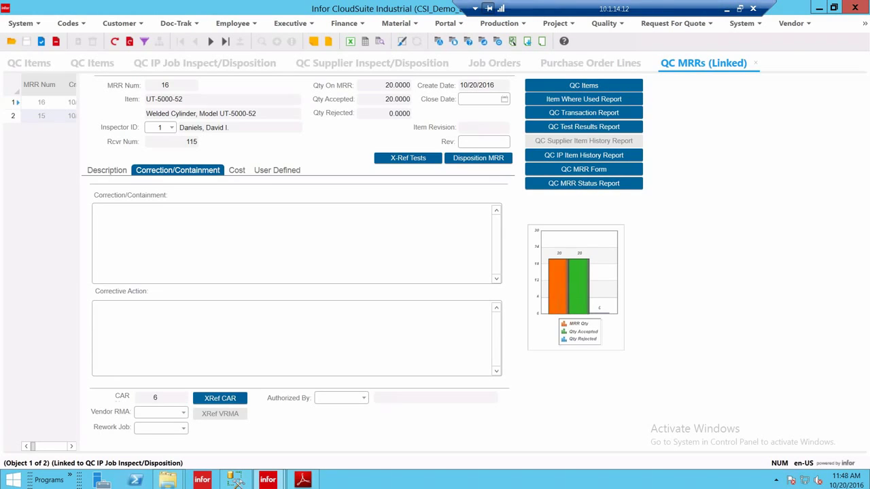
click(209, 400)
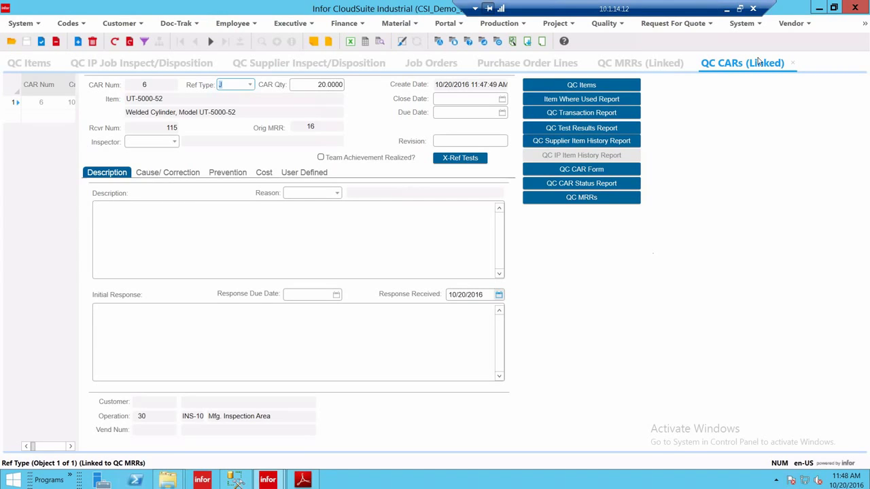
Step: Return to the Quality Control Overview form and display the overview diagram of the Quality Control Application
click(862, 63)
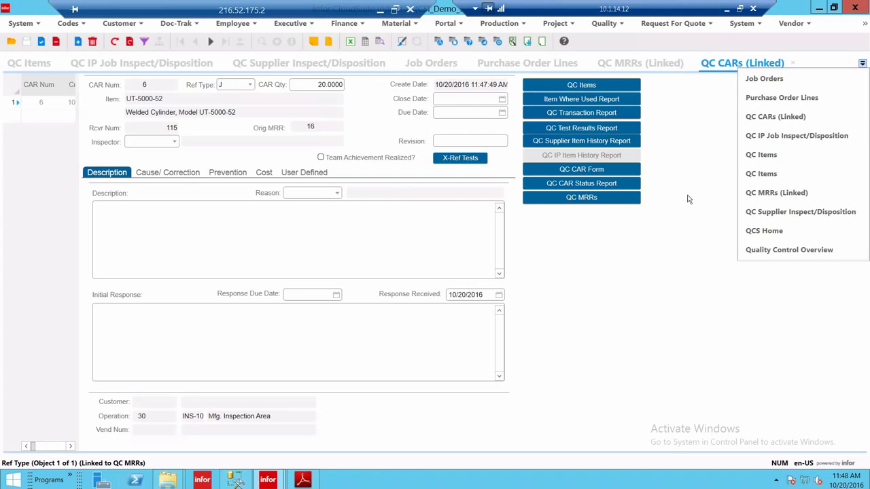
click(769, 251)
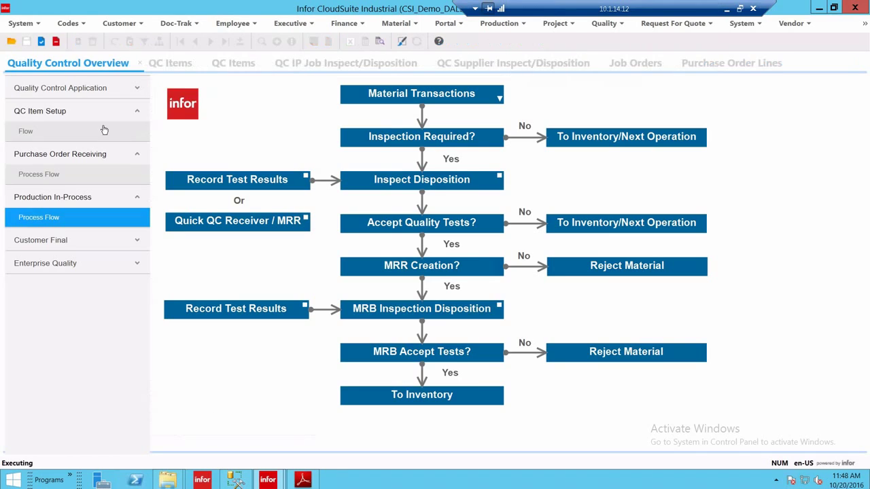
click(75, 88)
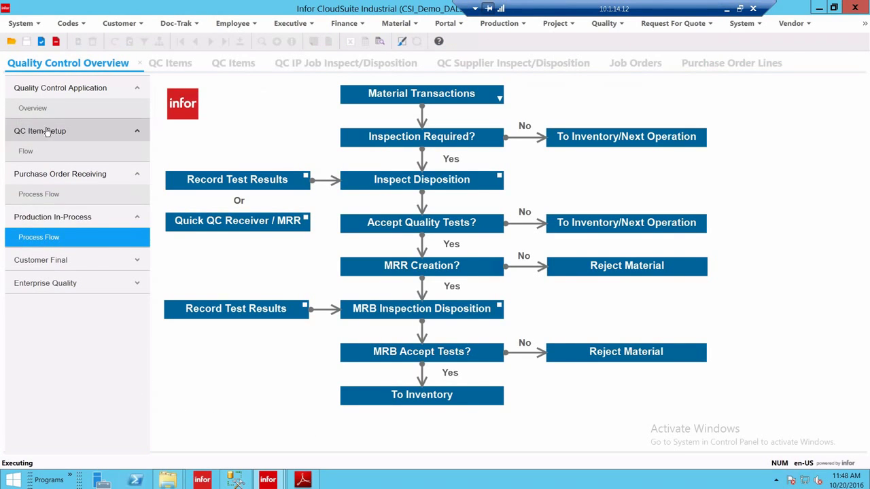
click(32, 112)
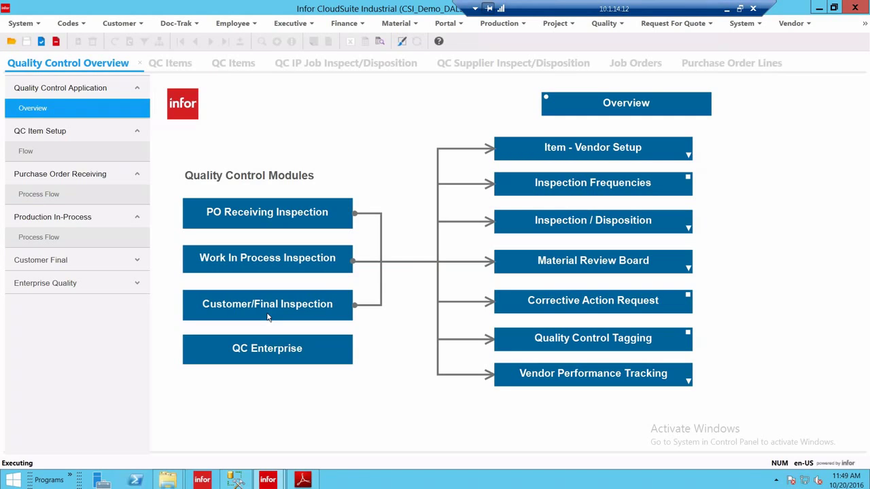
Step: Filter the QC Items form by the customer reference type O
click(240, 68)
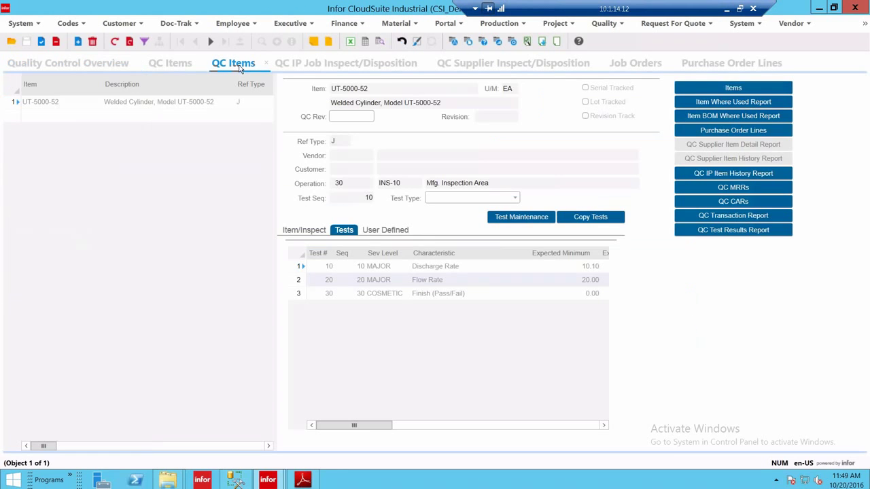
click(144, 41)
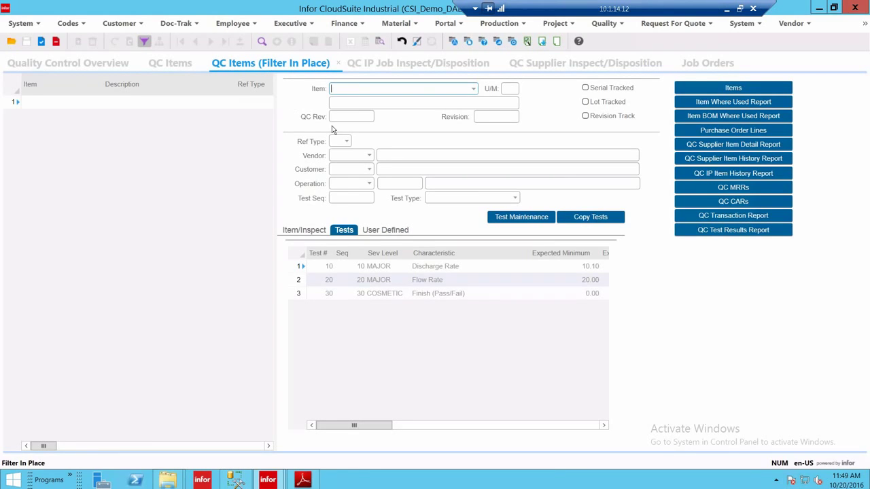
click(347, 141)
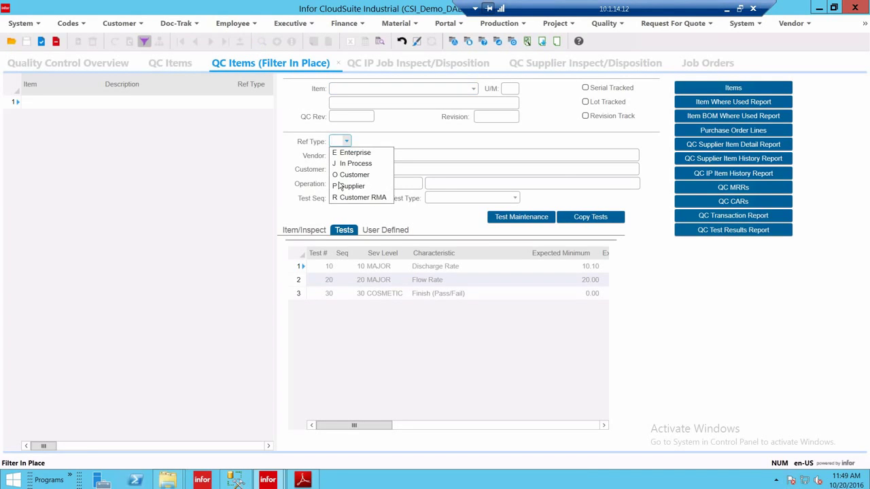
key(Escape)
text(O)
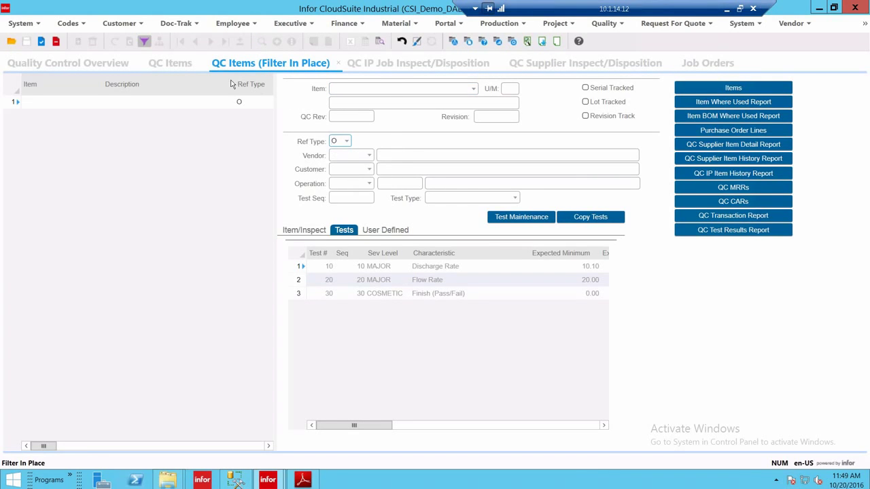
click(145, 42)
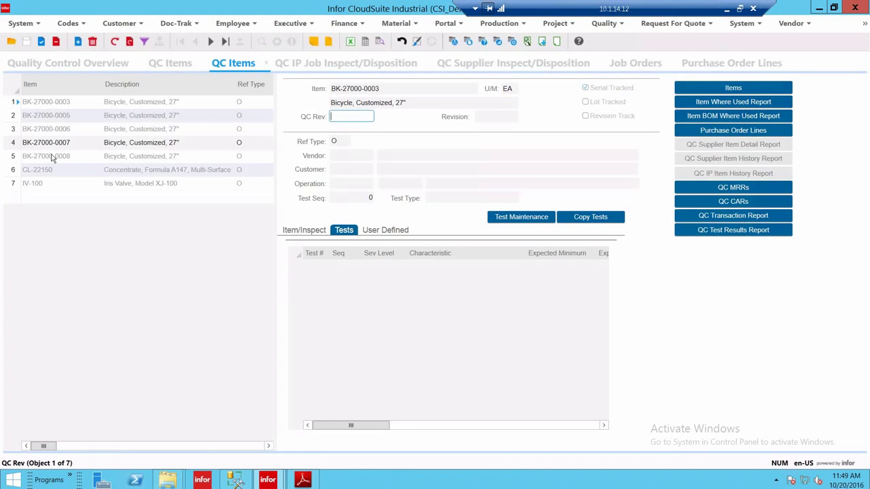
Step: Select item IV-100 in the filtered QC items and examine its item number, tests and customer
click(35, 185)
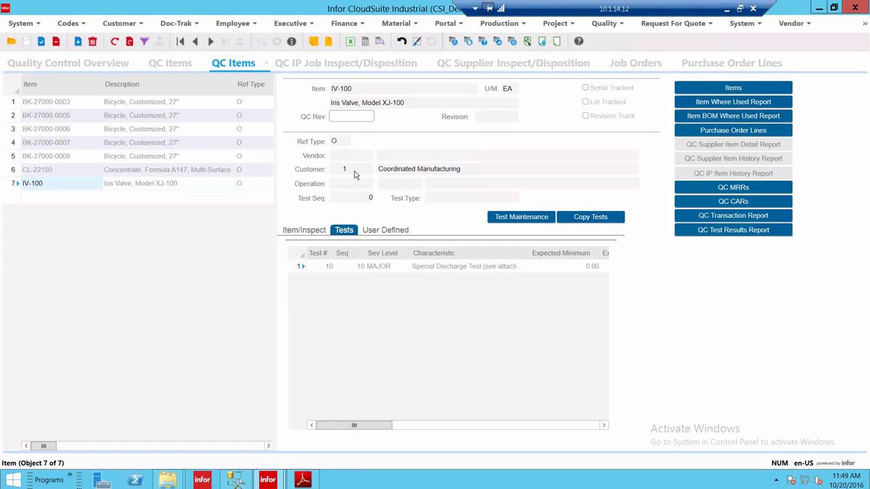
click(338, 93)
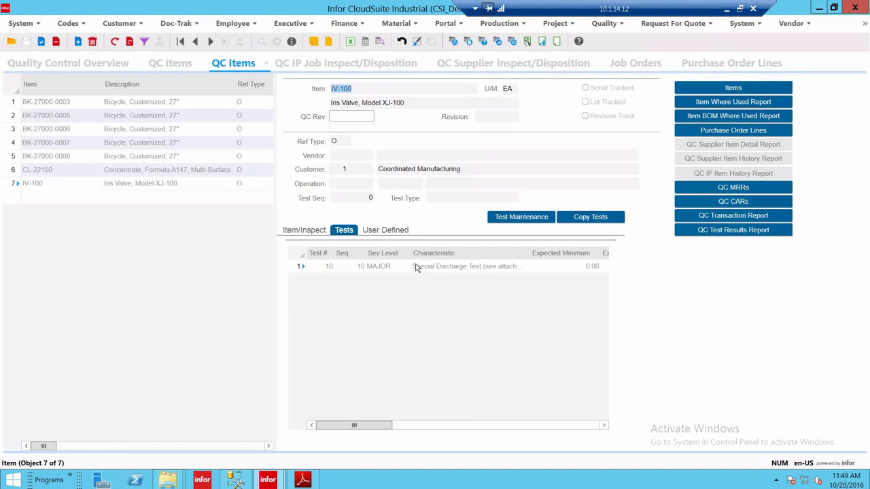
click(405, 178)
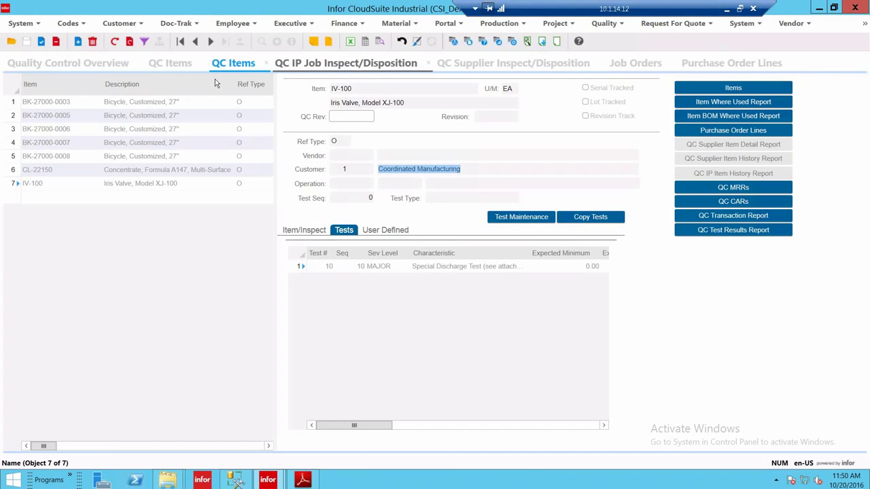
Step: Go to the QCS Home form and open QC CO Inspect/Disposition from there
click(862, 63)
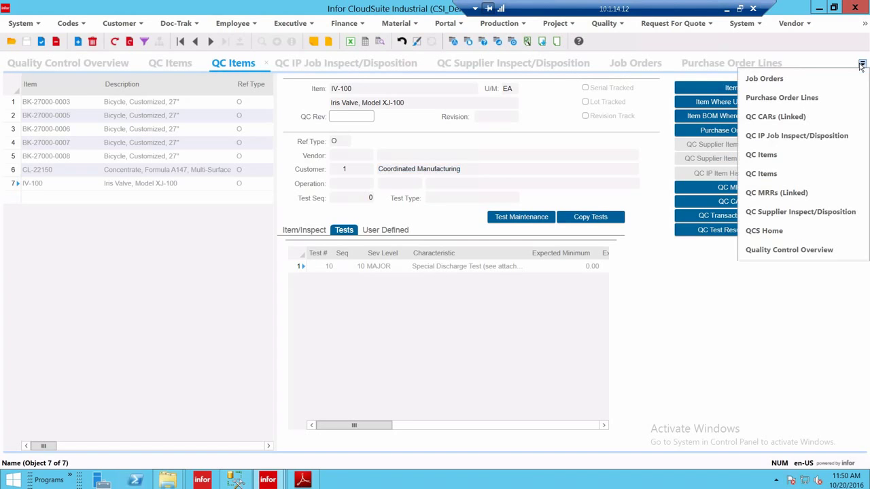
click(764, 232)
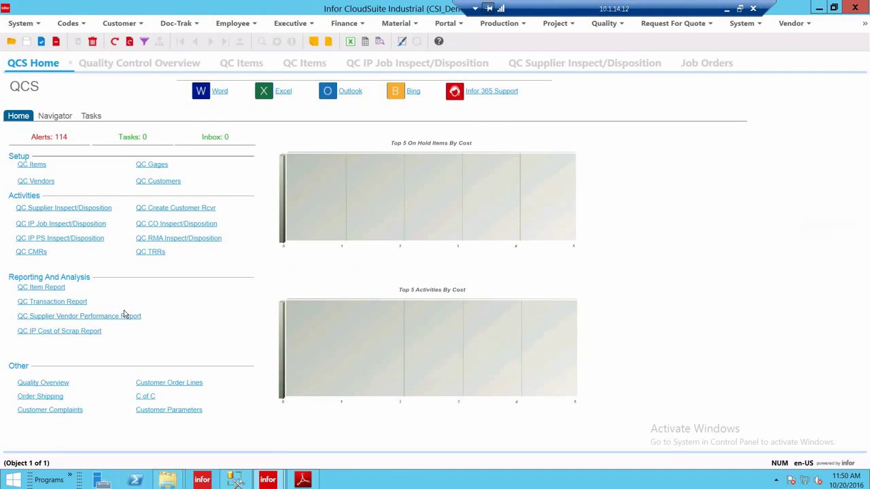
click(161, 225)
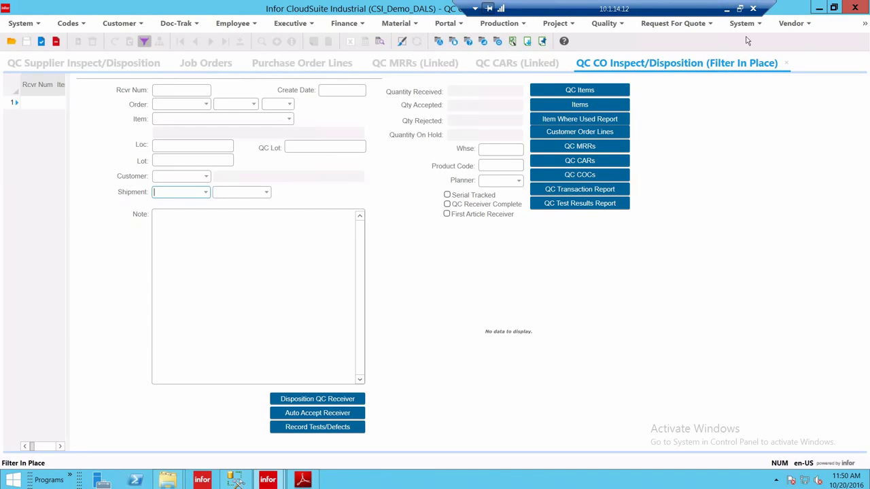
Step: Display the list of open forms
click(862, 62)
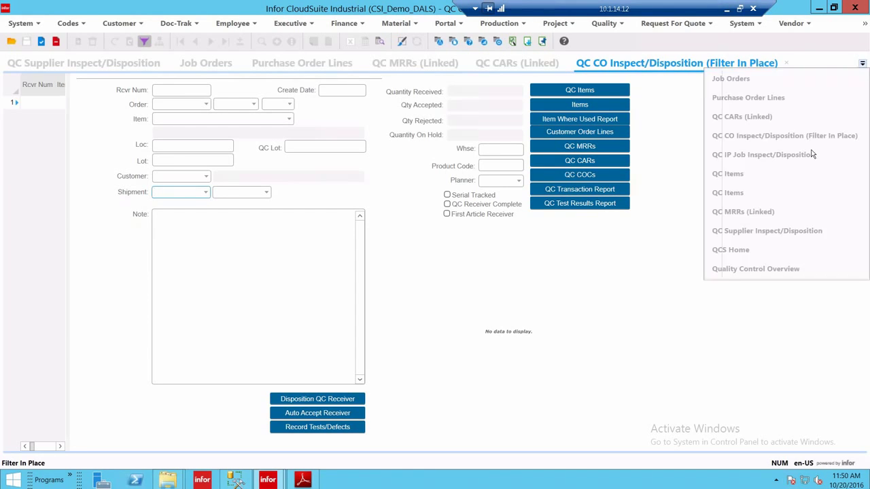